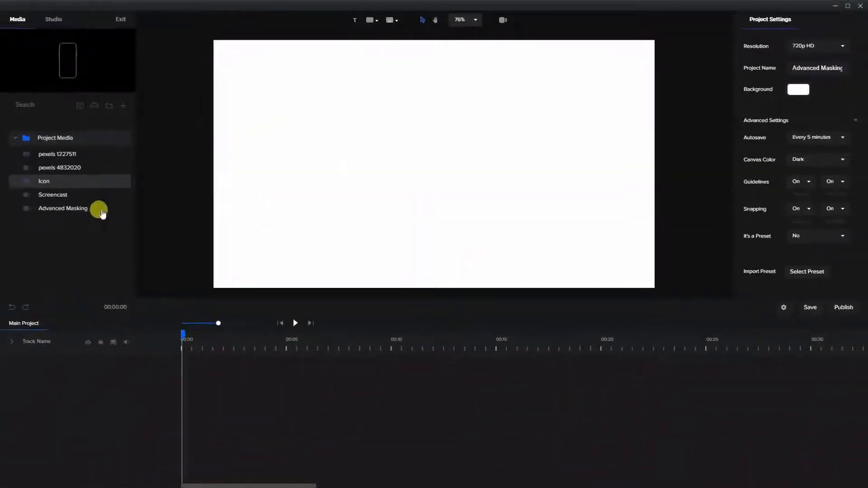
Add the pexels 1227511 brick wall image as a 7-second background, expanded to fill the canvas, and lock its track.
drag(67, 157, 451, 149)
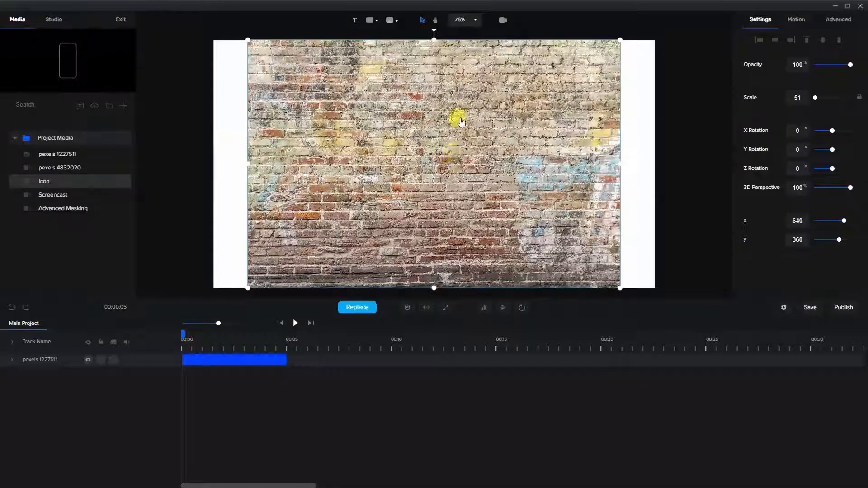
click(445, 308)
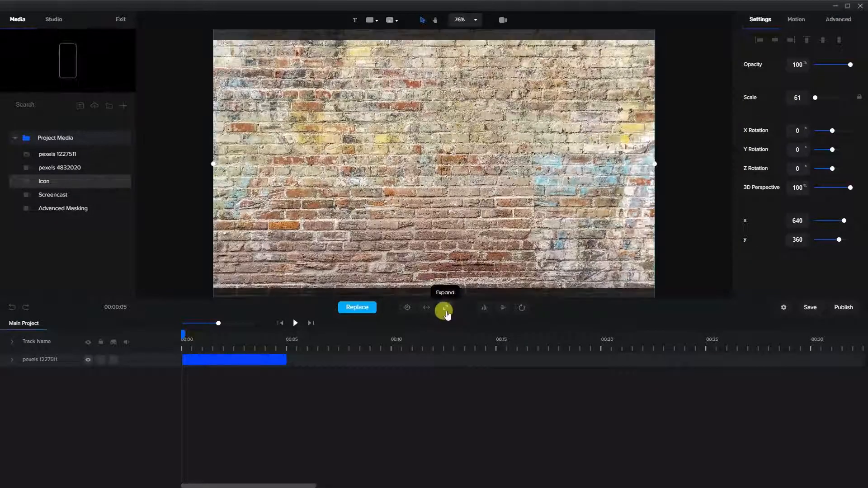
drag(283, 361, 339, 360)
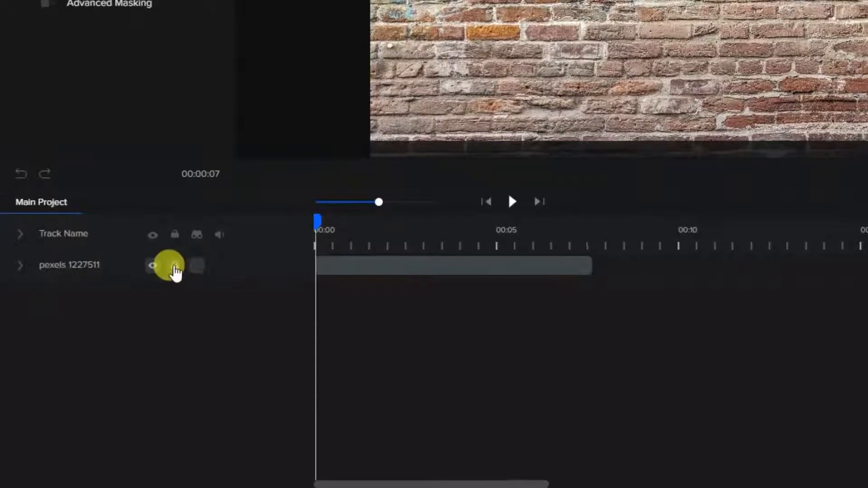
click(174, 267)
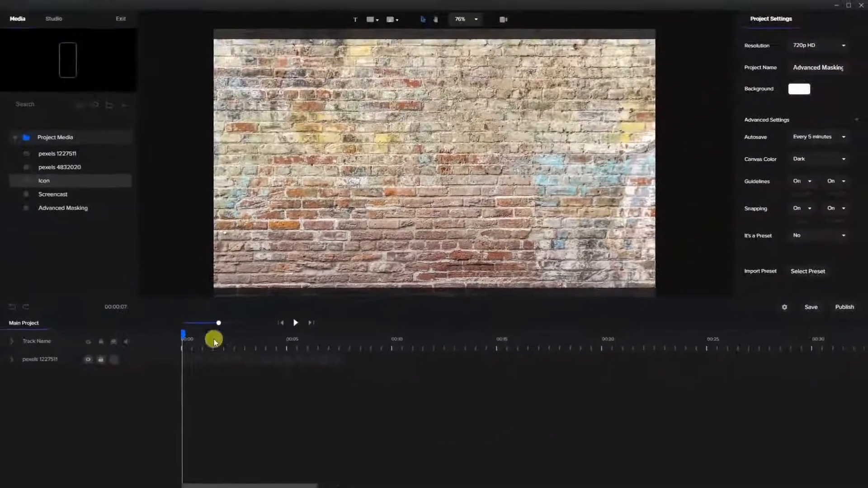
Add the pexels 4832020 video to the canvas above the brick wall and preview its playback.
click(59, 172)
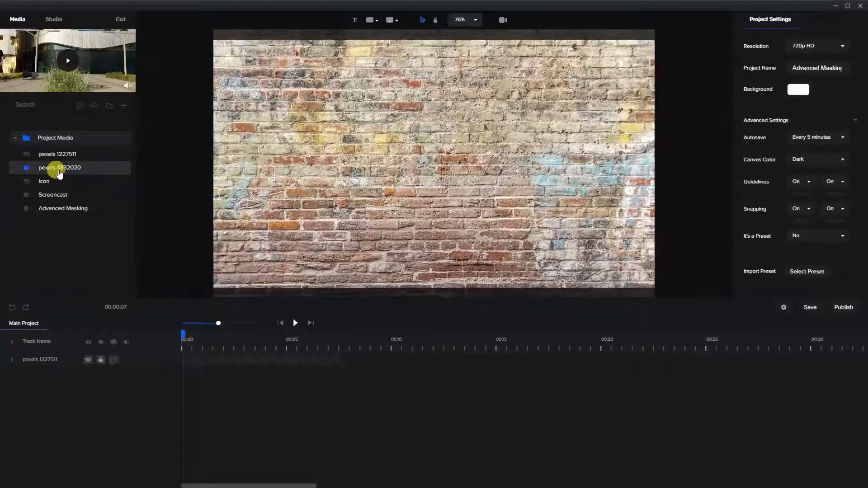
drag(58, 173, 435, 146)
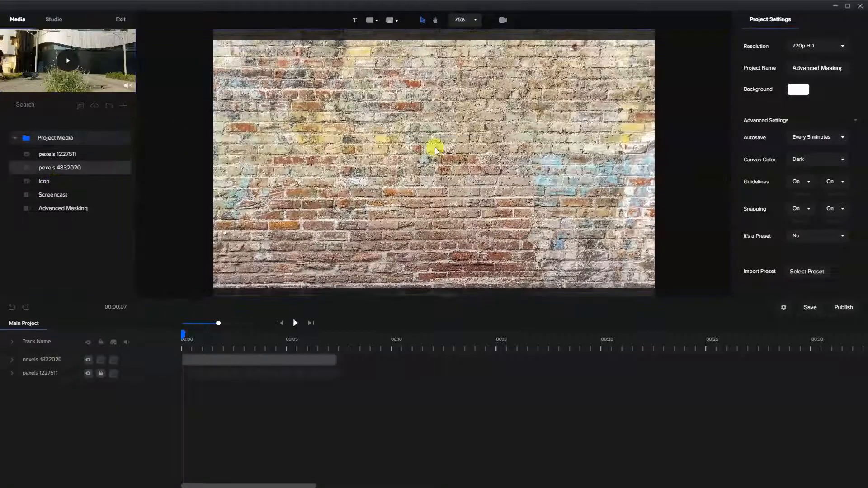
click(295, 323)
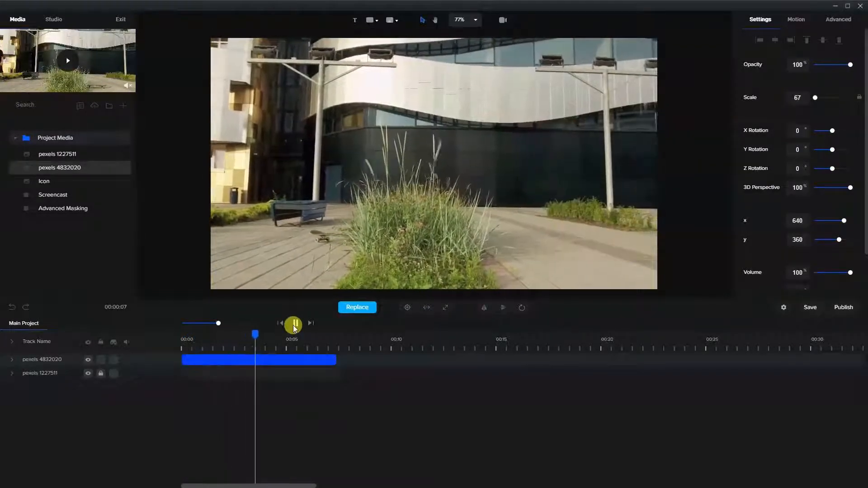
click(294, 323)
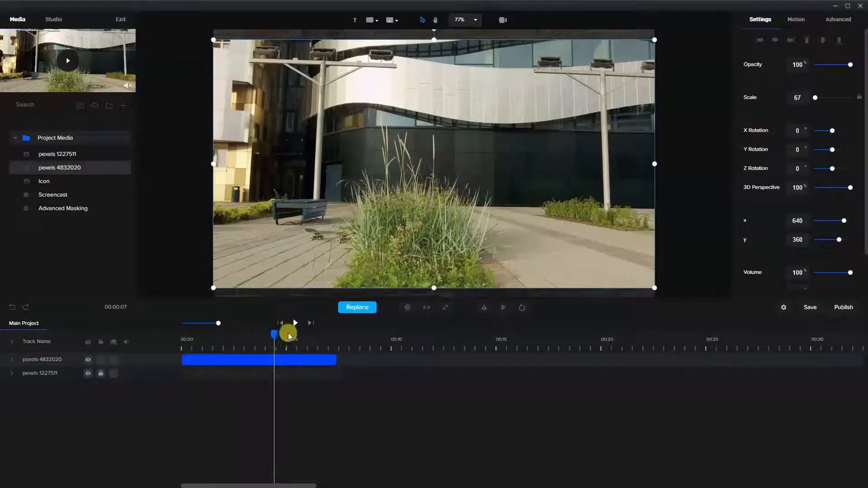
Duplicate the pexels 4832020 clip twice so that three copies are stacked on the timeline.
click(212, 359)
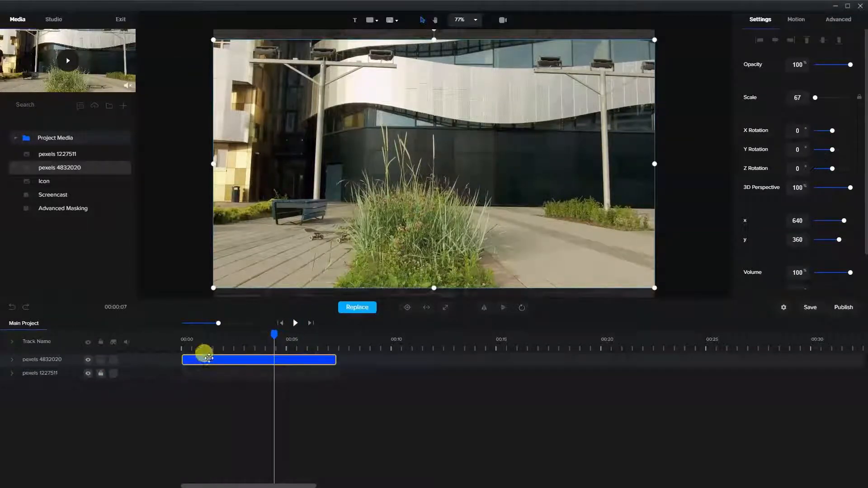
right_click(211, 360)
click(222, 367)
right_click(223, 359)
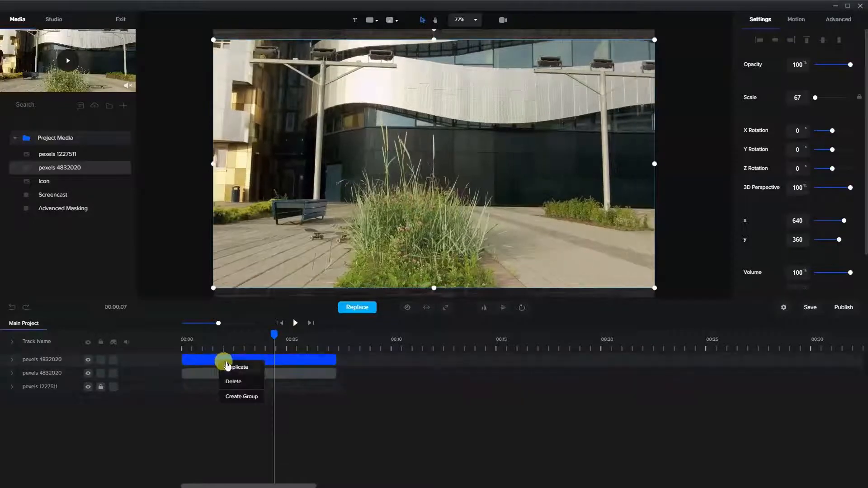
click(227, 366)
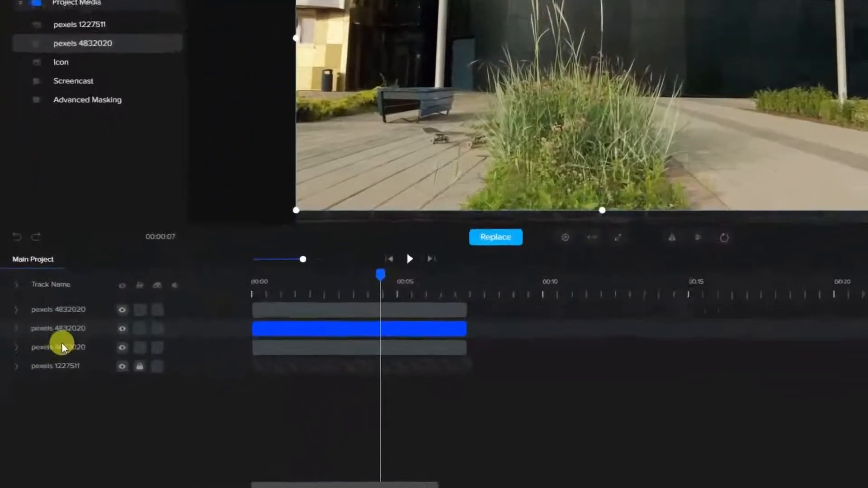
Rename the three pexels 4832020 tracks, from the lowest upward, as video 1, video 2 and video 3.
double_click(41, 385)
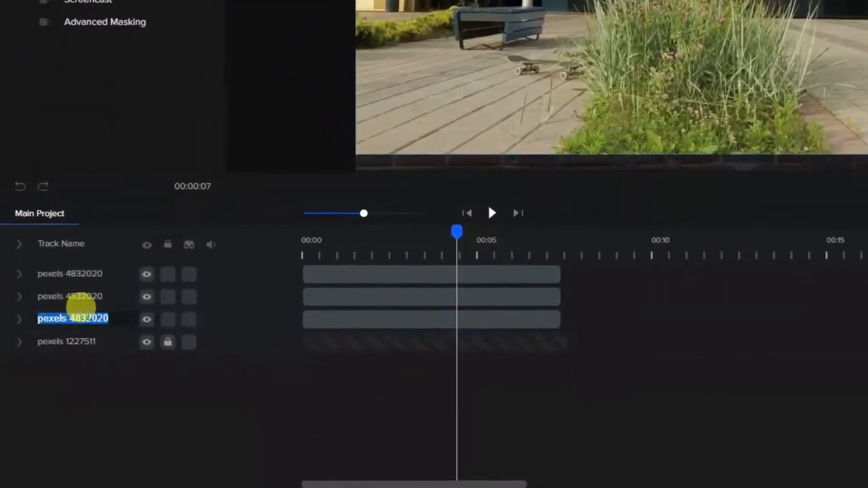
text(video)
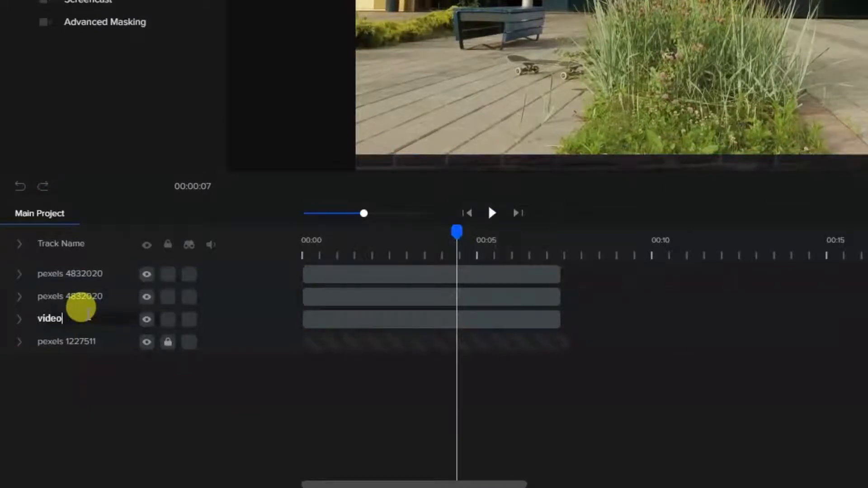
text( 1)
key(Return)
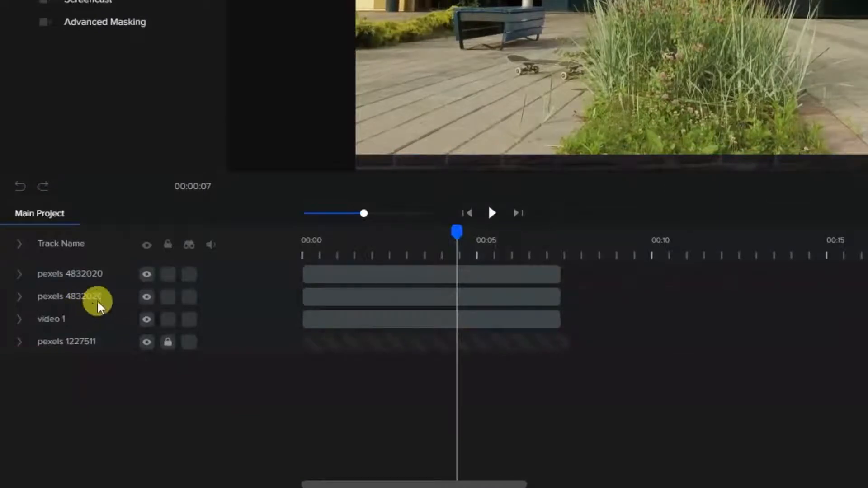
double_click(92, 295)
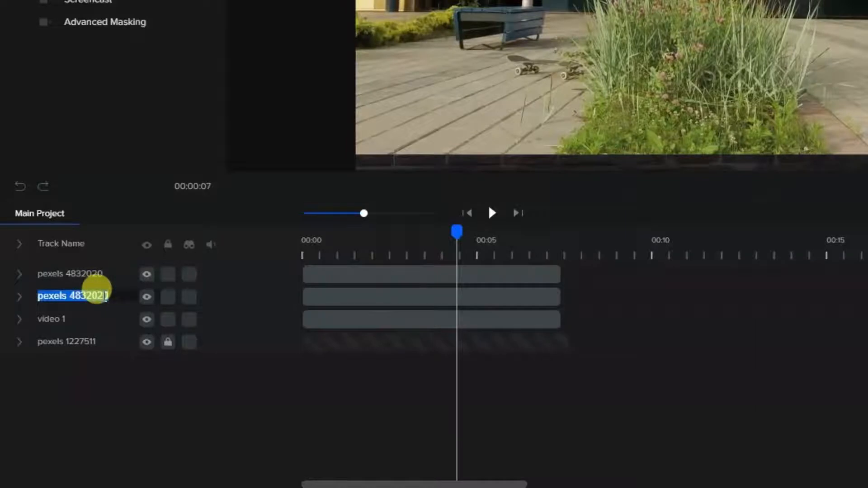
text(video 2)
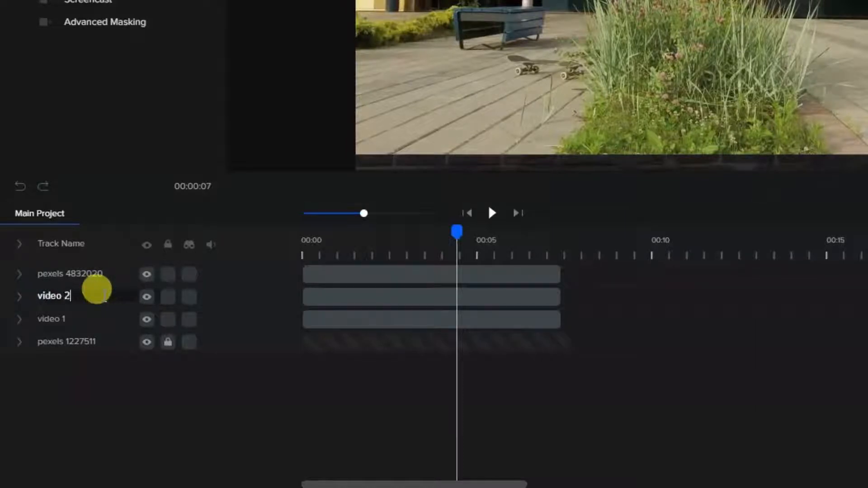
key(Return)
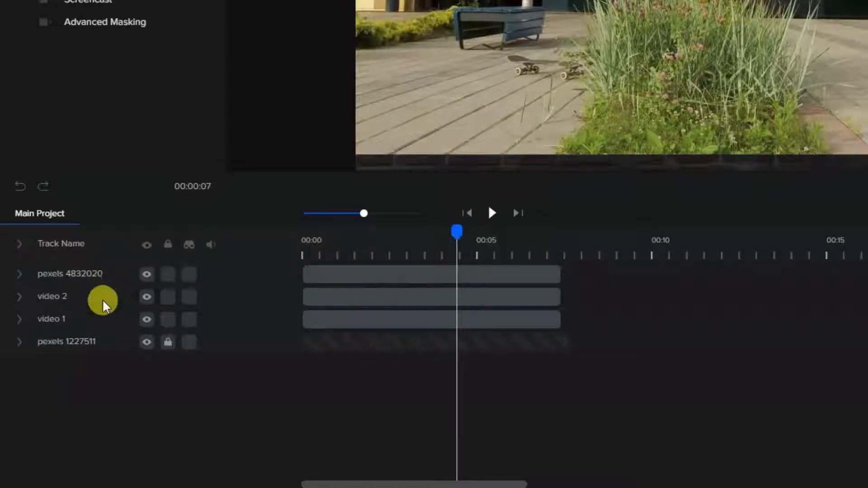
double_click(89, 273)
text(video 3)
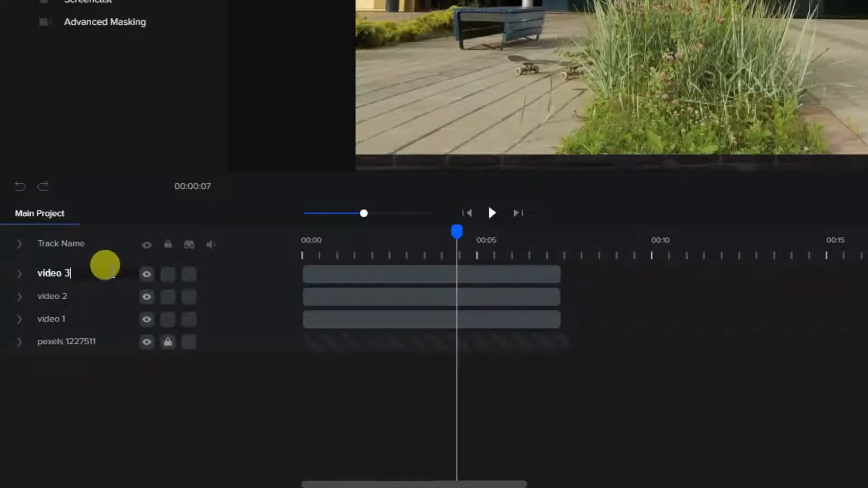
key(Return)
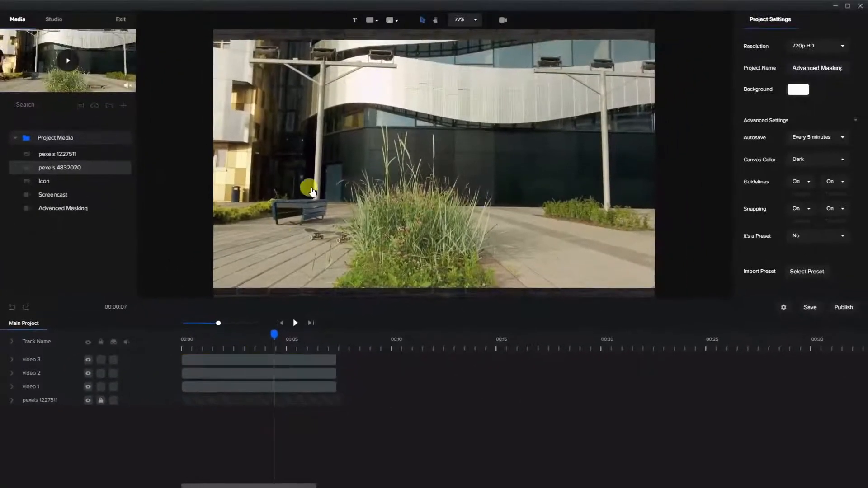
Add the Icon phone frame to the centre of the canvas and view the Devices category of the object library.
drag(44, 186, 384, 171)
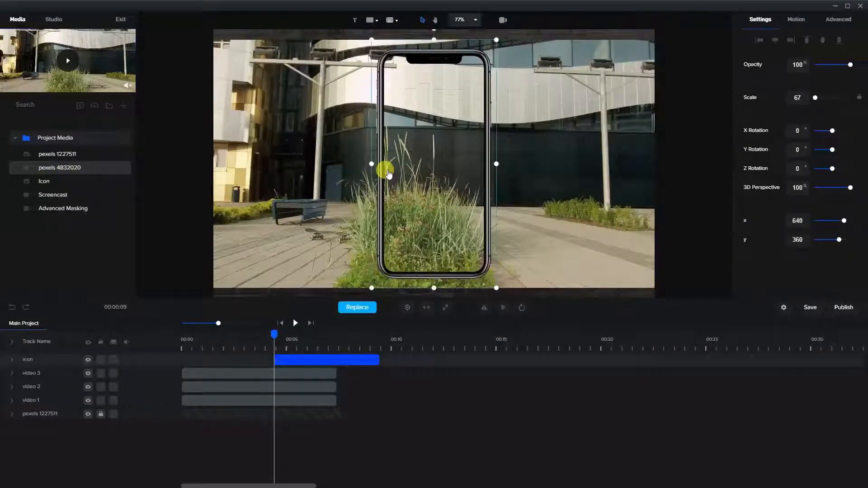
click(390, 21)
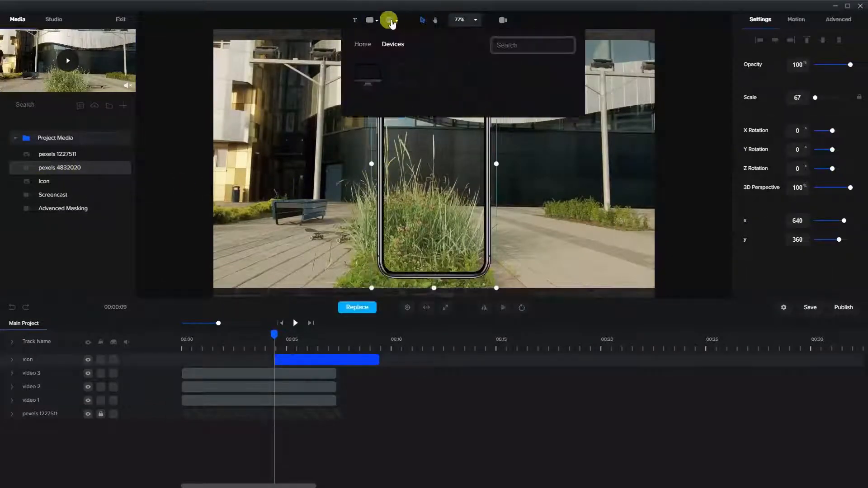
click(360, 45)
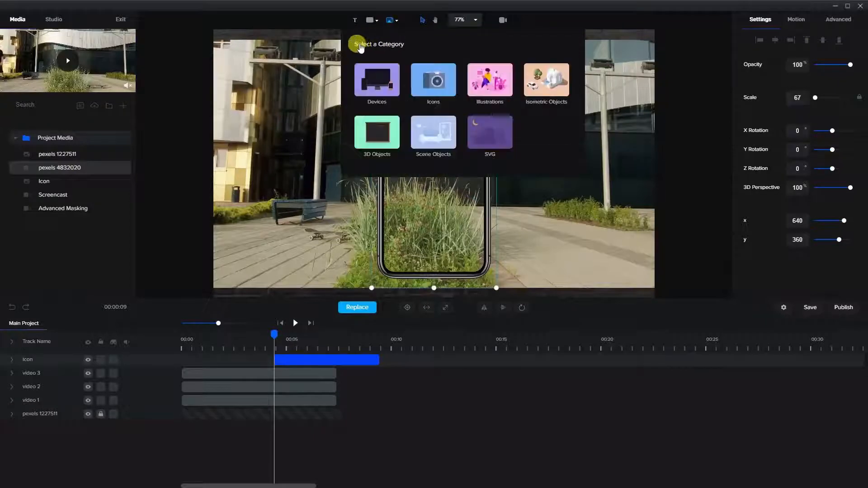
click(378, 87)
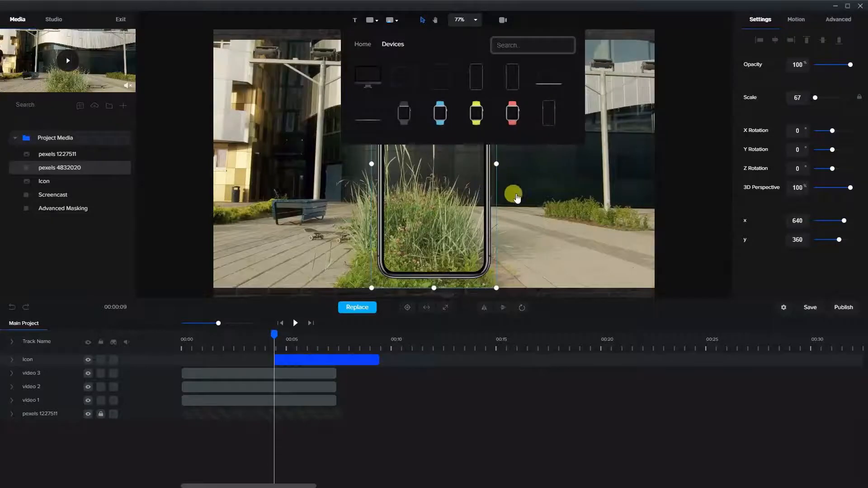
click(510, 197)
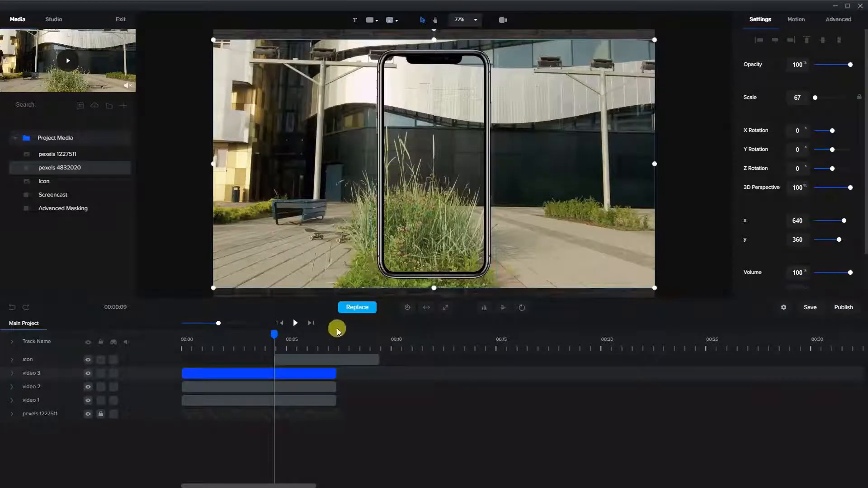
Fit the Icon clip to the same 7-second span as the video clips and duplicate it twice.
mouse_move(326, 360)
mouse_down()
mouse_move(234, 361)
mouse_move(335, 359)
mouse_up()
right_click(250, 360)
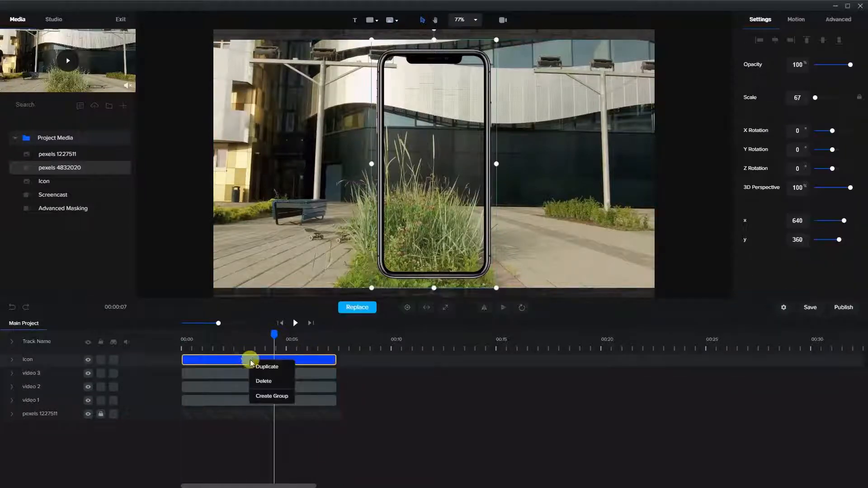
click(262, 367)
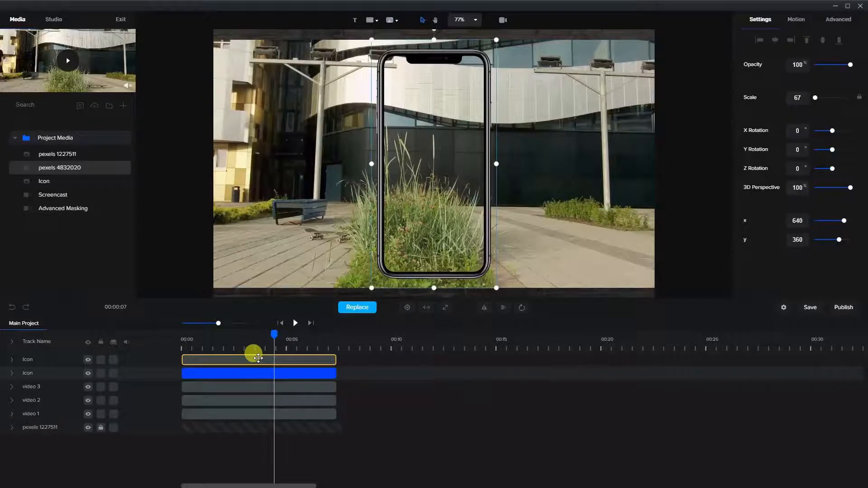
click(258, 358)
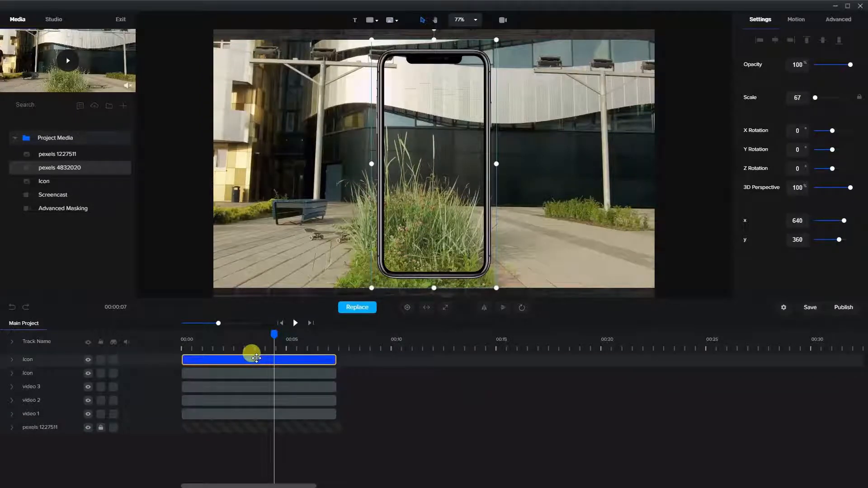
right_click(256, 358)
click(267, 366)
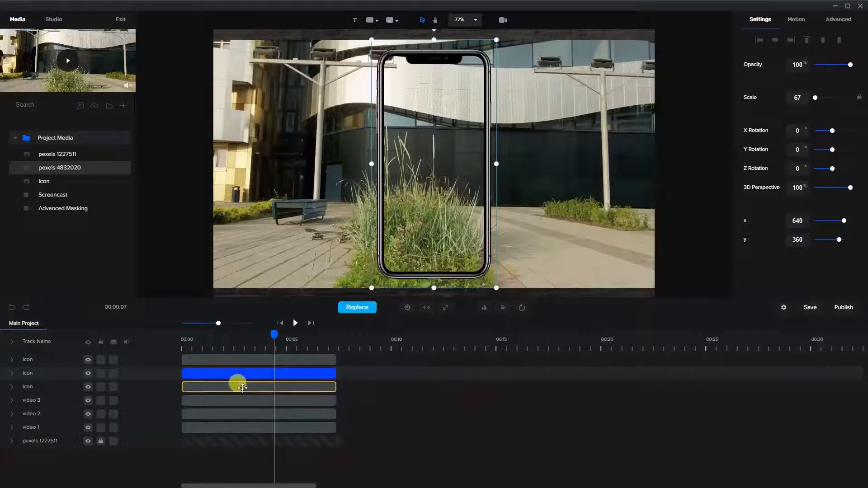
Move the phone frame of the lowest Icon track left to x 260, keeping it at the same height.
click(242, 387)
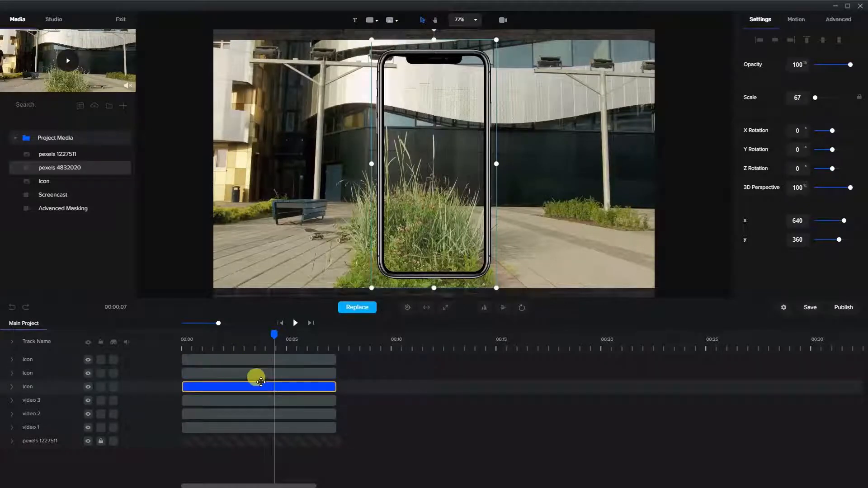
key(shift+Left)
key(shift+Left)
key(shift+Left)
key(shift+Left)
key(shift+Left)
key(shift+Left)
key(shift+Left)
key(shift+Left)
key(shift+Left)
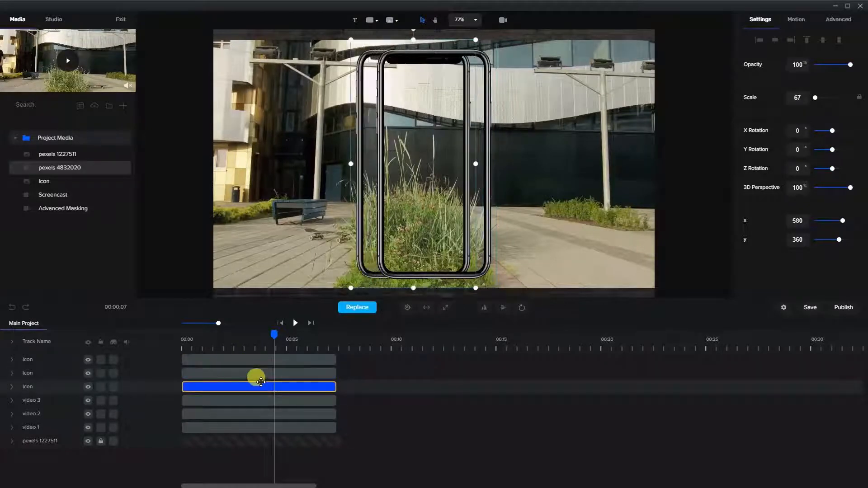
key(shift+Left)
key(shift+Left)
key(shift+Left)
key(shift+Left)
key(shift+Left)
key(shift+Left)
key(shift+Left)
key(shift+Left)
key(shift+Left)
key(shift+Left)
key(shift+Left)
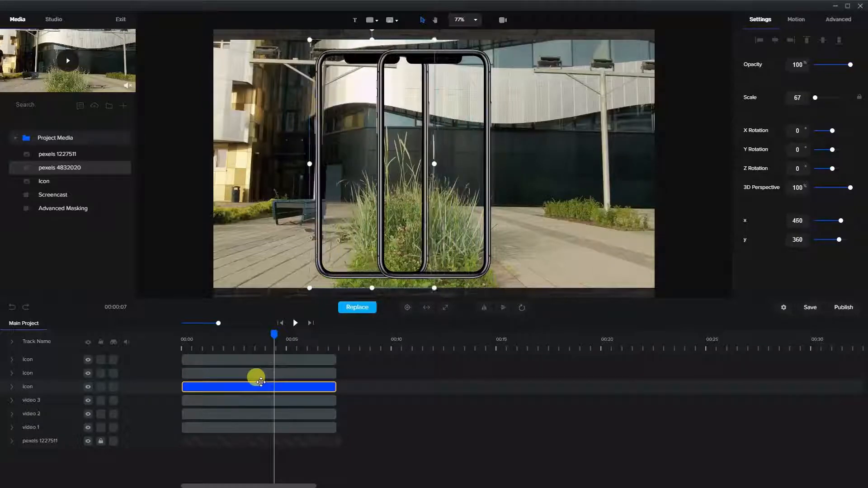
key(shift+Left)
key(shift+Left)
key(shift+Left)
key(shift+Left)
key(shift+Left)
key(shift+Left)
key(shift+Left)
key(shift+Left)
key(shift+Left)
key(shift+Left)
key(shift+Left)
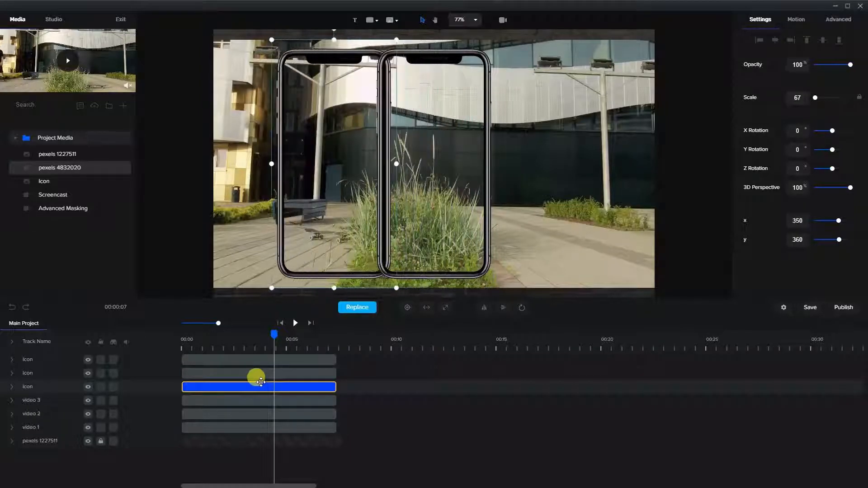
key(shift+Left)
key(shift+Left)
key(shift+Left)
key(shift+Left)
key(shift+Left)
key(shift+Left)
key(shift+Left)
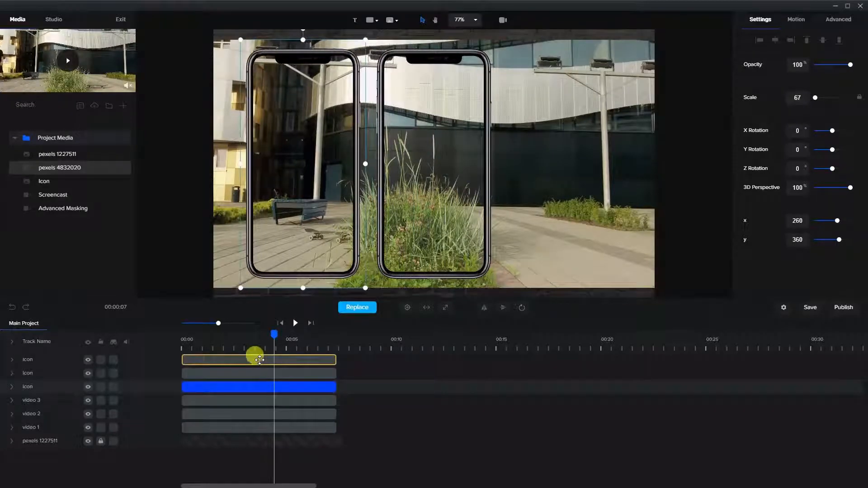
Move the phone frame of the uppermost Icon track right to x 1020, keeping it at the same height.
click(259, 360)
key(shift+Right)
key(shift+Right)
key(shift+Right)
key(shift+Right)
key(shift+Right)
key(shift+Right)
key(shift+Right)
key(shift+Right)
key(shift+Right)
key(shift+Right)
key(shift+Right)
key(shift+Right)
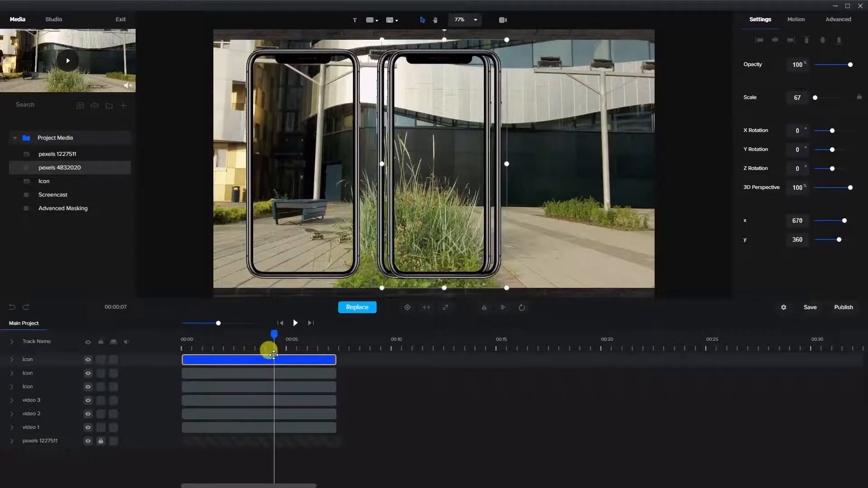
key(shift+Right)
key(shift+Right)
key(shift+Right)
key(shift+Right)
key(shift+Right)
key(shift+Right)
key(shift+Right)
key(shift+Right)
key(shift+Right)
key(shift+Right)
key(shift+Right)
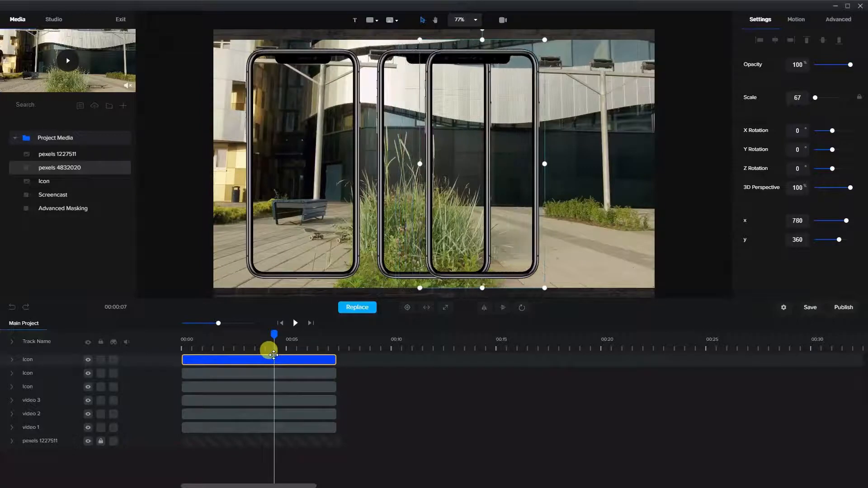
key(shift+Right)
key(shift+Right)
key(shift+Right)
key(shift+Right)
key(shift+Right)
key(shift+Right)
key(shift+Right)
key(shift+Right)
key(shift+Right)
key(shift+Right)
key(shift+Right)
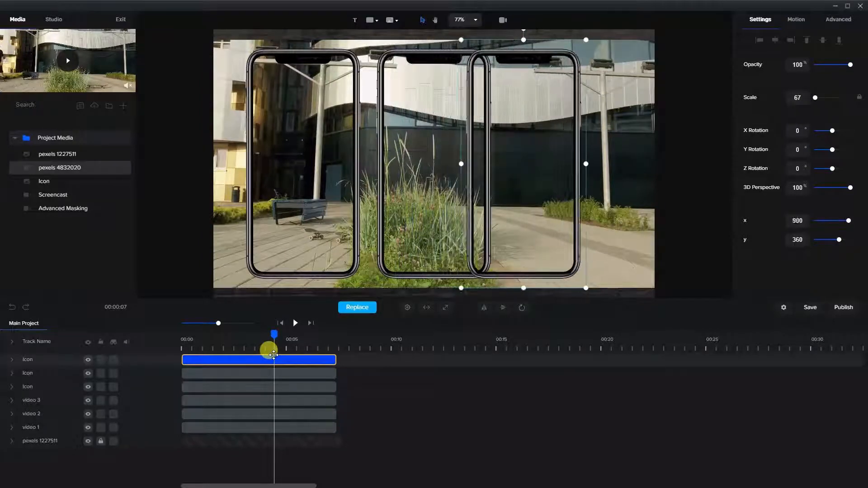
key(shift+Right)
key(shift+Right)
key(shift+Right)
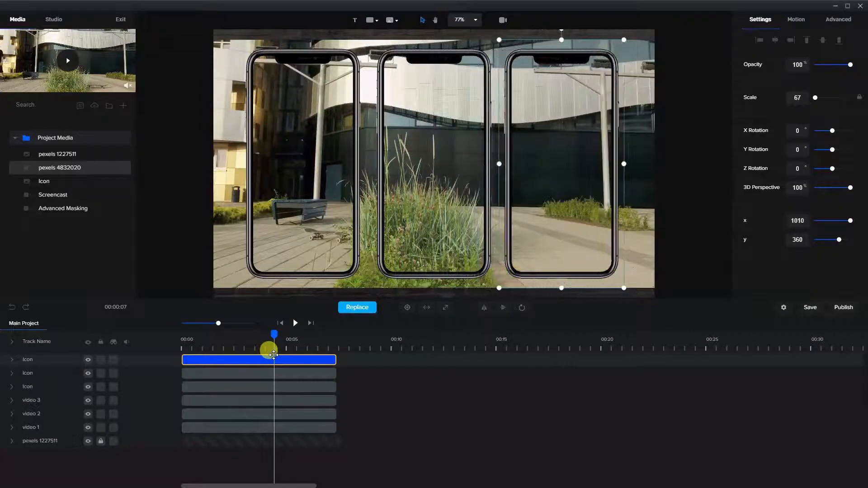
key(shift+Right)
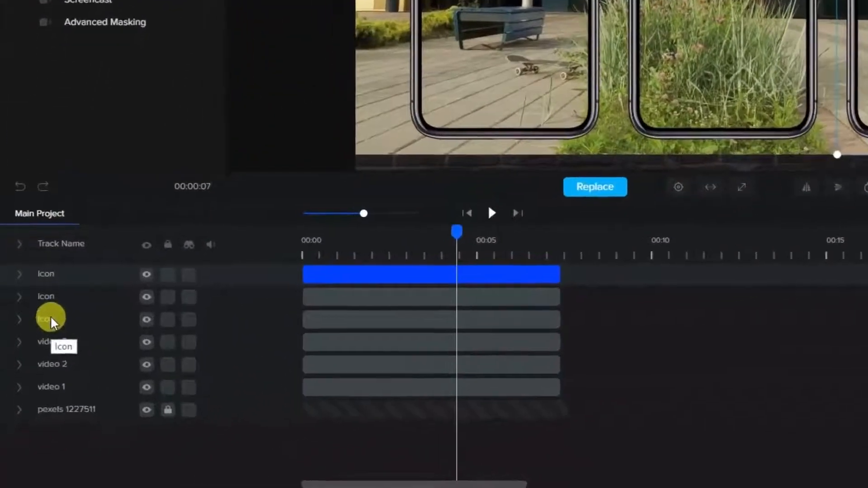
Rename the three Icon tracks, from the lowest upward, as phone 1, phone 2 and phone 3.
click(50, 320)
double_click(50, 319)
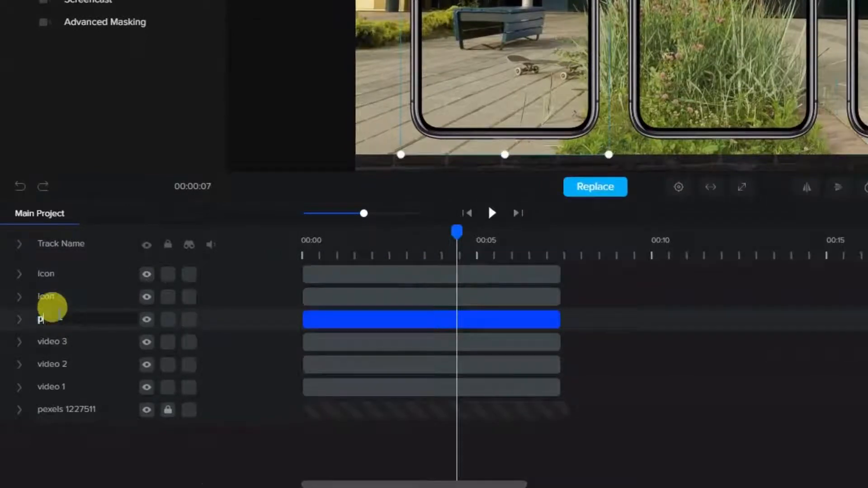
key(Return)
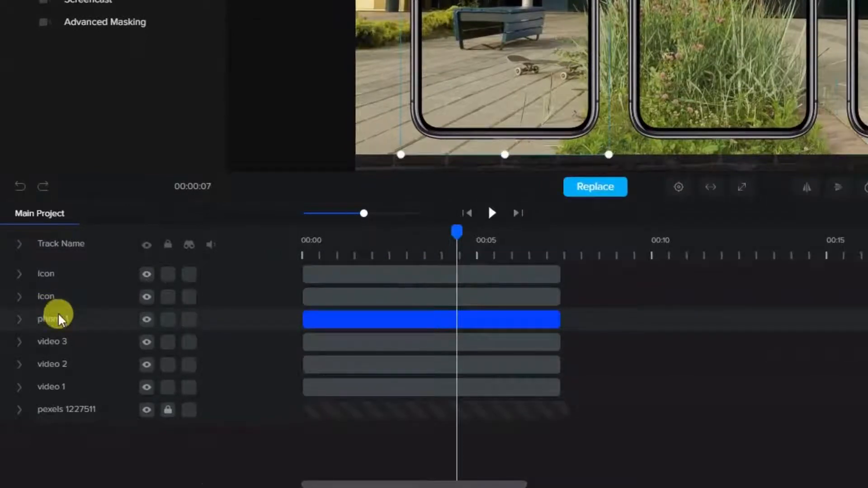
click(67, 283)
click(62, 290)
click(62, 290)
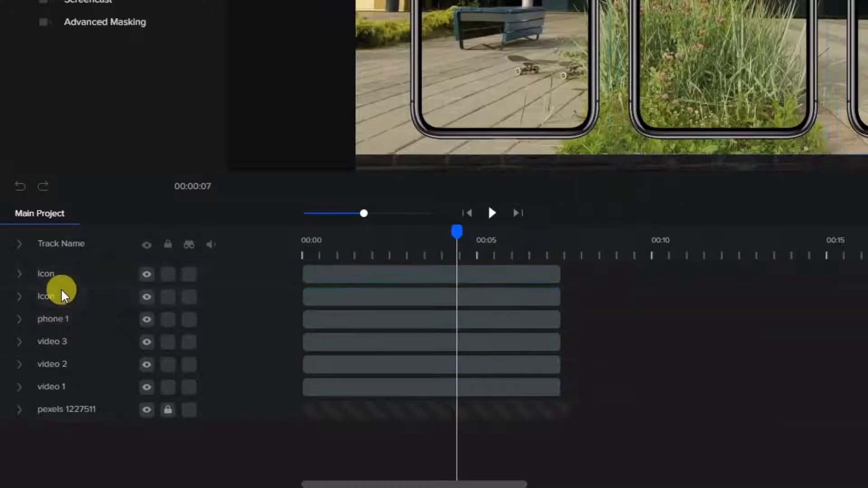
double_click(66, 287)
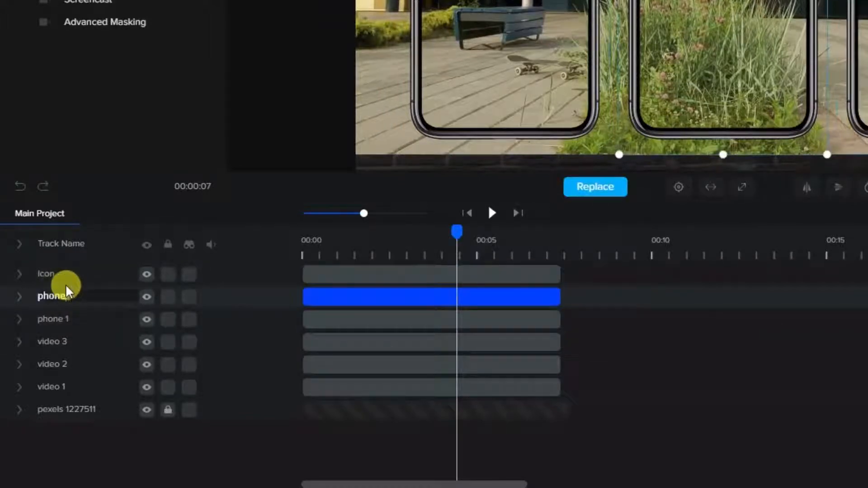
text(phone 2)
key(Return)
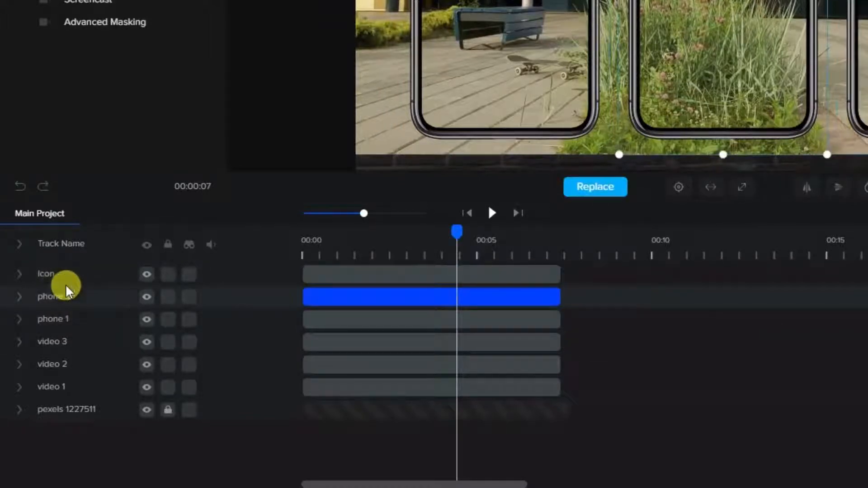
double_click(60, 269)
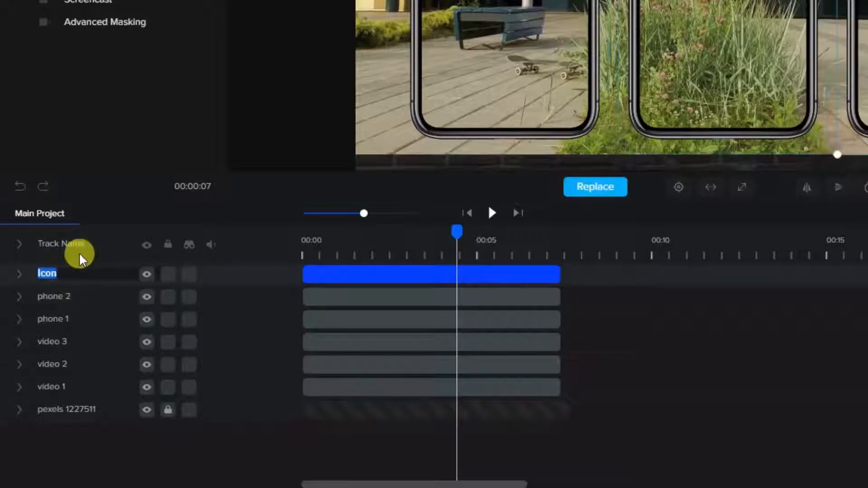
text(phone 3)
key(Return)
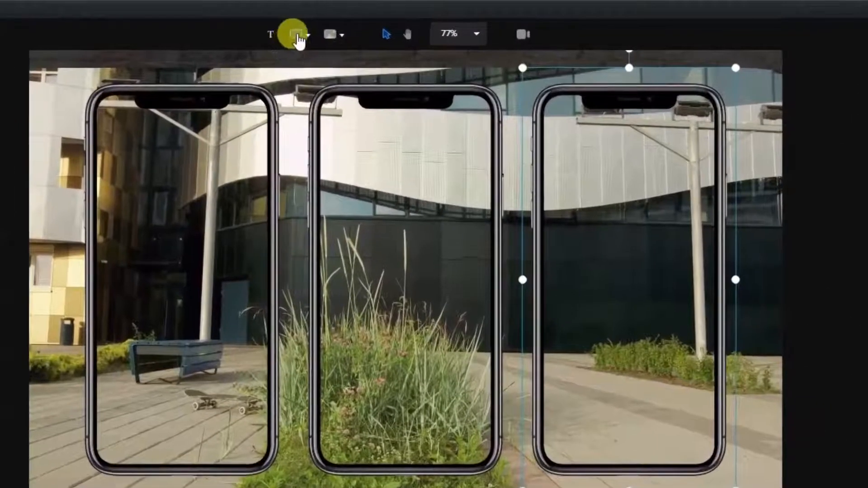
Add a rounded rectangle shape and resize it to cover the leftmost phone frame, centred at about x 259, y 357.
click(297, 36)
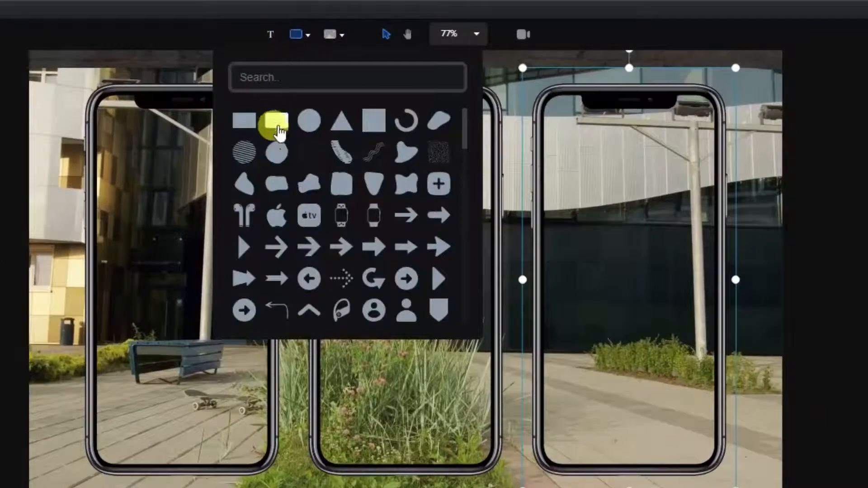
click(275, 121)
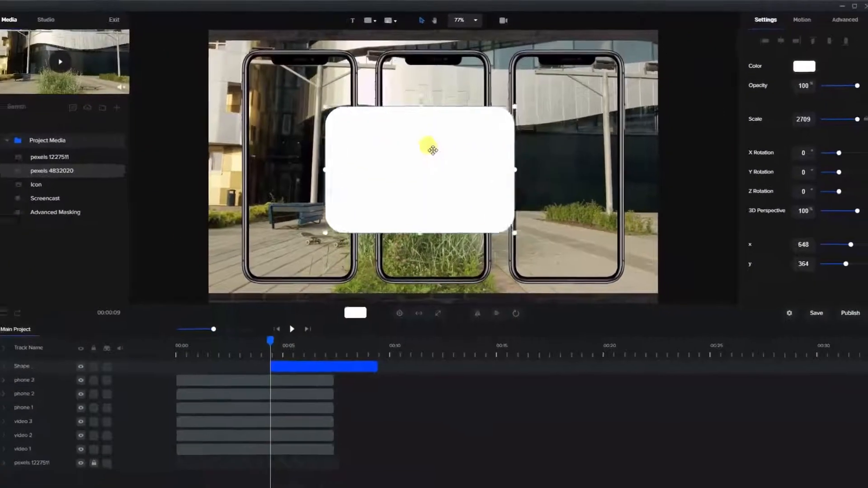
drag(432, 150, 373, 156)
drag(433, 176, 356, 175)
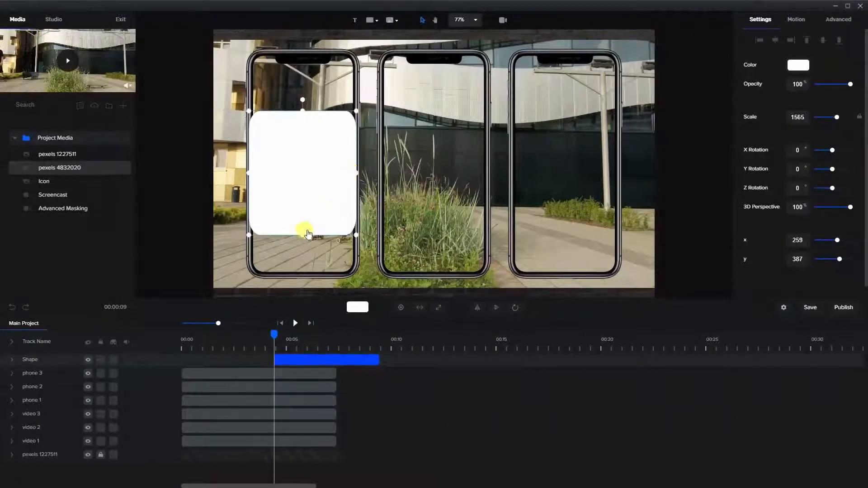
drag(302, 233, 303, 270)
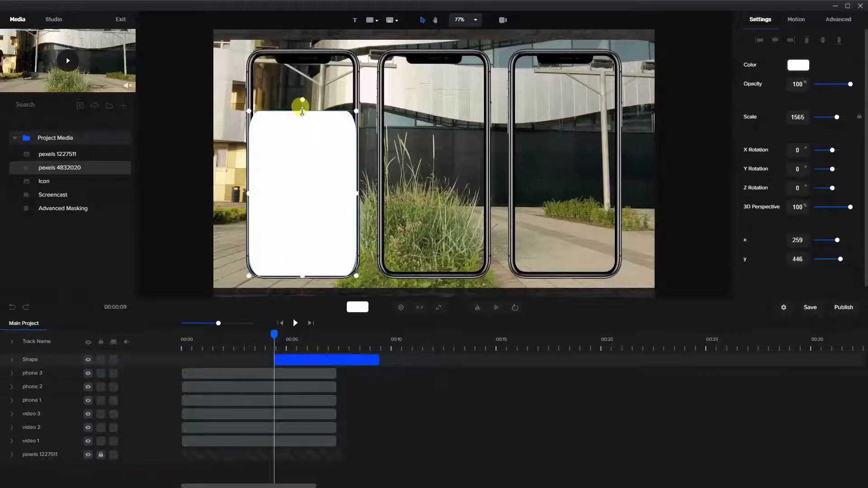
drag(302, 111, 302, 49)
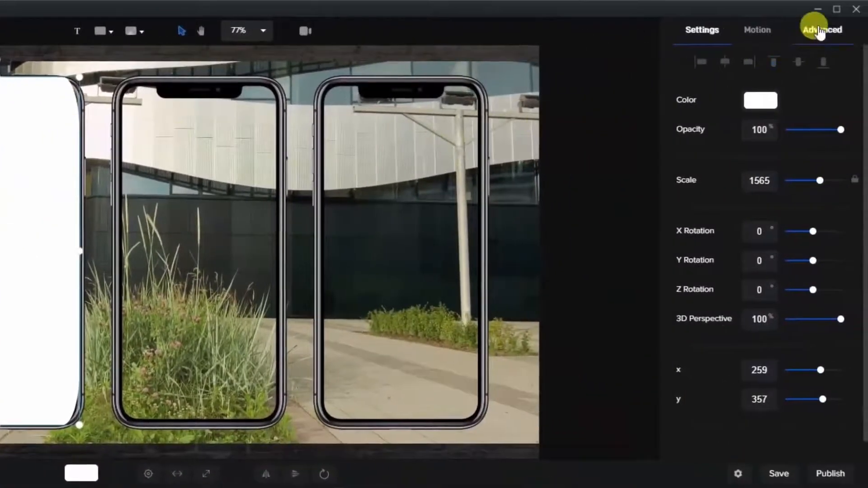
Unlink the rectangle's border radius values and set the X radius to 3 and the Y radius to 1.
click(821, 31)
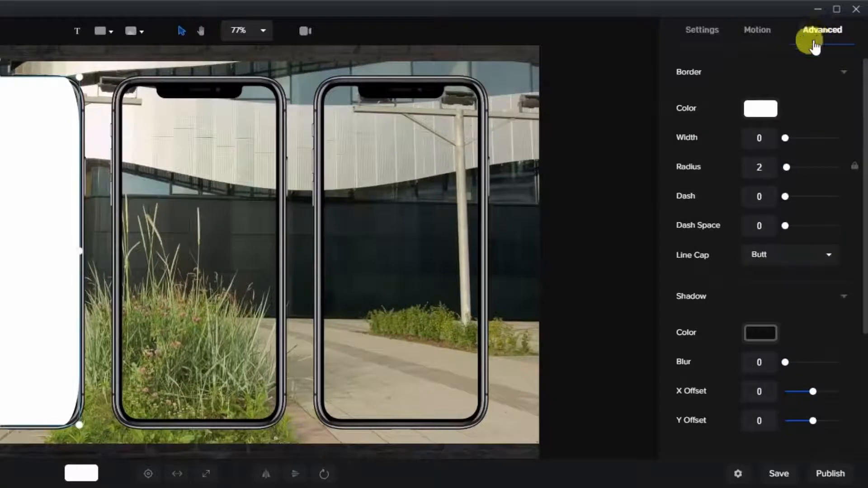
drag(788, 167, 775, 168)
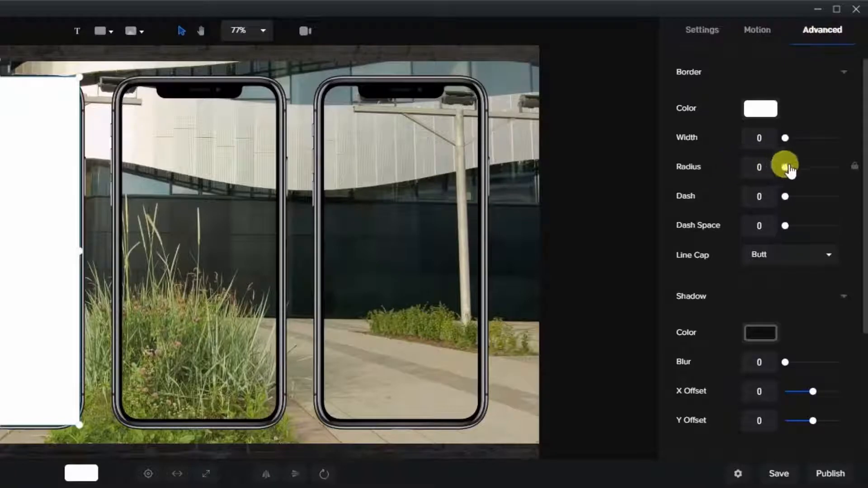
click(854, 170)
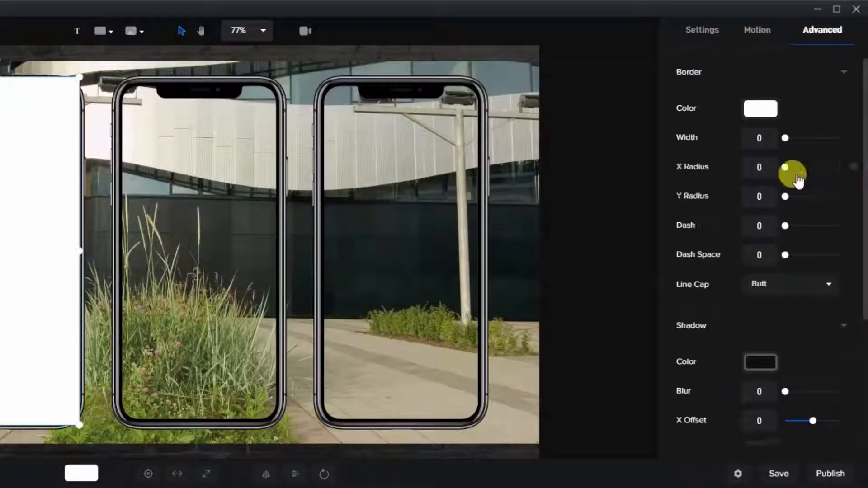
click(759, 166)
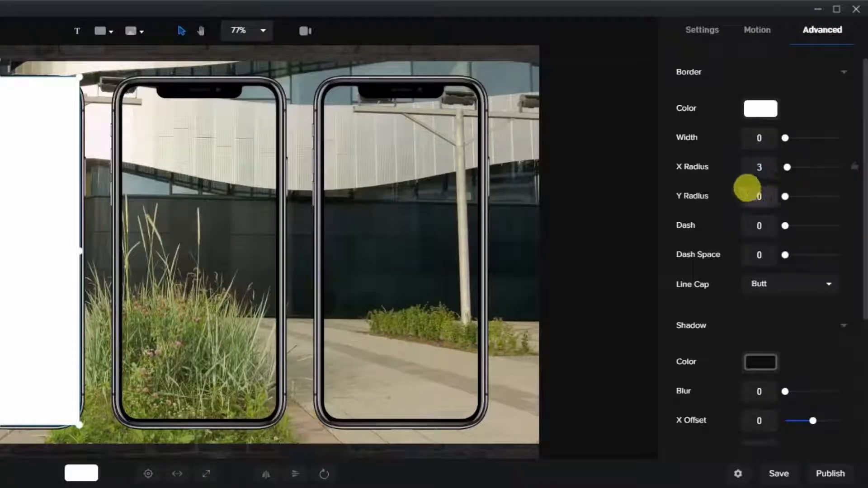
click(764, 196)
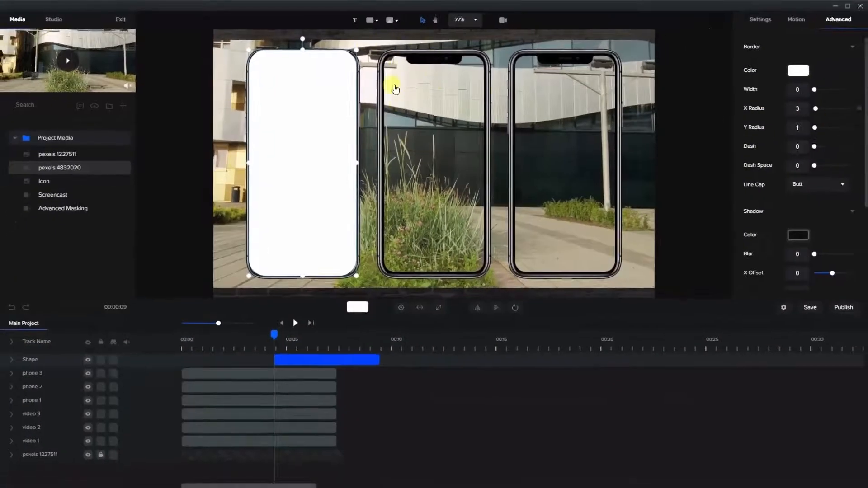
click(366, 95)
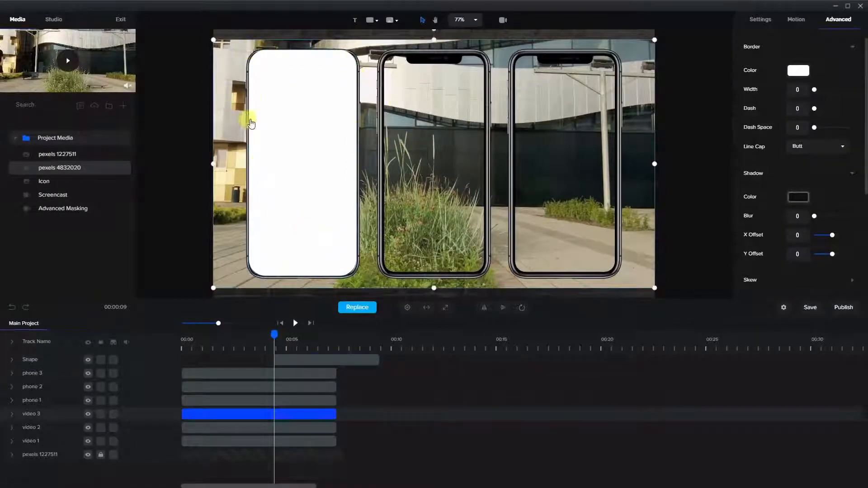
Fit the Shape clip to the same 7-second span as the other clips and rename its track mask 1.
click(319, 94)
drag(317, 357, 227, 367)
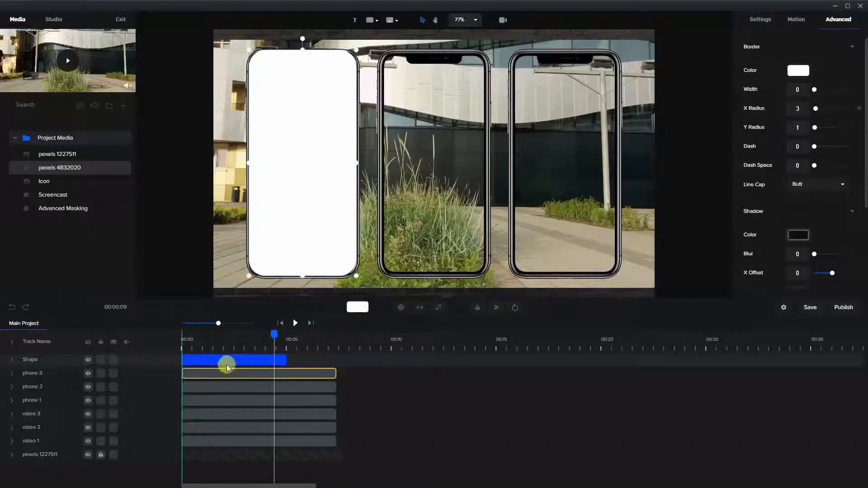
drag(282, 359, 335, 360)
click(55, 364)
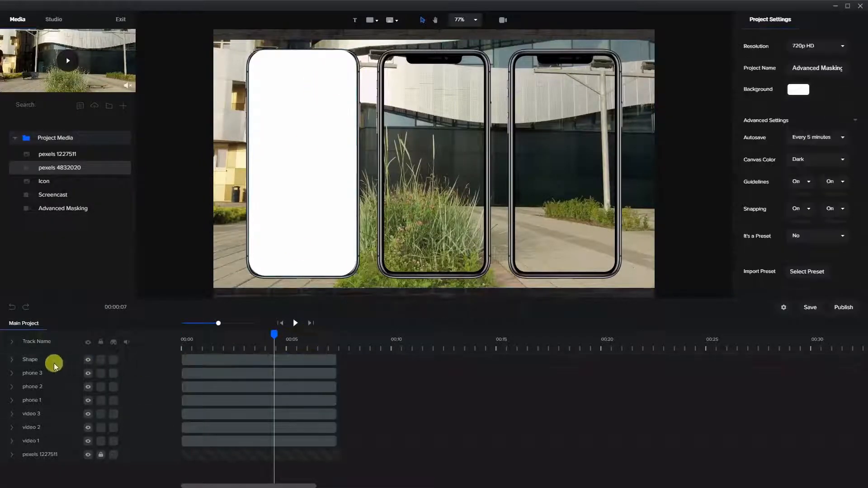
double_click(33, 359)
Duplicate the mask 1 clip and rename the upper copy's track mask 2.
click(215, 360)
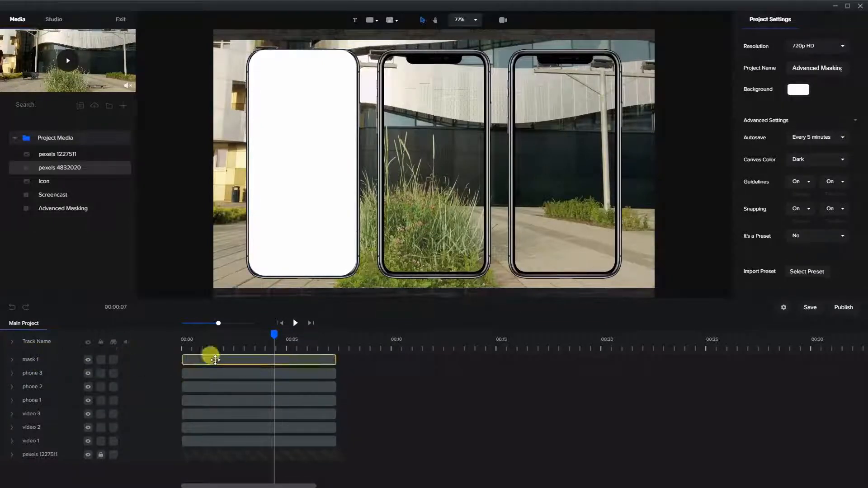
right_click(220, 358)
click(238, 363)
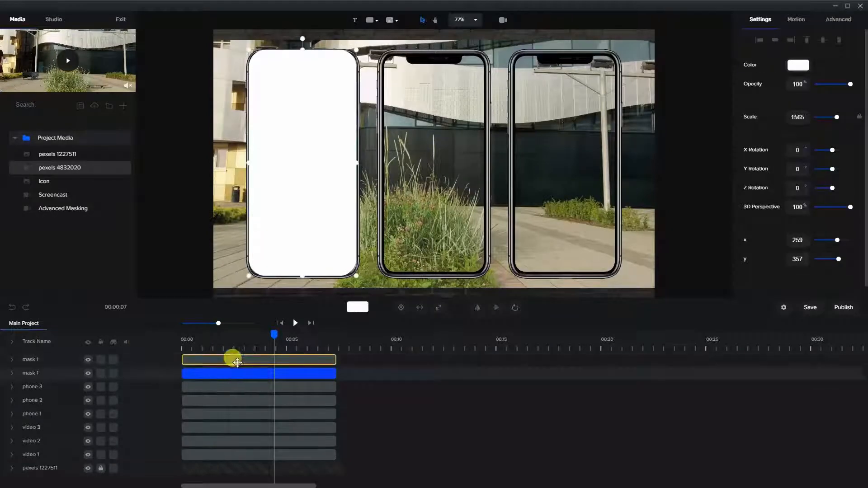
click(234, 357)
double_click(59, 357)
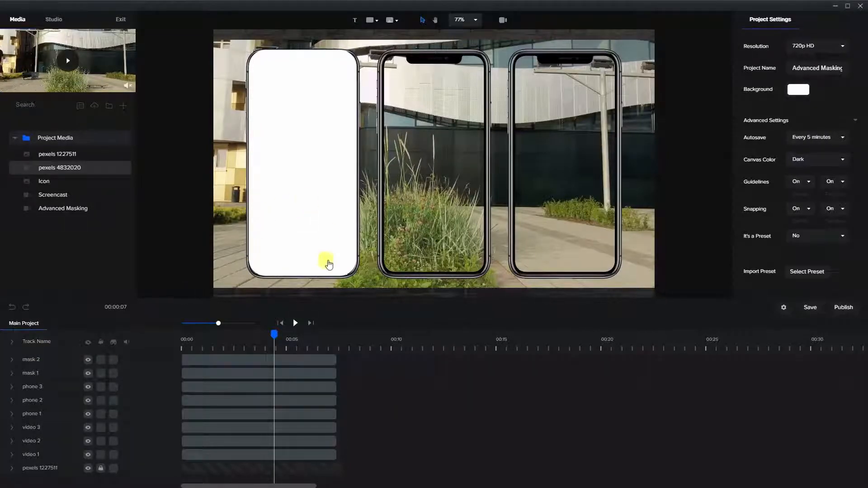
Move the mask 2 shape over the middle phone frame to x 640, y 357, and duplicate its clip.
click(312, 357)
drag(294, 181, 413, 187)
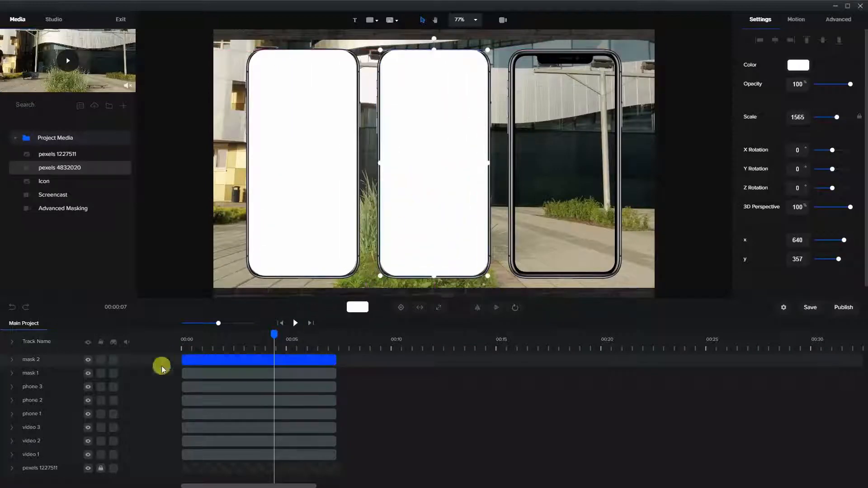
right_click(221, 362)
click(234, 368)
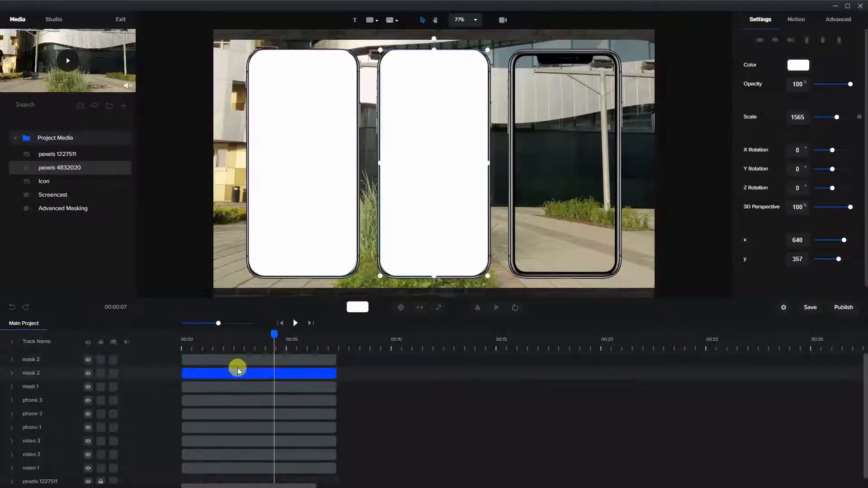
Move the upper mask 2 copy over the rightmost phone frame to x 1020, y 357, and rename its track mask 3.
click(231, 358)
drag(412, 219, 542, 228)
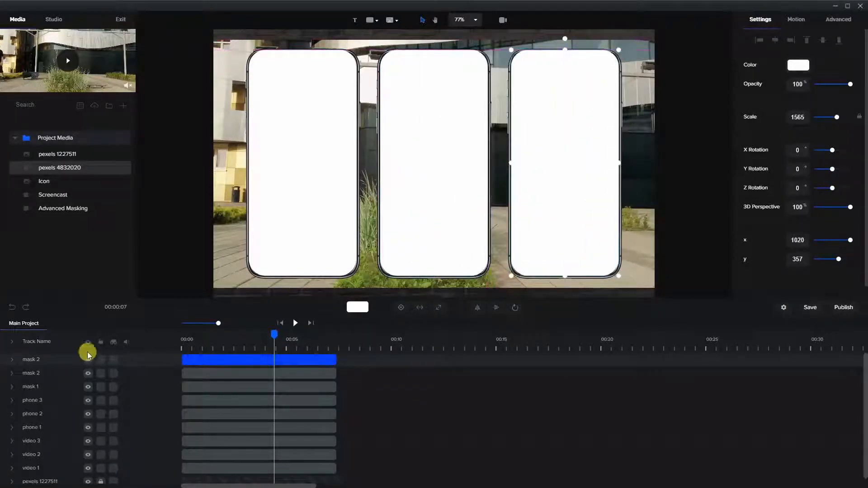
double_click(46, 359)
key(BackSpace)
text(3)
key(Return)
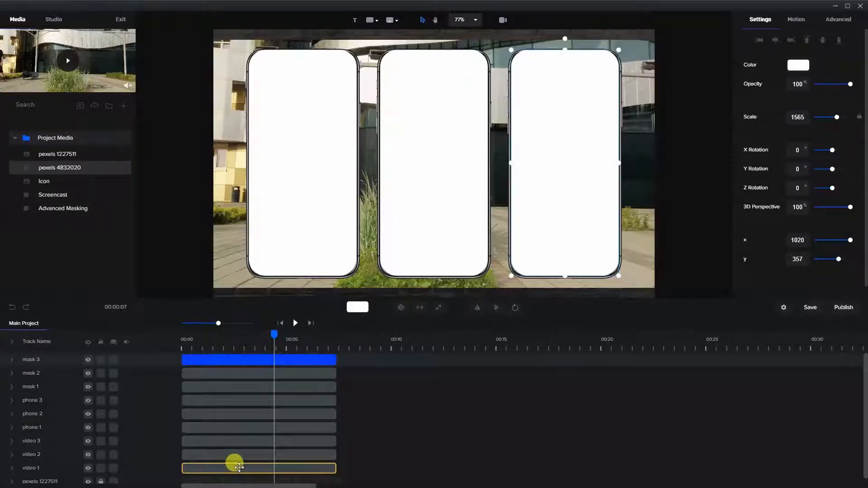
Mask the video 1 clip with the mask 1 shape.
click(209, 467)
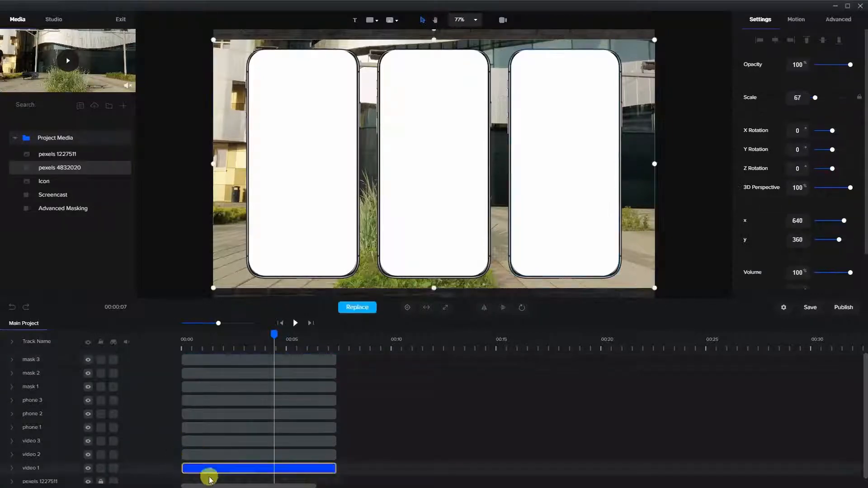
right_click(221, 469)
mouse_move(241, 468)
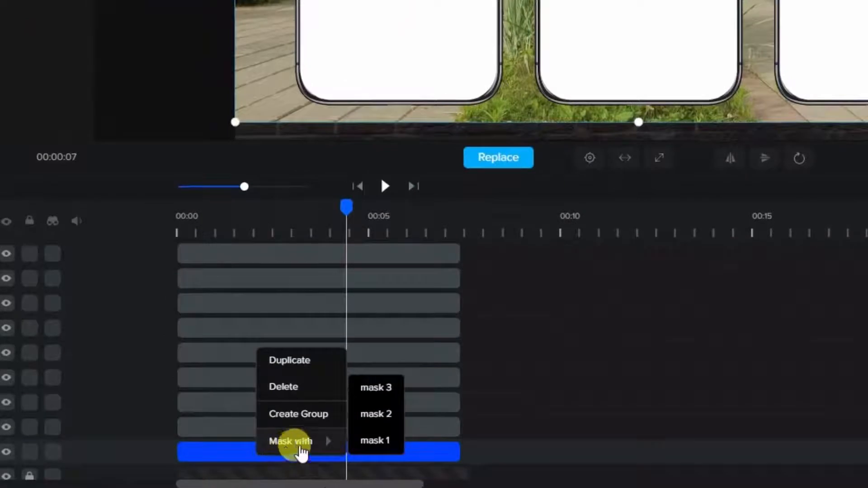
click(374, 442)
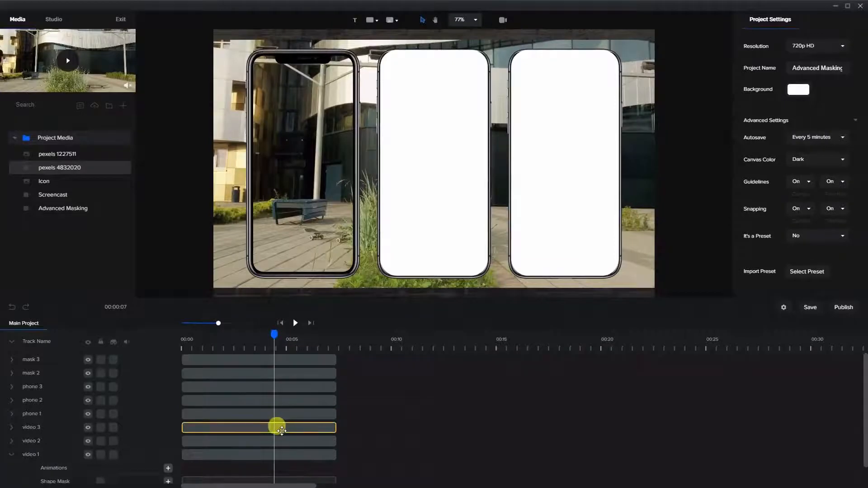
Mask the video 2 clip with the mask 2 shape.
click(225, 441)
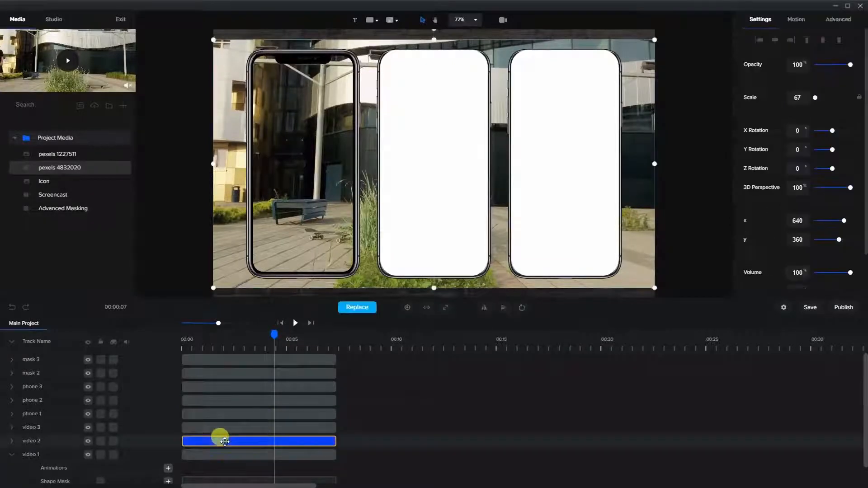
right_click(224, 441)
mouse_move(261, 437)
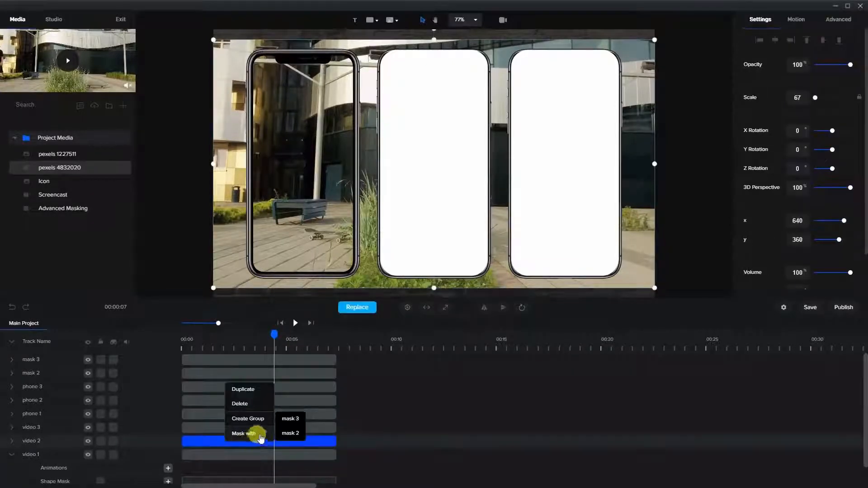
click(290, 433)
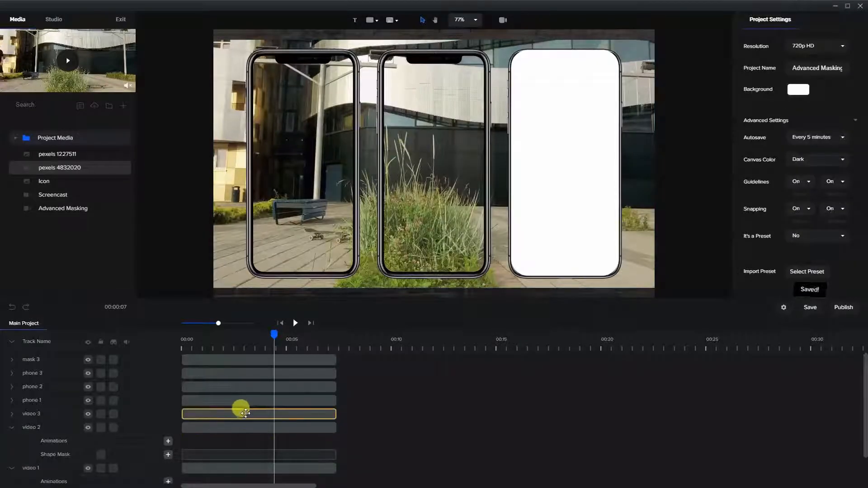
Mask the video 3 clip with the mask 3 shape and play back the masked scene.
click(240, 412)
right_click(247, 415)
mouse_move(273, 472)
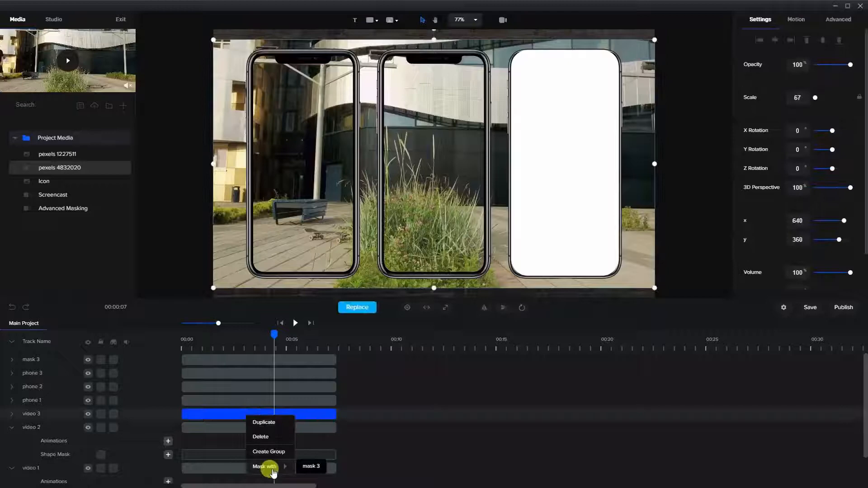
click(316, 469)
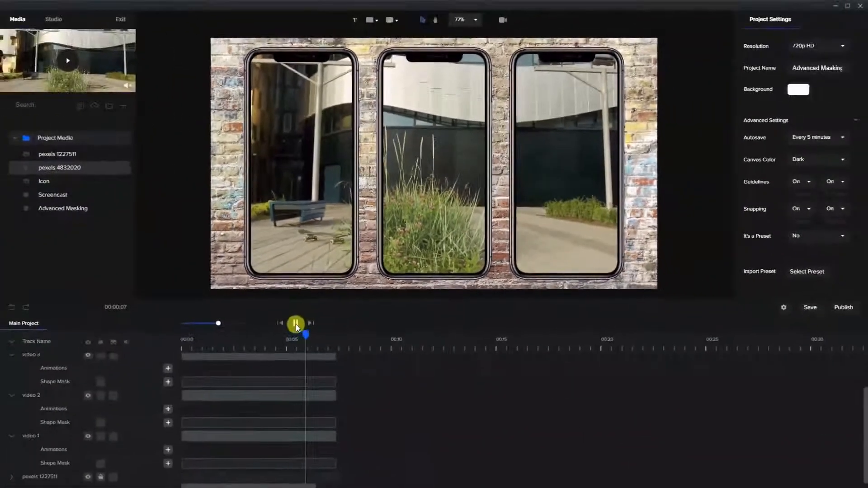
click(294, 323)
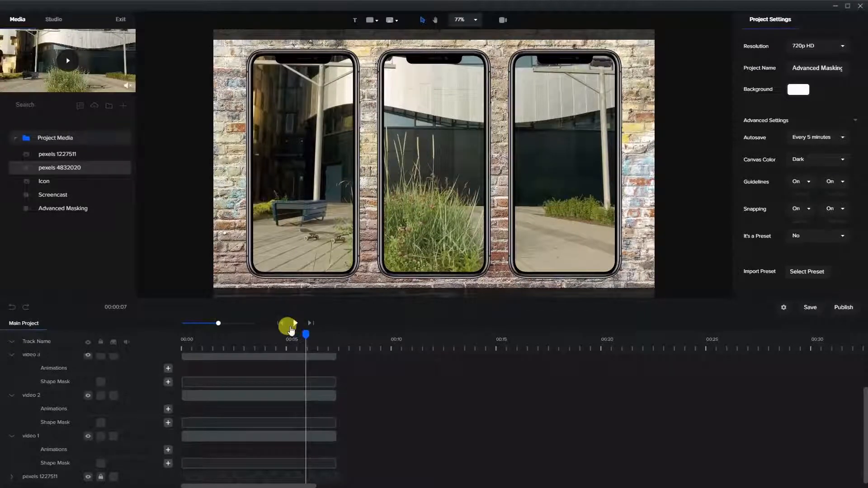
Apply the Slide Right entrance animation to the phone 1 clip and scrub through the start of the timeline to check it.
click(316, 280)
scroll(207, 389, up, 3)
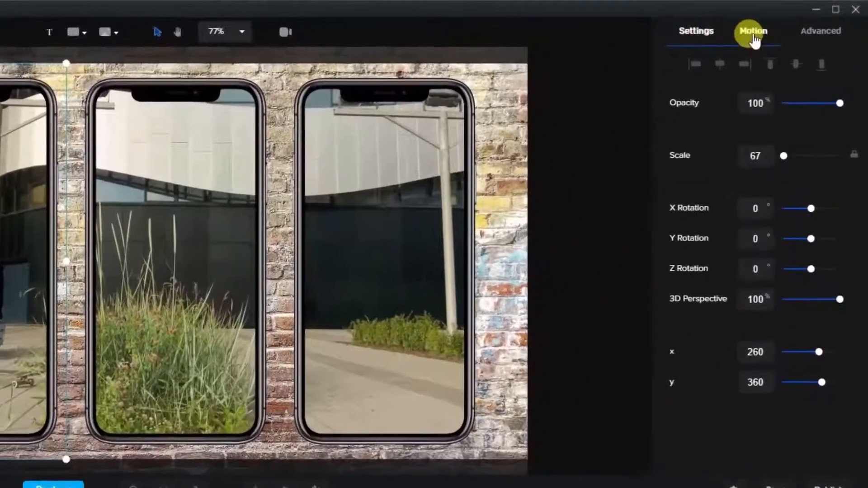
click(796, 19)
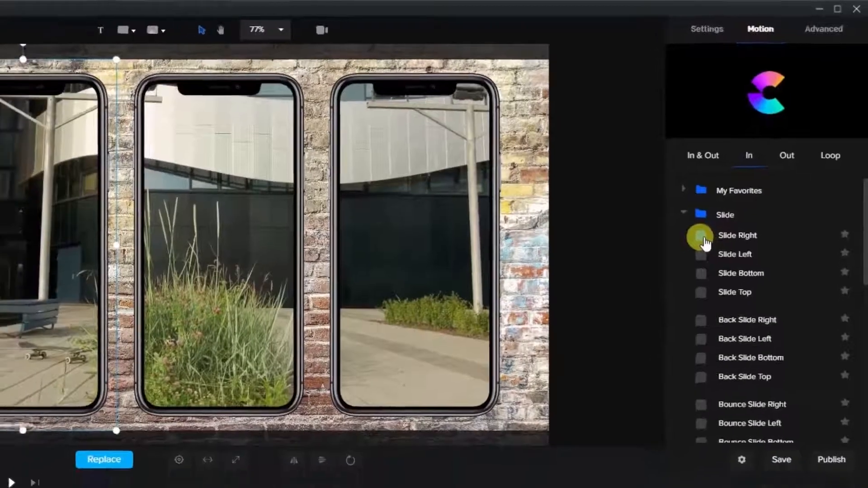
click(702, 238)
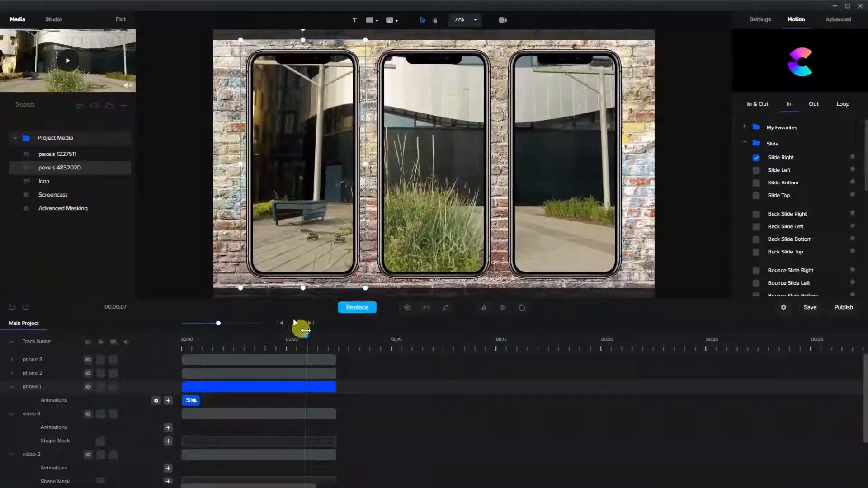
drag(305, 330, 199, 352)
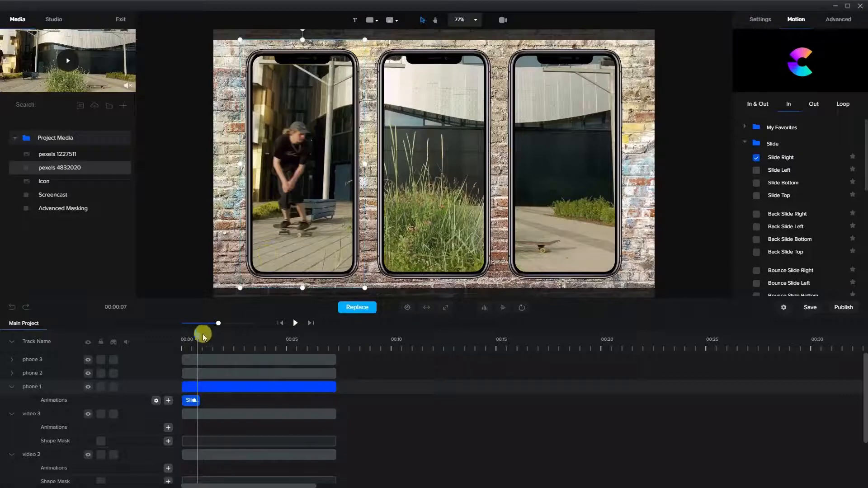
drag(195, 333, 191, 334)
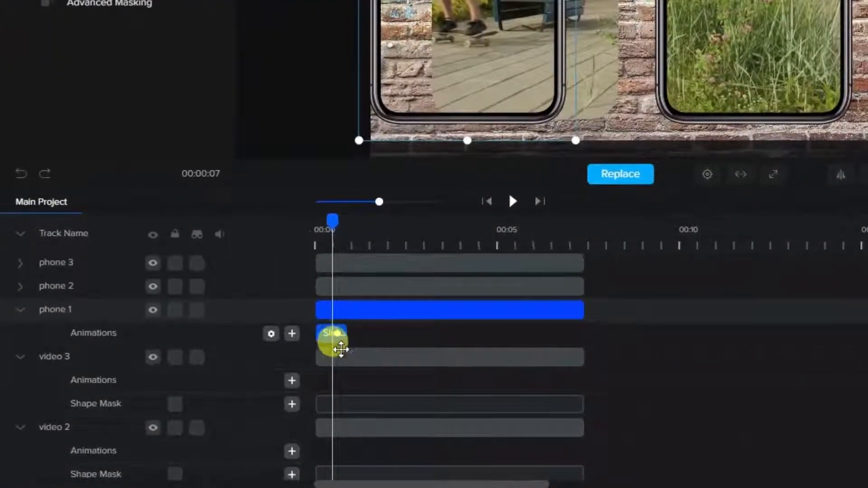
Apply the Slide Right entrance animation to the shape mask of the video 1 clip and scrub through its beginning.
scroll(333, 343, down, 3)
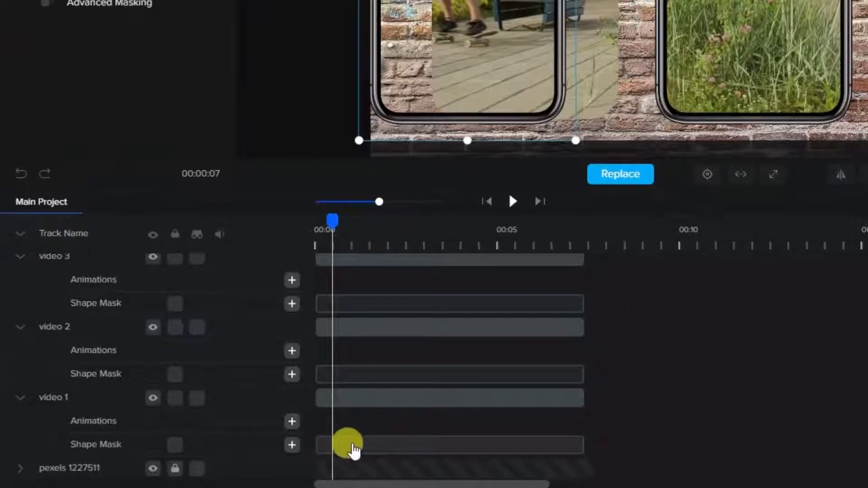
click(346, 447)
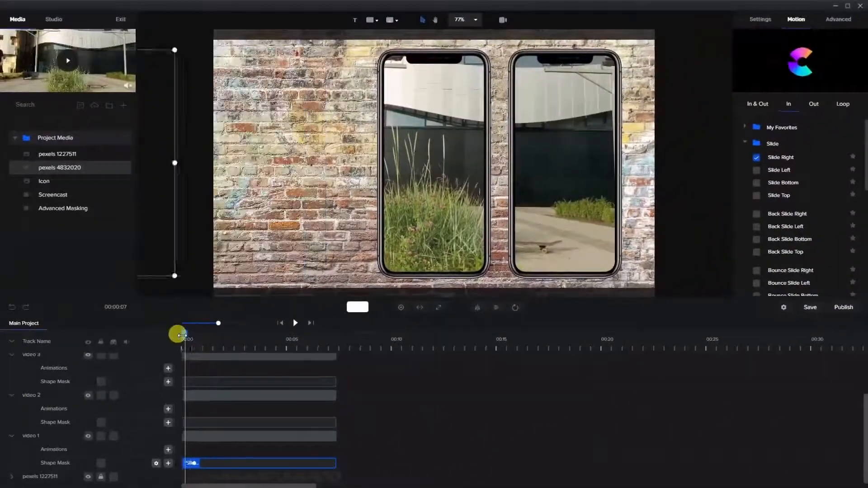
mouse_move(182, 335)
mouse_down()
mouse_move(208, 348)
mouse_move(202, 335)
mouse_move(184, 333)
mouse_move(217, 316)
mouse_move(189, 334)
mouse_up()
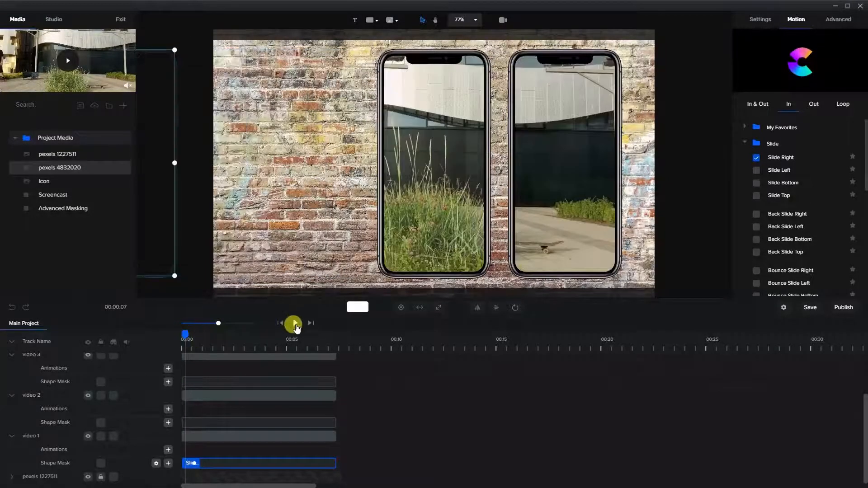
Play back the first phone's entrance and park the playhead where the skater crosses from the first phone into the second.
click(295, 322)
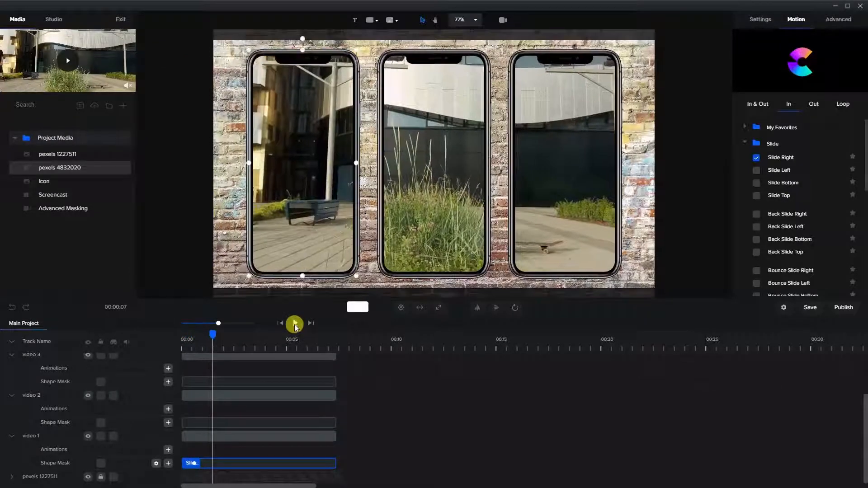
click(280, 322)
click(293, 323)
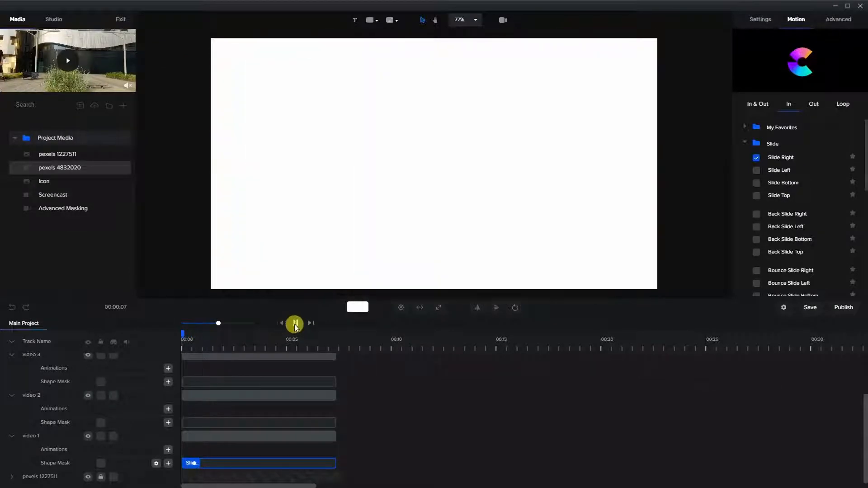
click(293, 324)
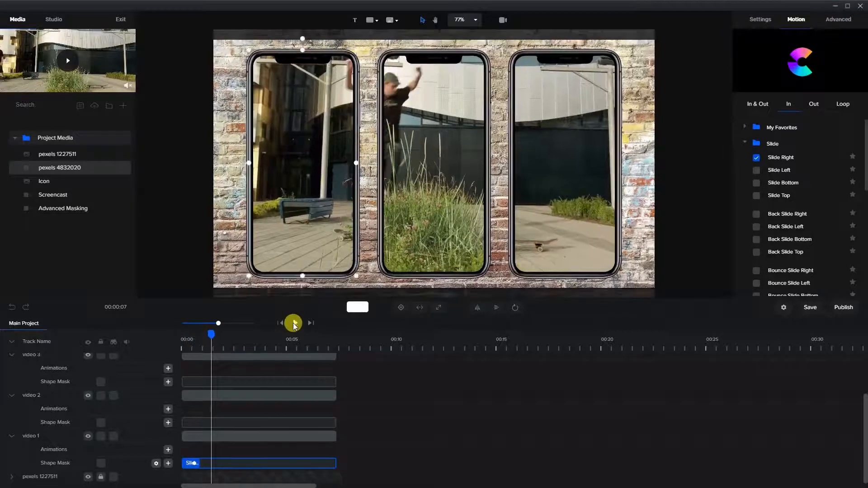
drag(210, 335, 208, 336)
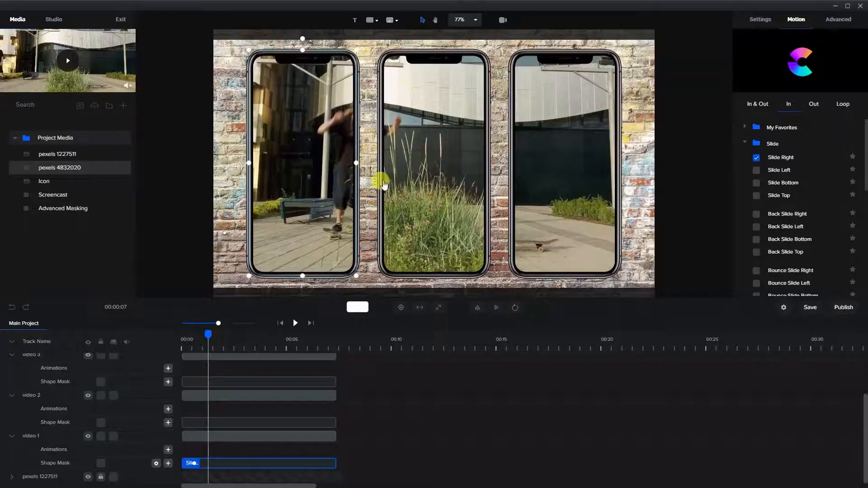
Trim the start of the phone 2 clip so that it begins at about 1 second.
click(413, 276)
scroll(246, 372, up, 2)
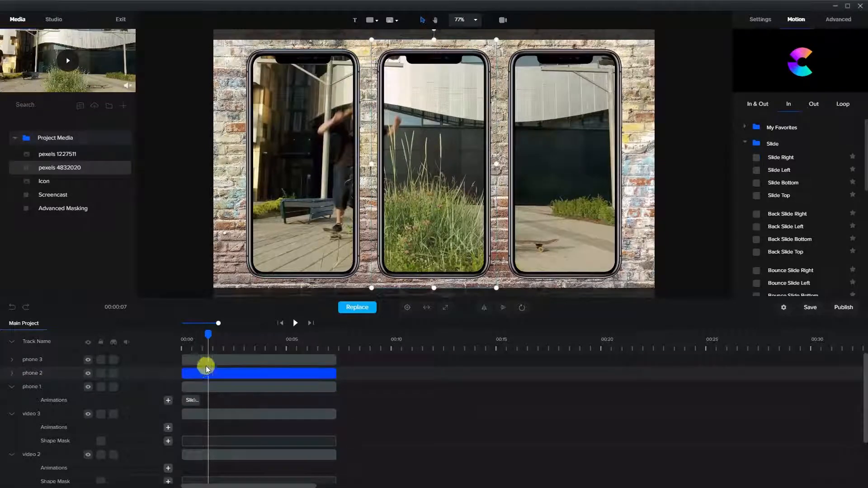
click(190, 373)
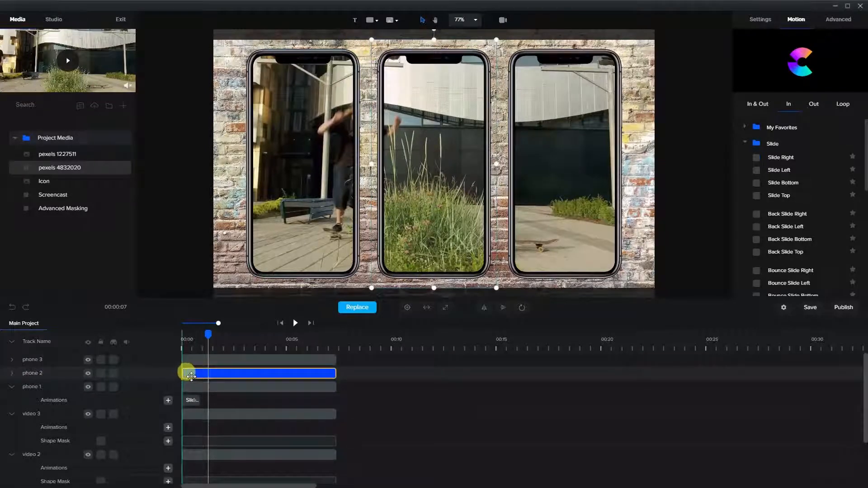
drag(191, 376, 205, 375)
click(236, 373)
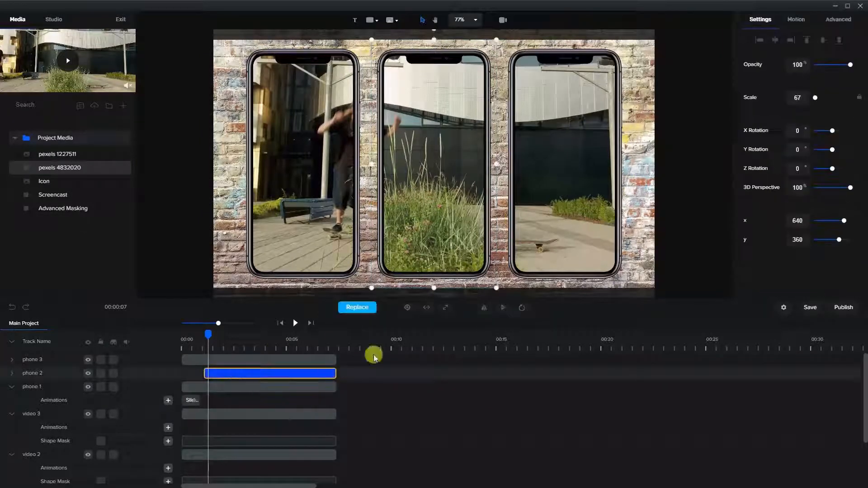
Apply the Slide Top entrance animation to the phone 2 clip.
click(795, 19)
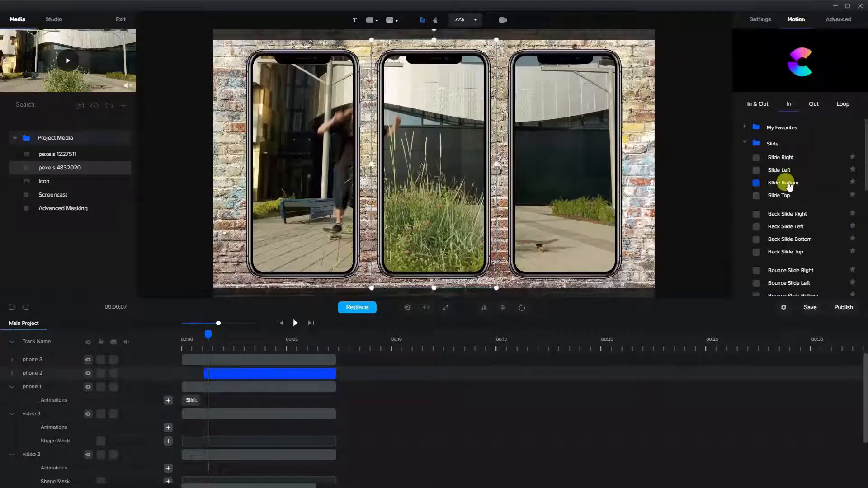
click(756, 196)
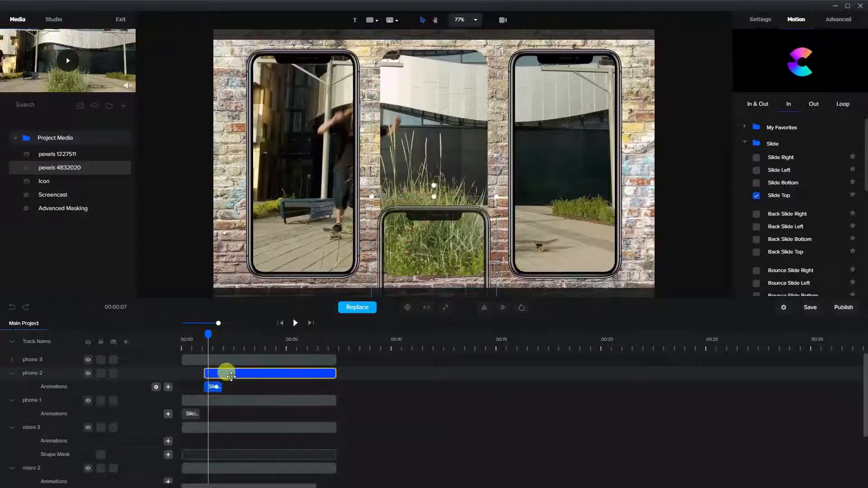
click(214, 387)
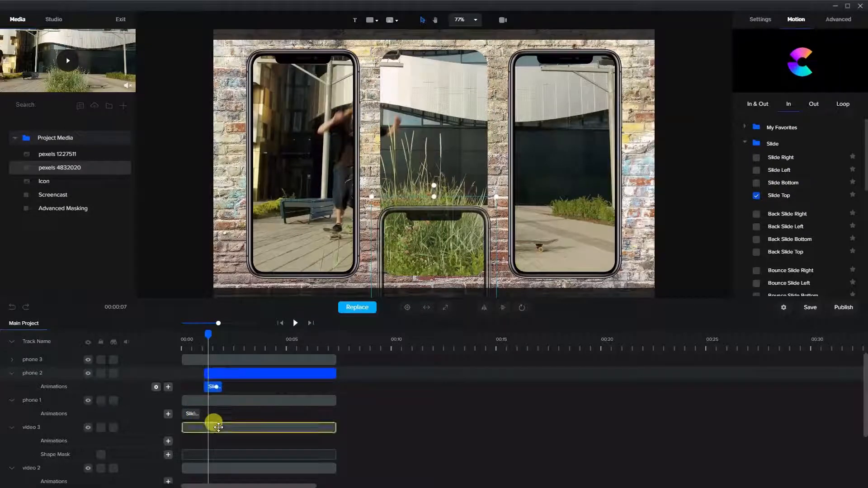
Apply the Slide Top entrance animation to the shape mask of the video 2 clip and scrub through the opening seconds.
scroll(219, 427, down, 2)
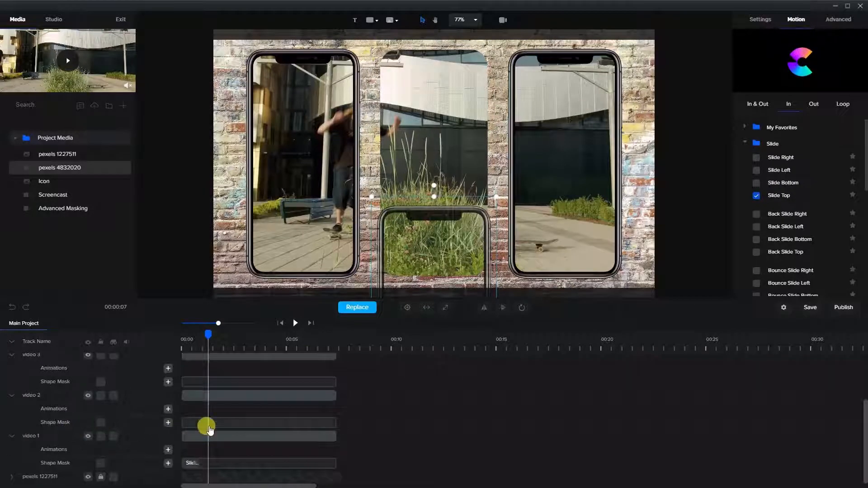
click(214, 426)
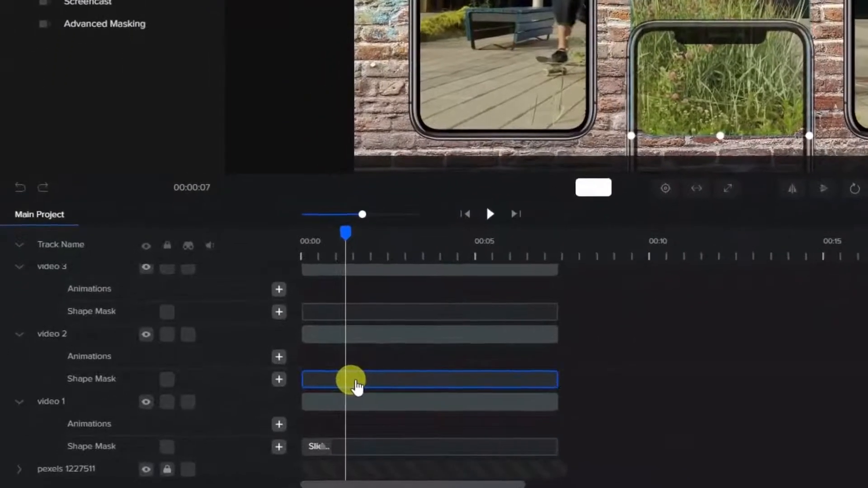
click(357, 386)
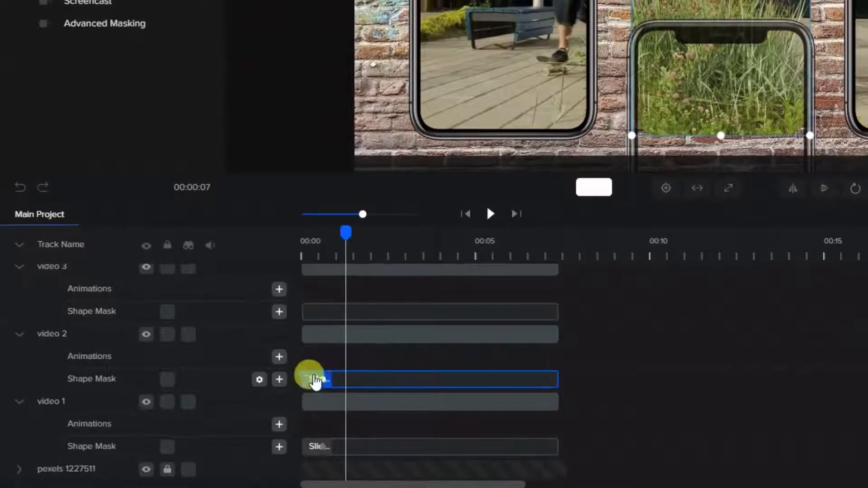
scroll(362, 354, up, 1)
scroll(360, 348, up, 3)
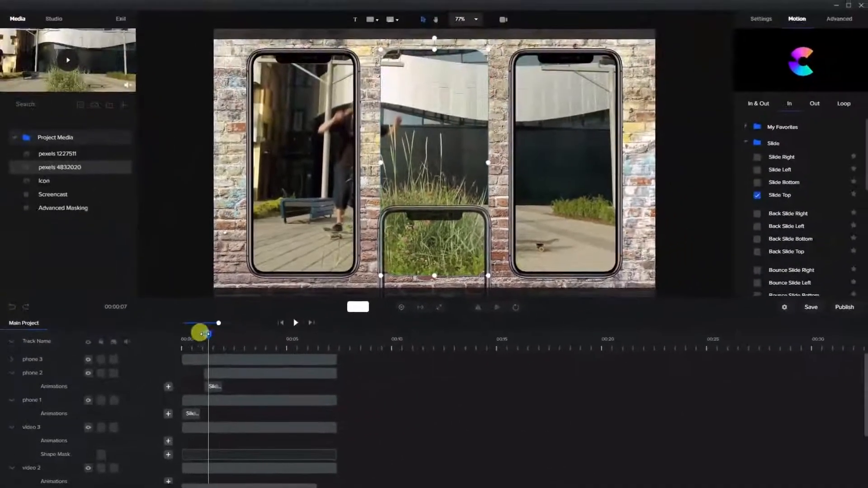
drag(345, 233, 297, 233)
drag(179, 334, 223, 349)
Trim the start of the video 2 clip to line up with the start of the phone 2 clip.
click(207, 418)
scroll(207, 419, down, 3)
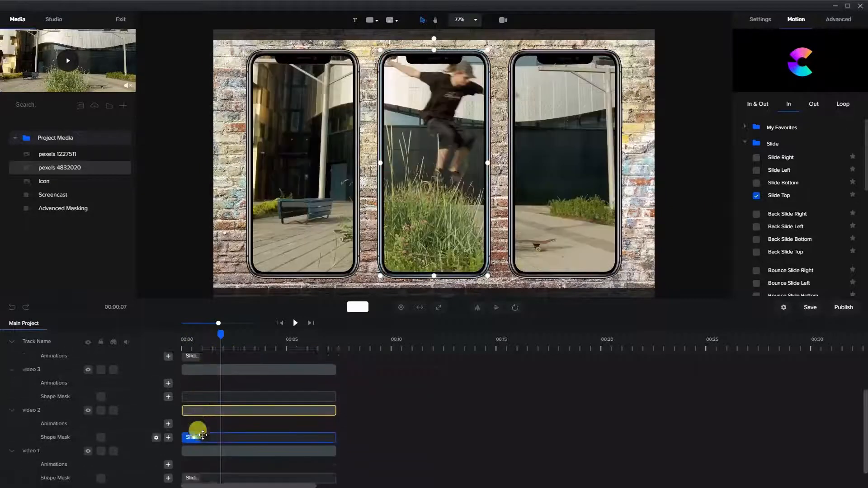
click(197, 394)
click(197, 394)
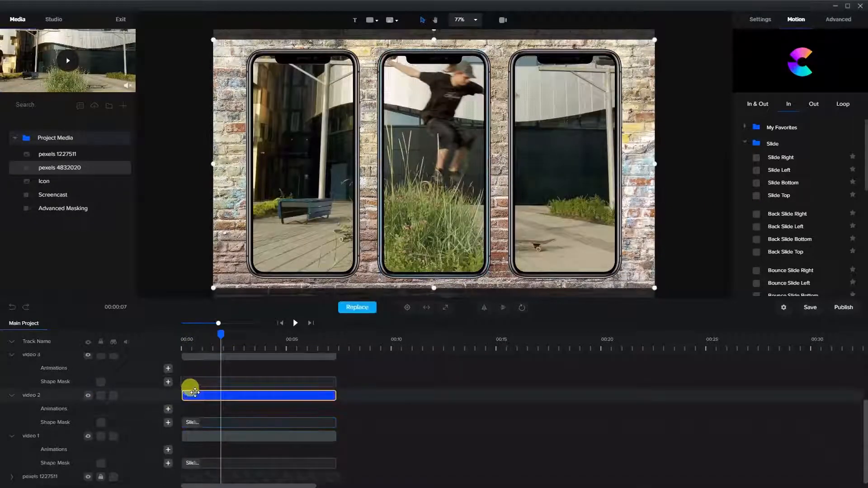
drag(185, 395, 207, 395)
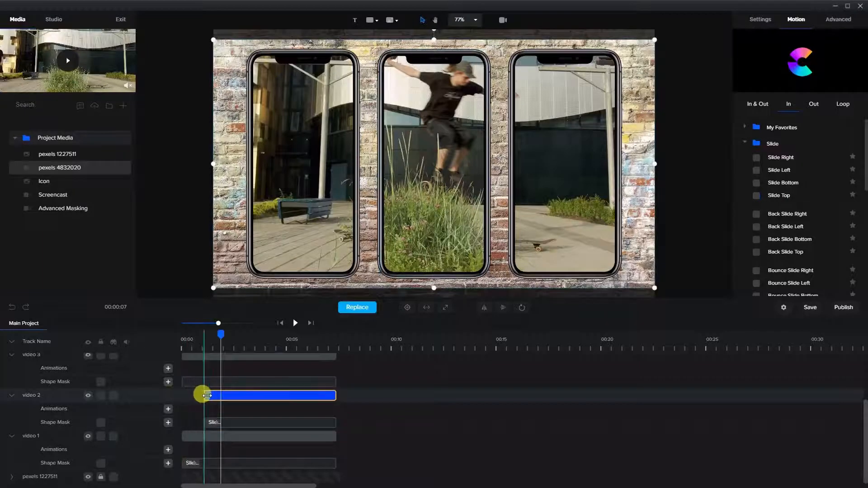
Play back the opening seconds to check the timing of the first and second phones' entrances.
click(216, 333)
drag(221, 336, 188, 348)
scroll(207, 385, up, 2)
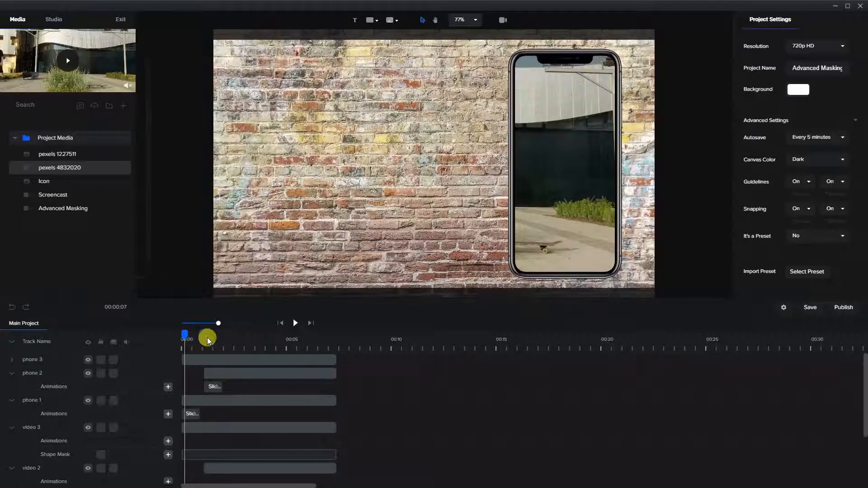
click(294, 323)
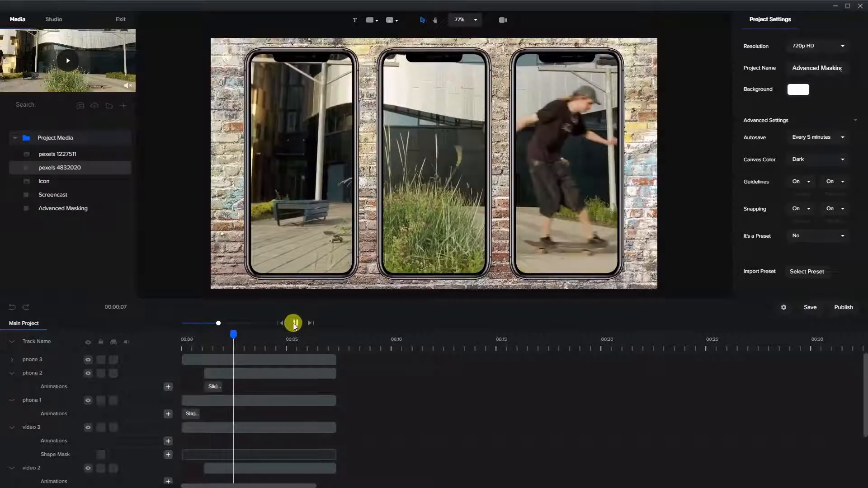
click(294, 323)
drag(255, 335, 197, 347)
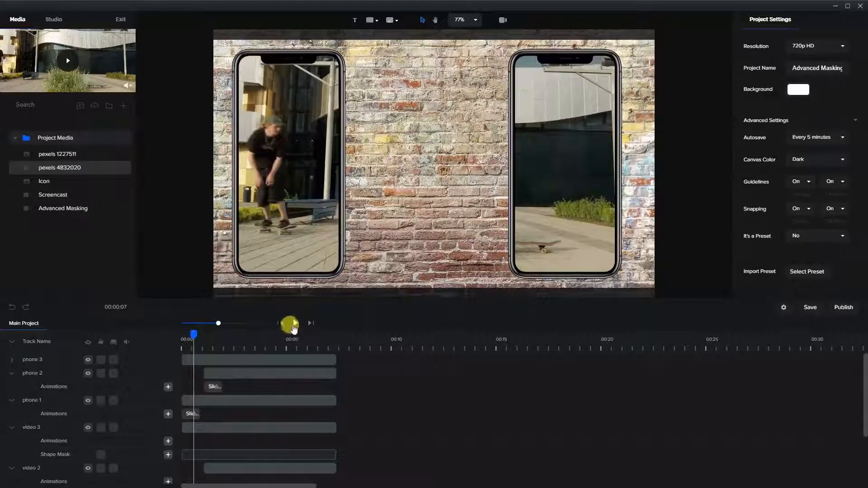
click(294, 323)
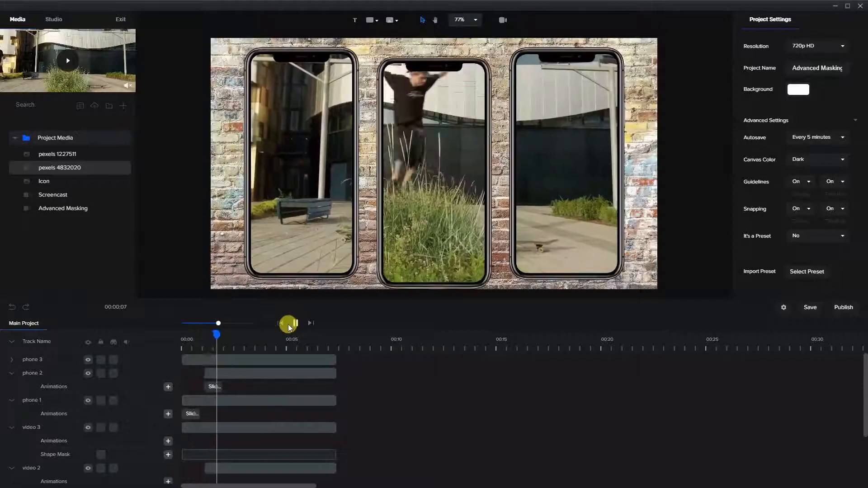
Stop the playback and apply the Slide Left entrance animation to the phone 3 clip.
click(287, 325)
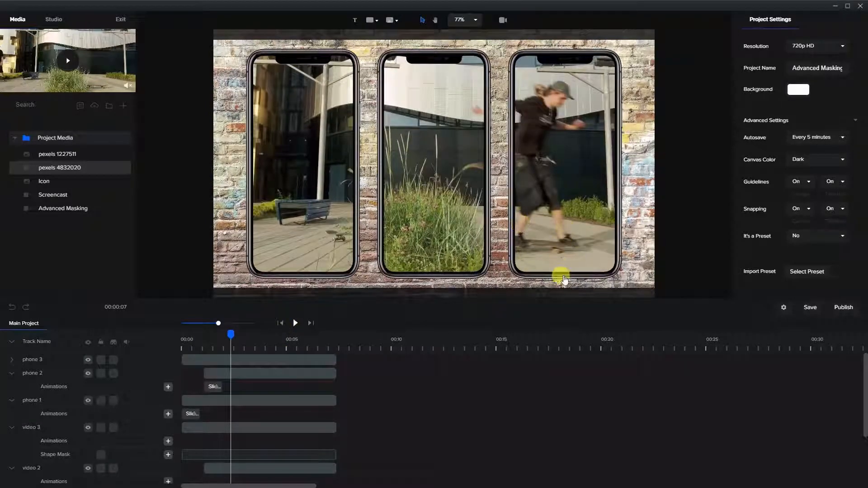
click(565, 279)
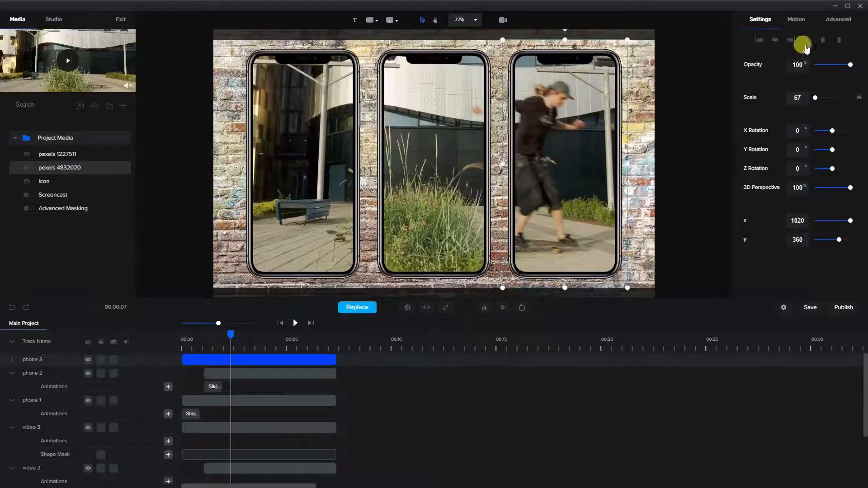
click(795, 20)
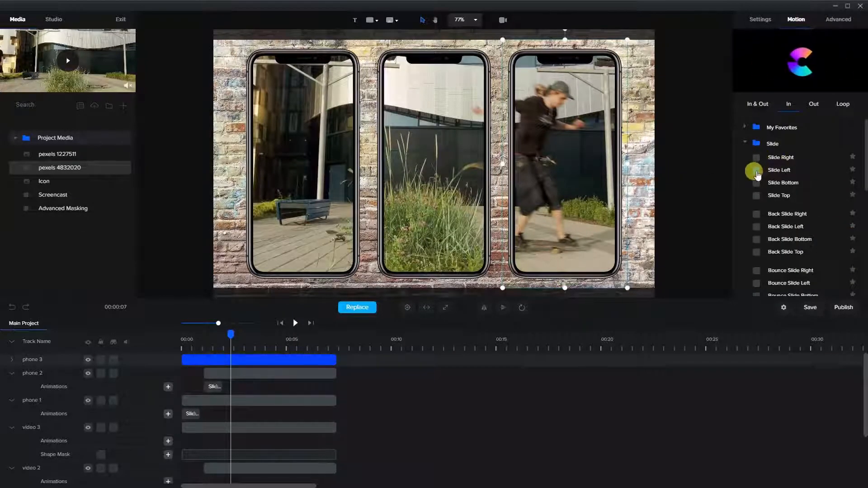
click(756, 170)
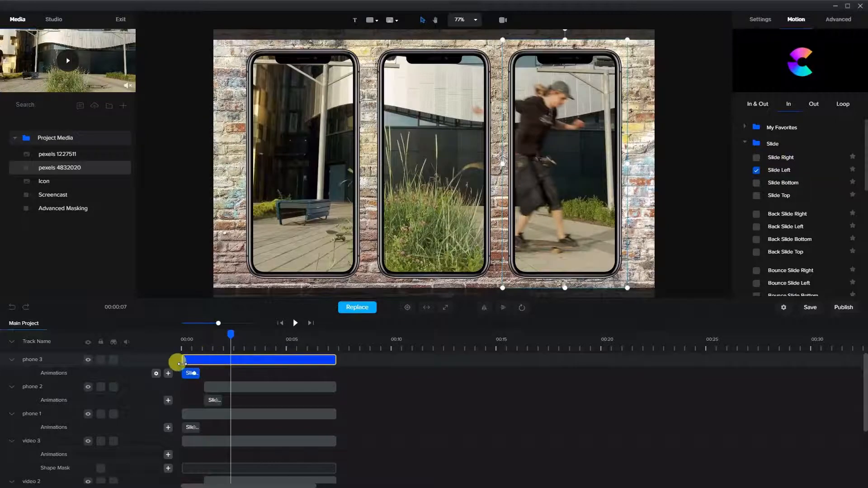
Trim the start of the phone 3 clip to about 1.5 seconds, shortly after the phone 2 clip begins.
drag(193, 366, 217, 365)
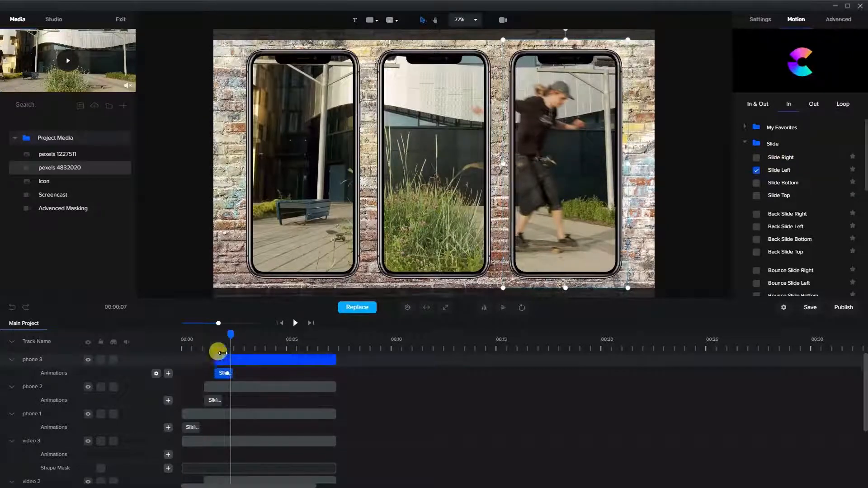
click(231, 334)
drag(227, 339, 213, 363)
click(214, 364)
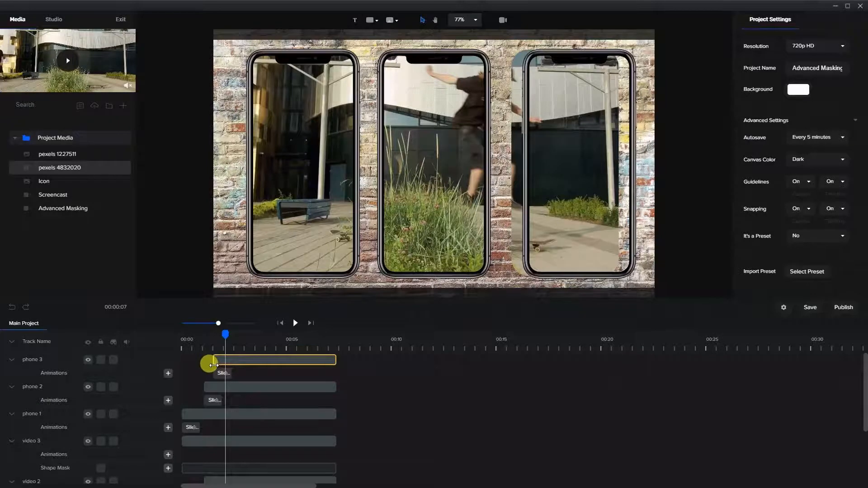
drag(214, 365, 213, 365)
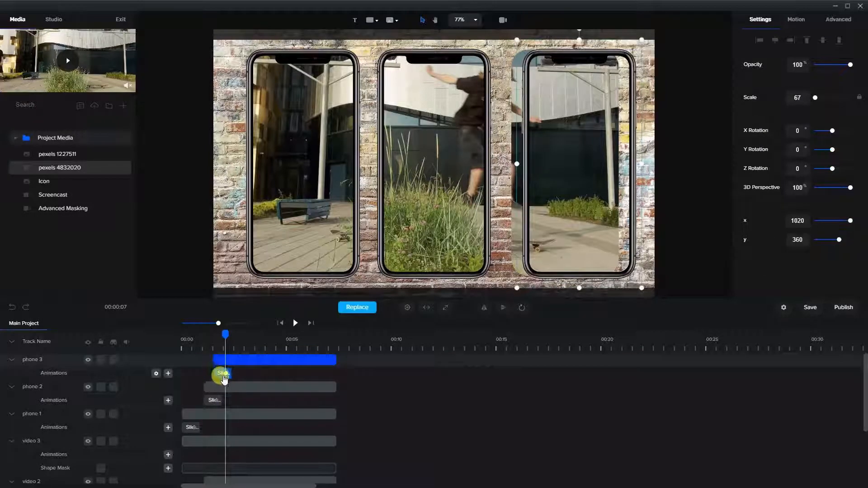
Apply the matching slide entrance animation to the video 3 shape mask and trim the video 3 clip's start to line up with phone 3.
scroll(222, 430, down, 3)
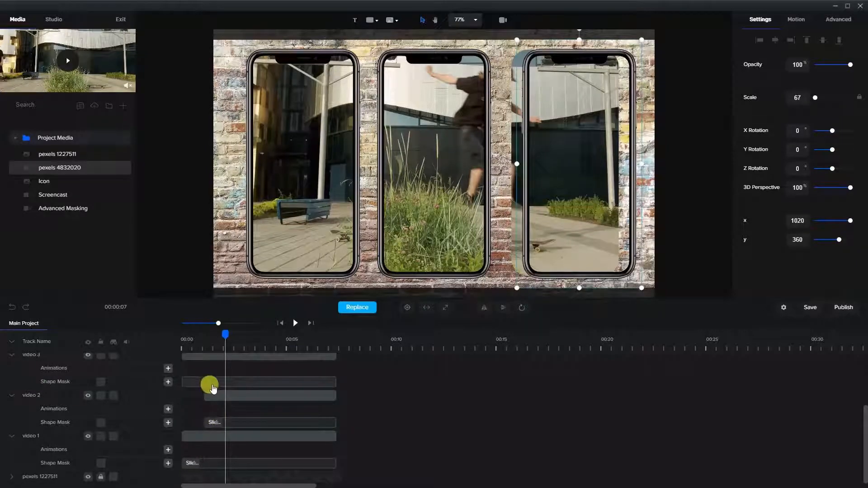
click(213, 384)
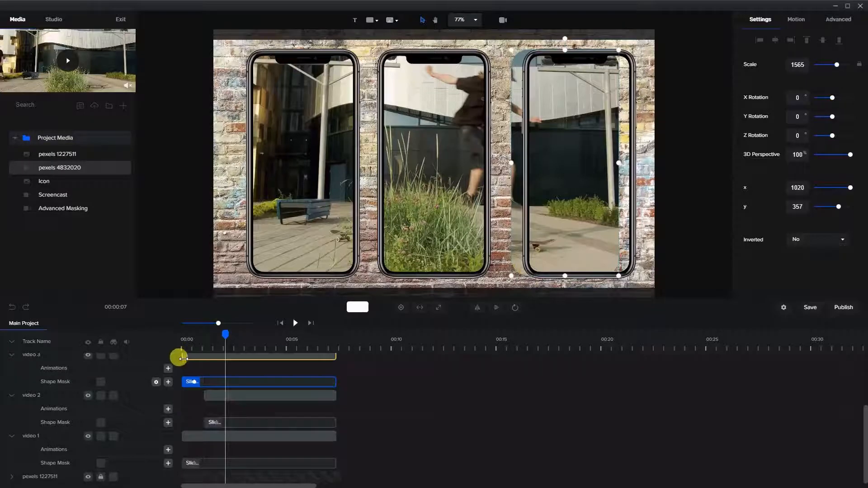
drag(183, 358, 167, 343)
click(223, 360)
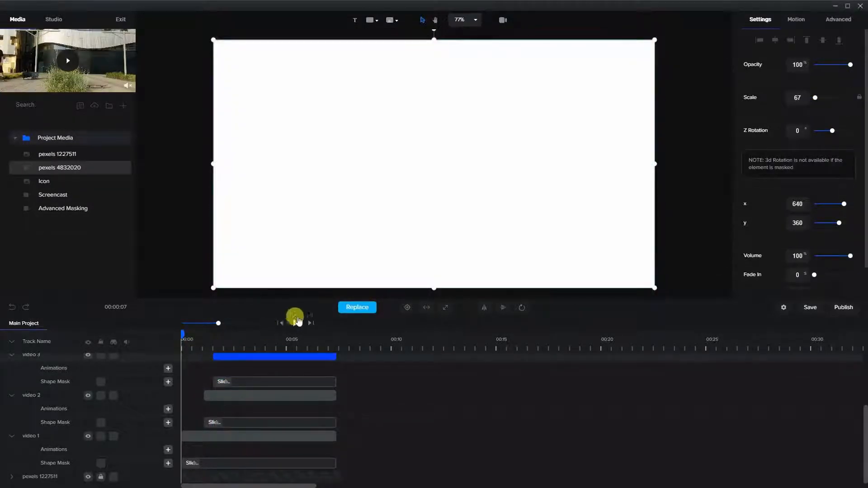
Play back the whole scene from the beginning to check the three phone entrances, leaving the playhead at about 4 seconds.
click(295, 323)
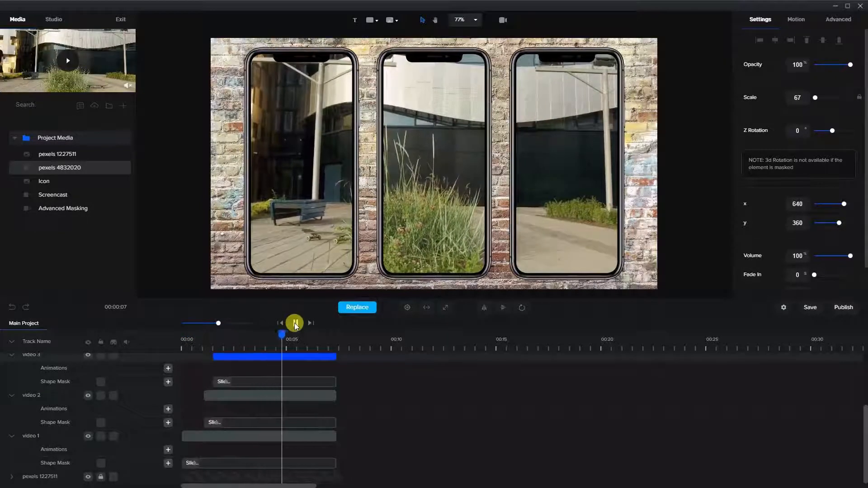
click(294, 324)
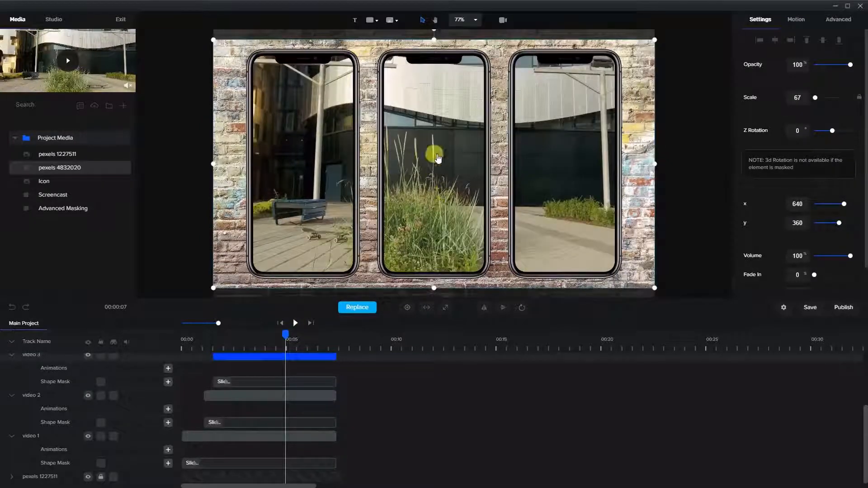
scroll(266, 389, up, 2)
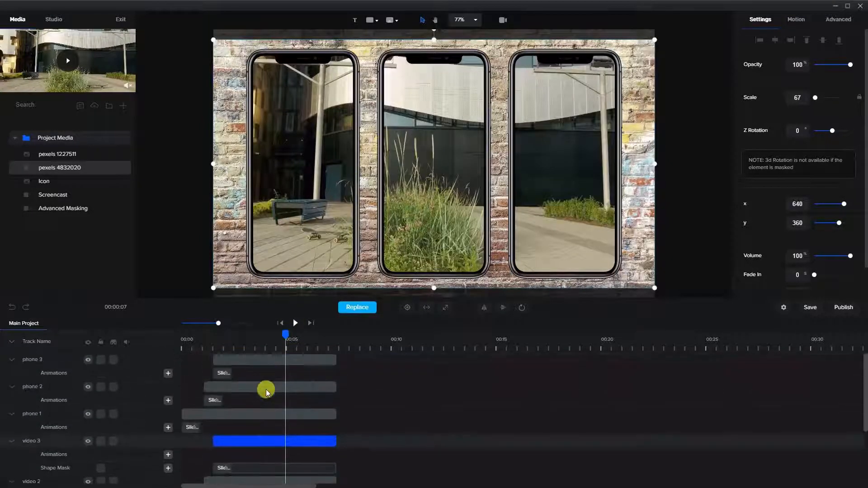
click(281, 323)
click(295, 323)
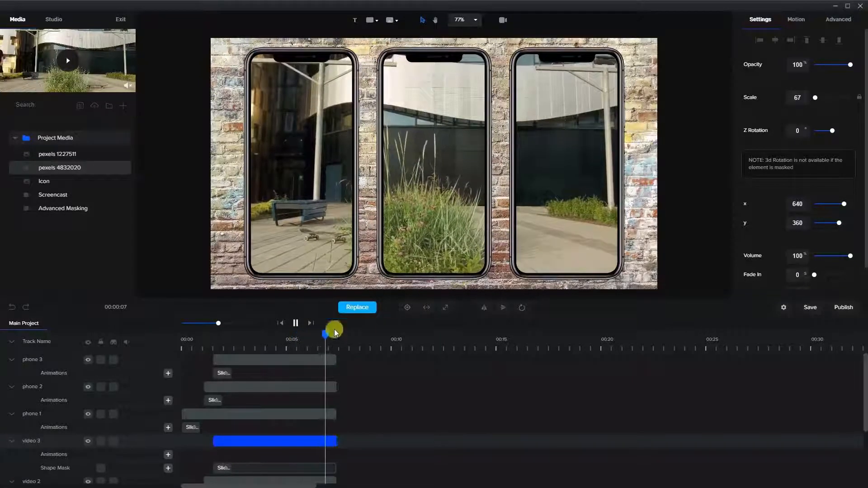
drag(338, 335, 263, 336)
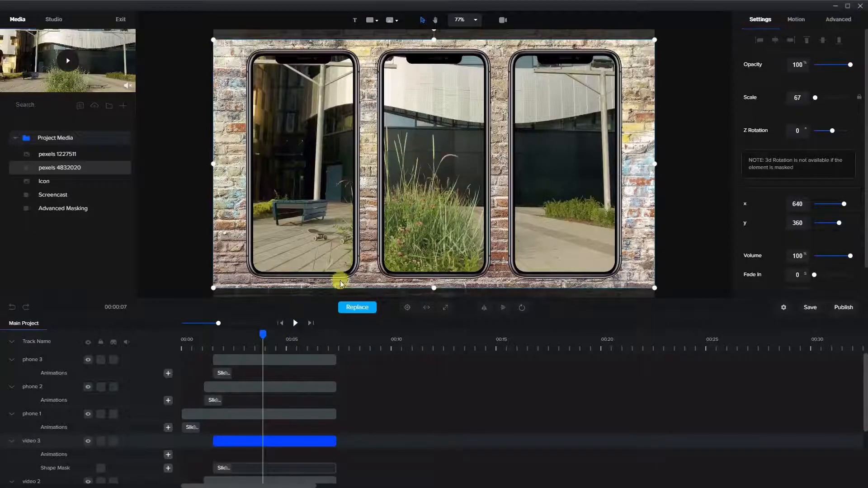
Add a shadow to the phone 1 frame with blur 30, X offset 10 and Y offset 10.
click(359, 205)
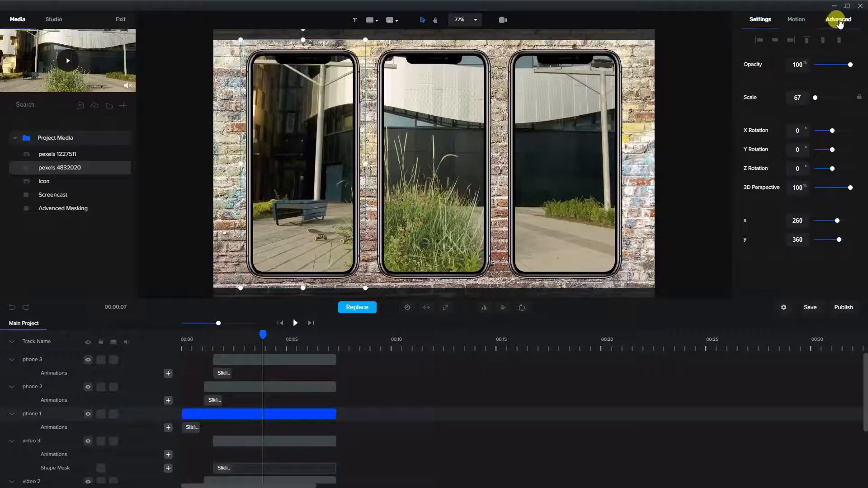
click(839, 20)
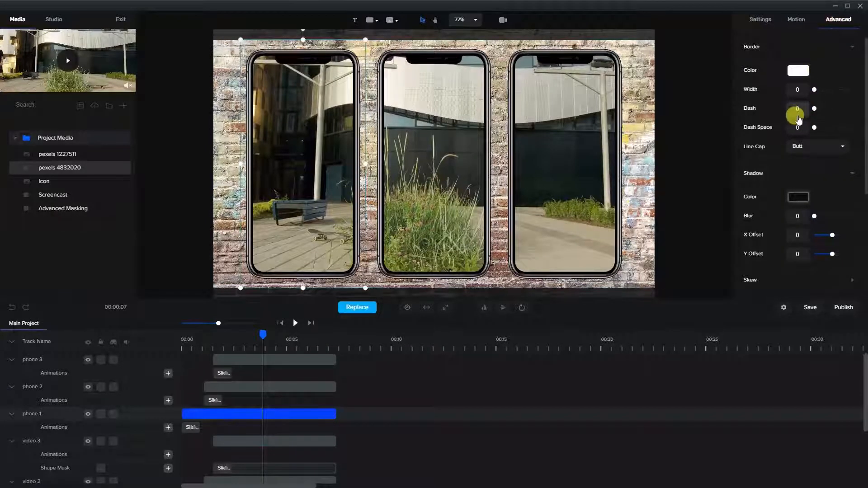
click(851, 48)
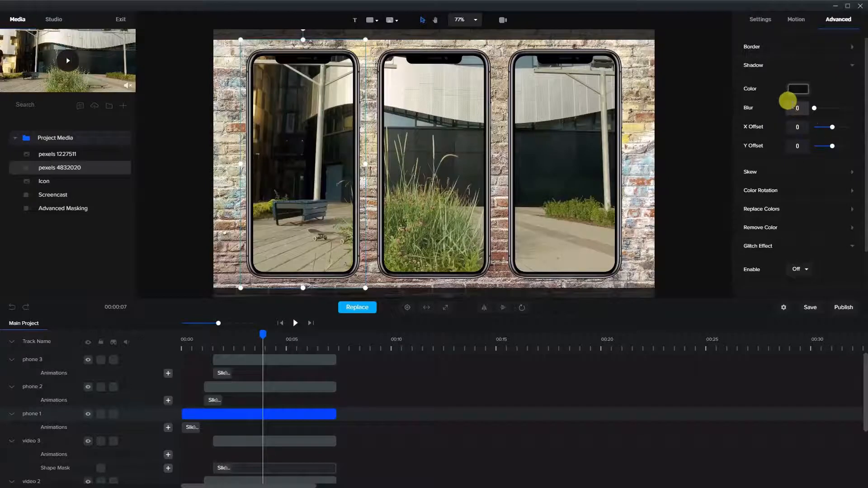
text(3)
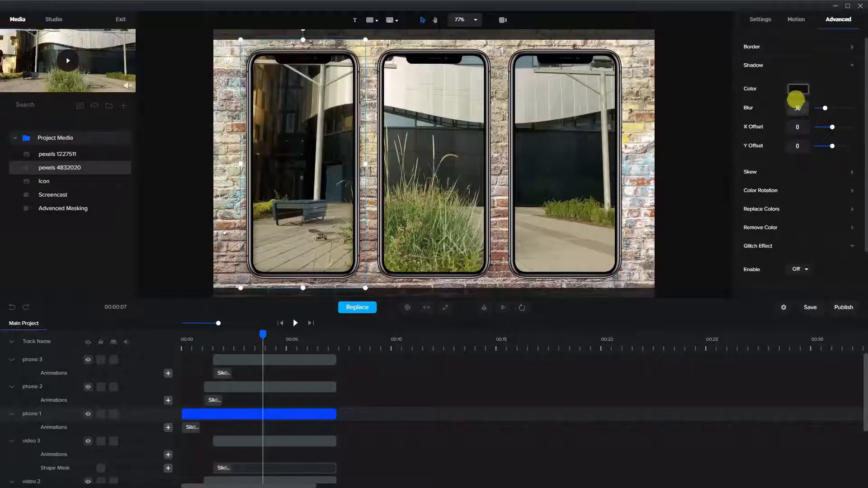
text(1)
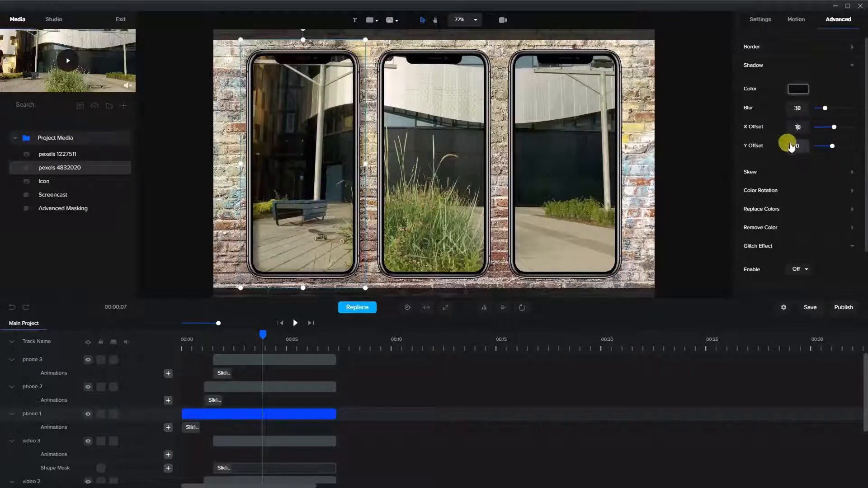
click(788, 145)
text(1)
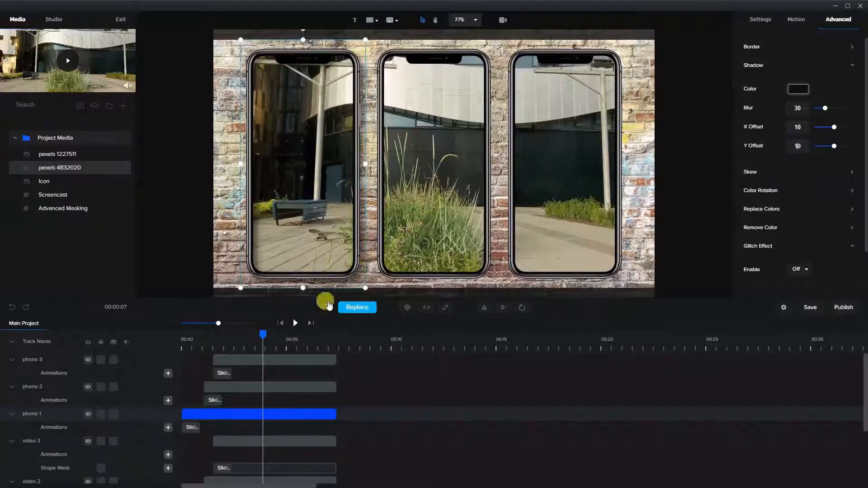
Give the phone 2 frame a shadow with blur 30, X offset 10 and Y offset 10.
click(270, 388)
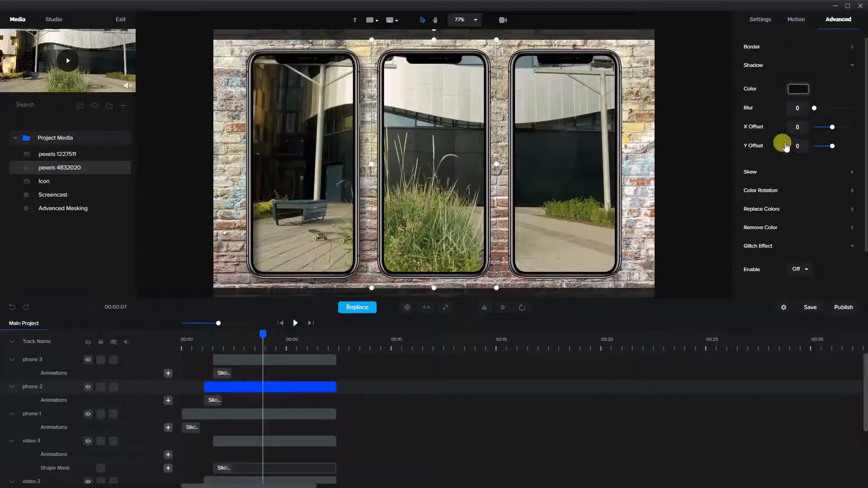
text(3)
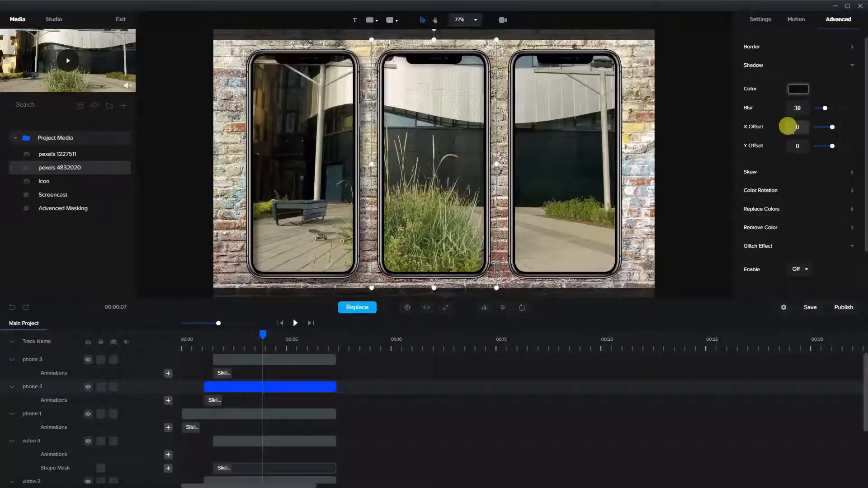
click(787, 127)
text(1)
text(1)
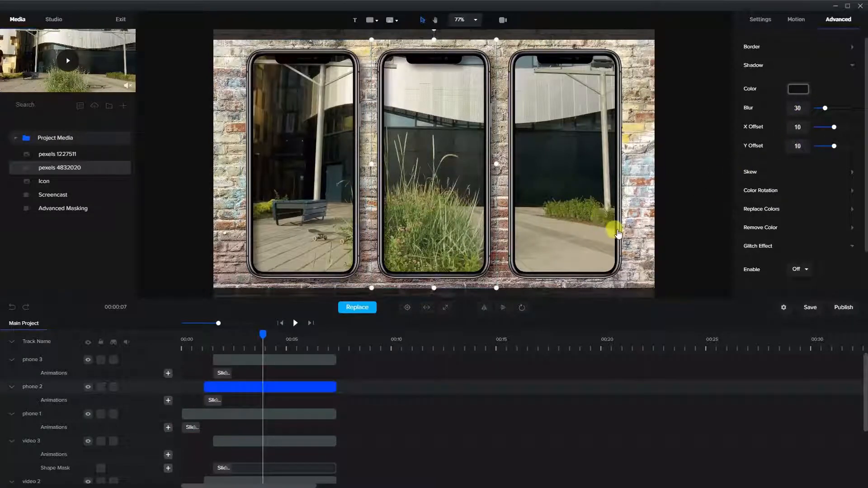
Give the phone 3 frame a shadow with blur 30, X offset 10 and Y offset 10.
click(617, 233)
text(3)
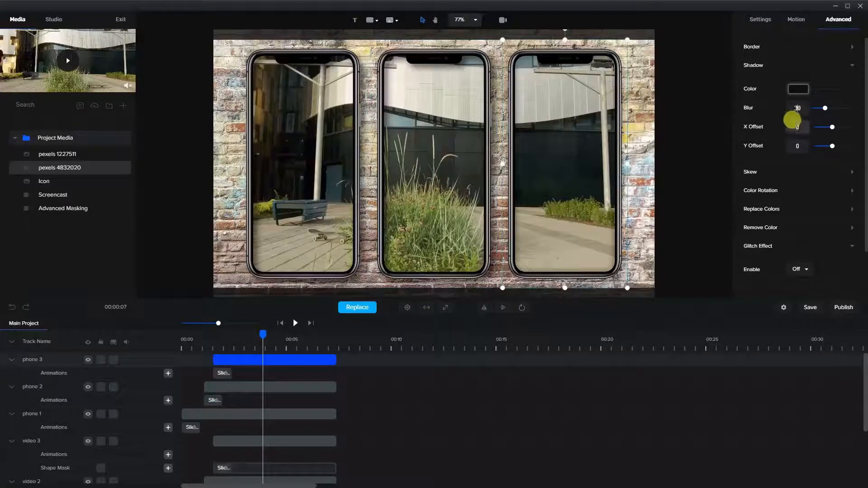
text(1)
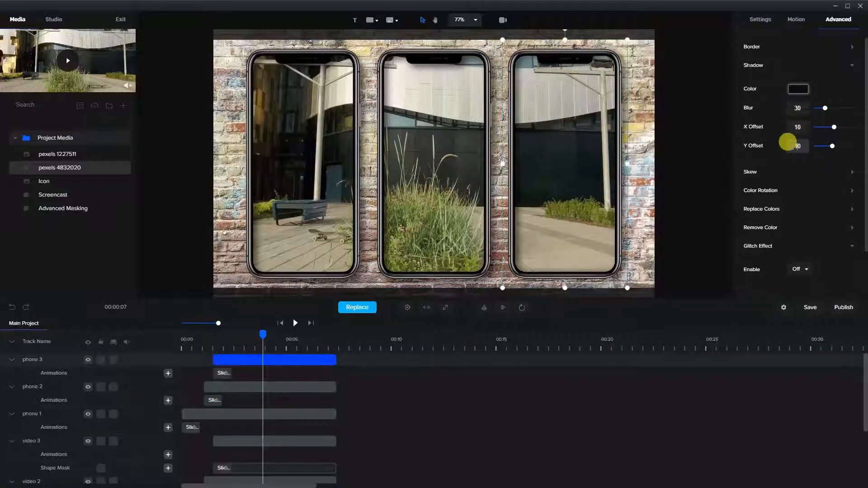
text(1)
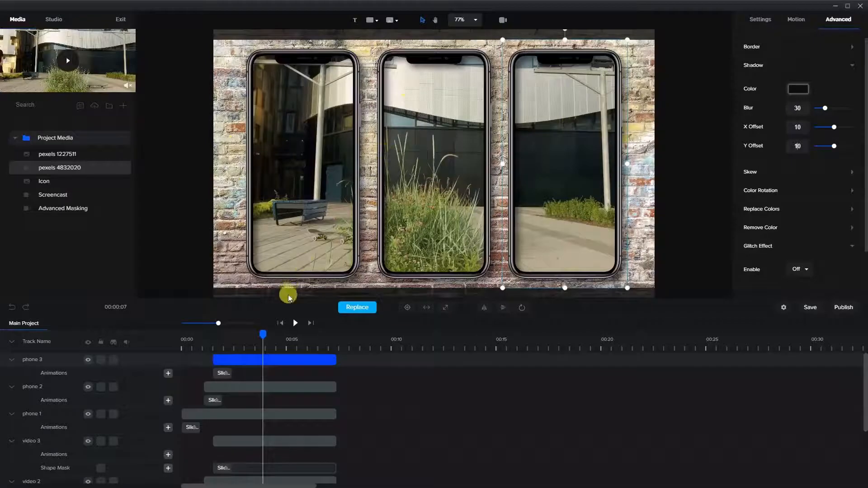
Play back the scene from the beginning to review the phone entrances with their shadows.
click(283, 324)
click(295, 323)
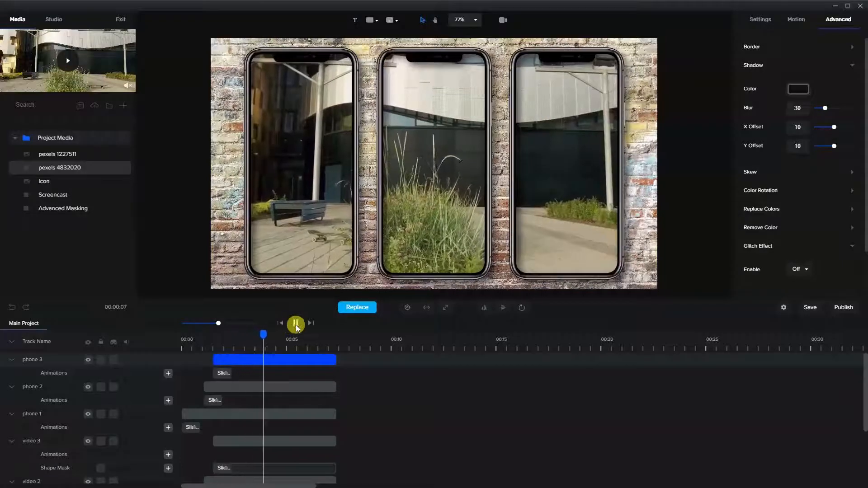
click(296, 324)
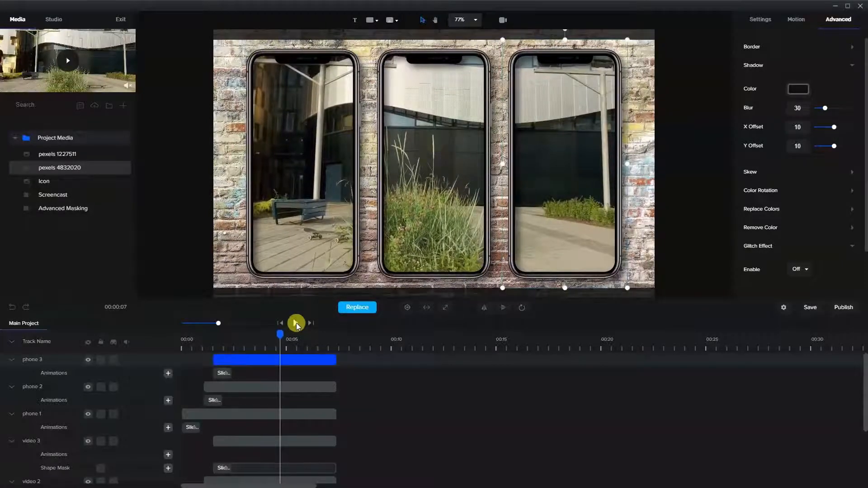
Add the Paul 3D character to the canvas at about 9 seconds, past the end of the phone scene.
click(457, 401)
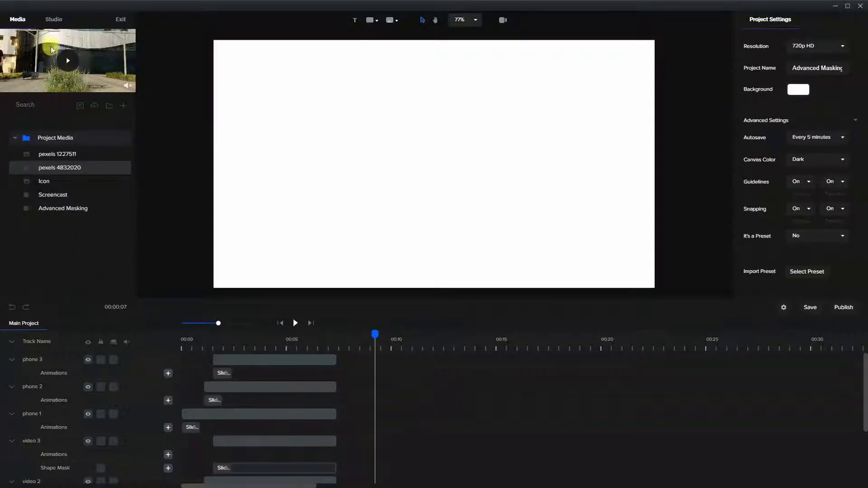
click(52, 21)
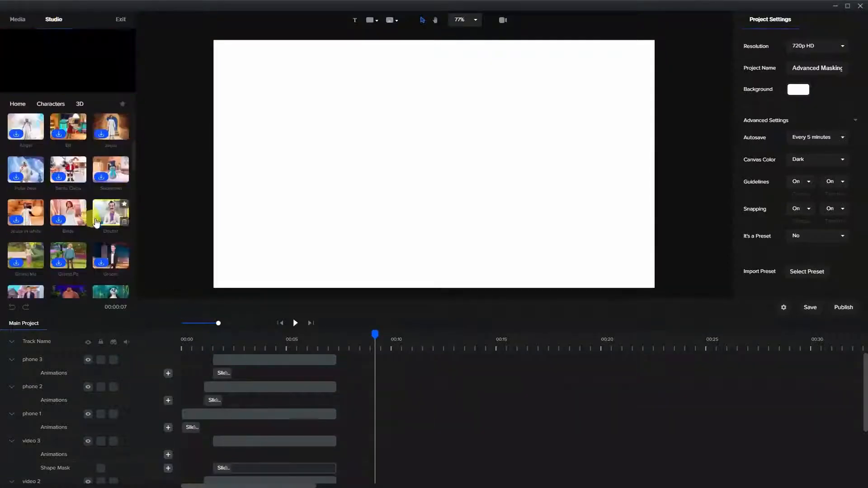
scroll(97, 213, down, 1)
click(97, 221)
scroll(97, 222, down, 5)
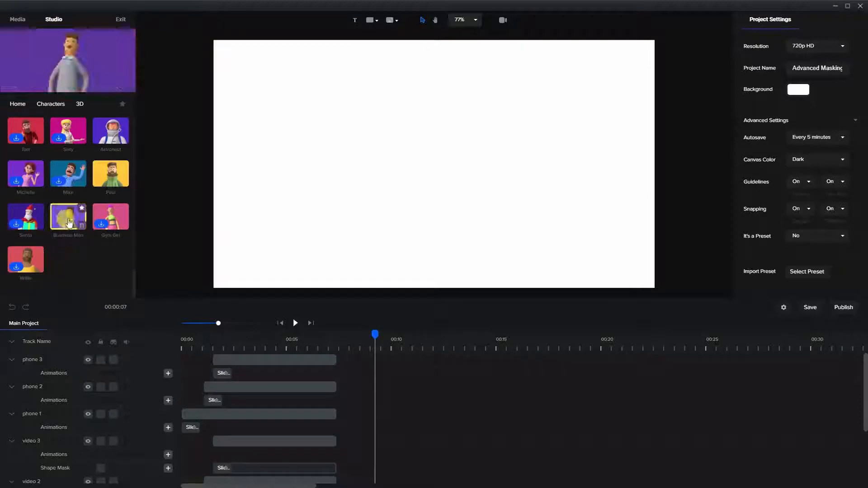
drag(108, 180, 408, 189)
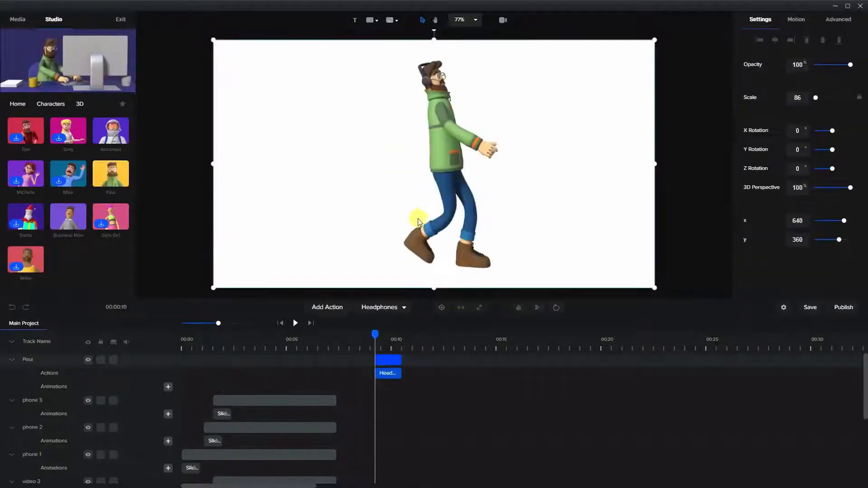
Change the Paul character's action to Working On Computer Back.
click(382, 306)
scroll(384, 278, down, 1)
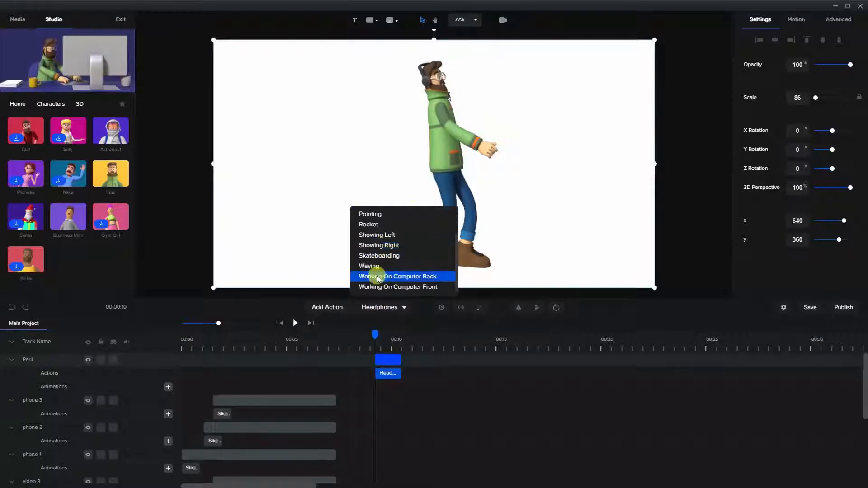
click(393, 276)
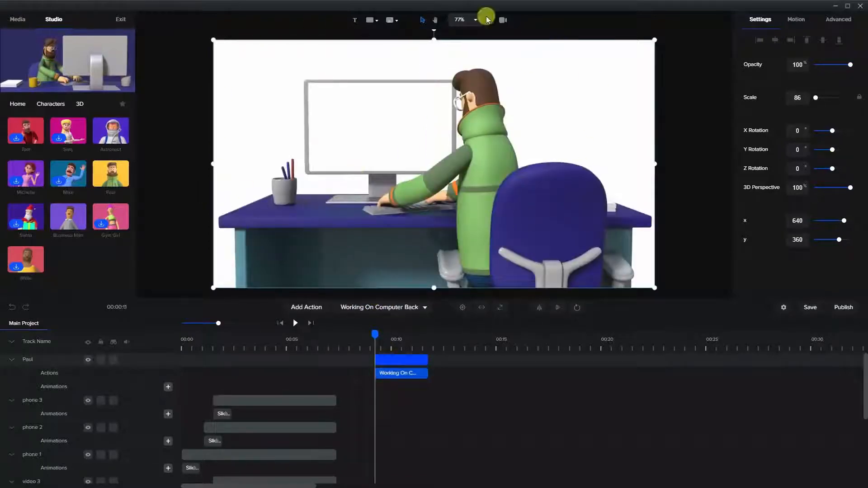
Add the Brick Office 3D background to the canvas at about 9 seconds.
click(264, 157)
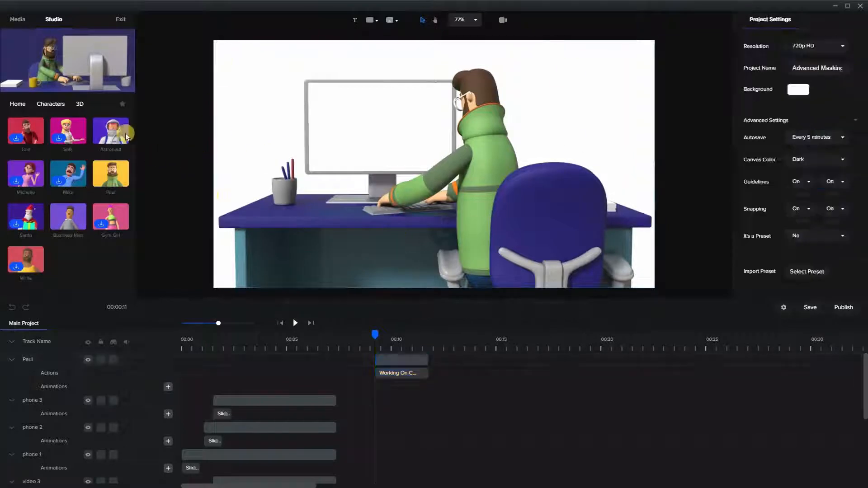
click(20, 104)
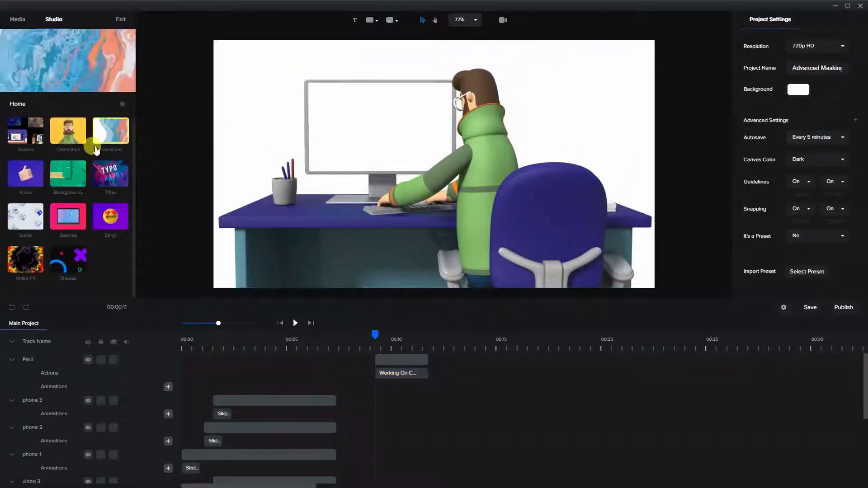
click(75, 170)
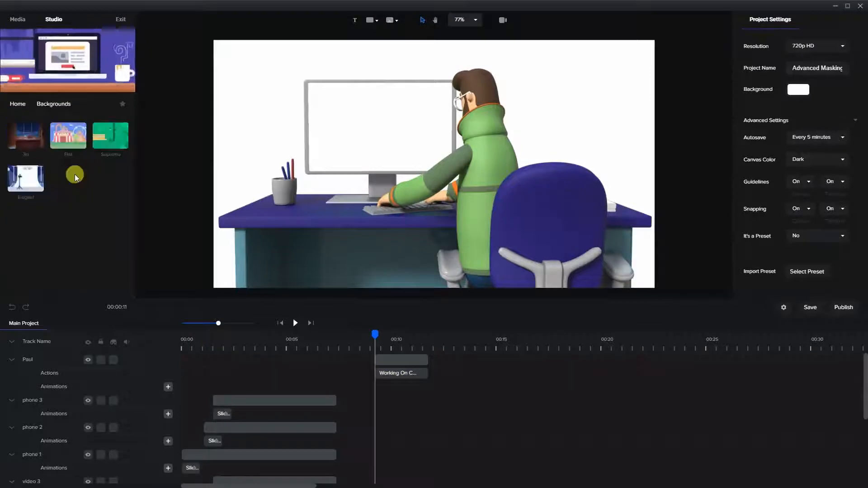
click(25, 135)
scroll(86, 221, down, 10)
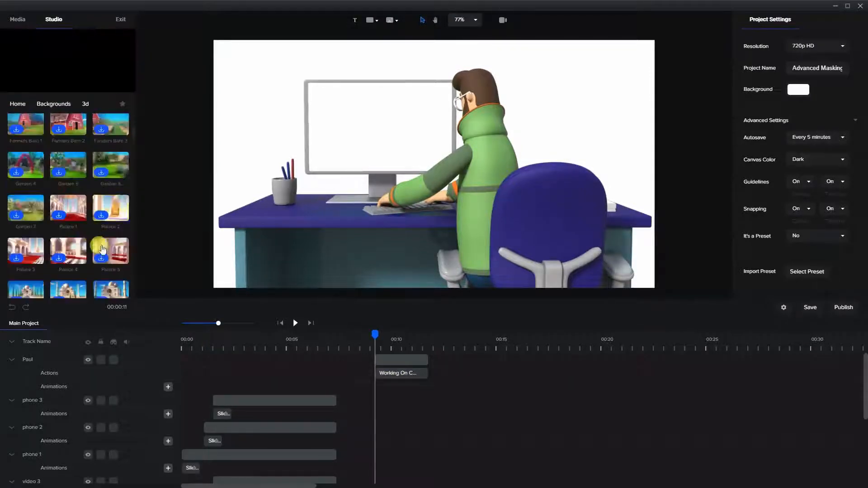
scroll(108, 250, down, 10)
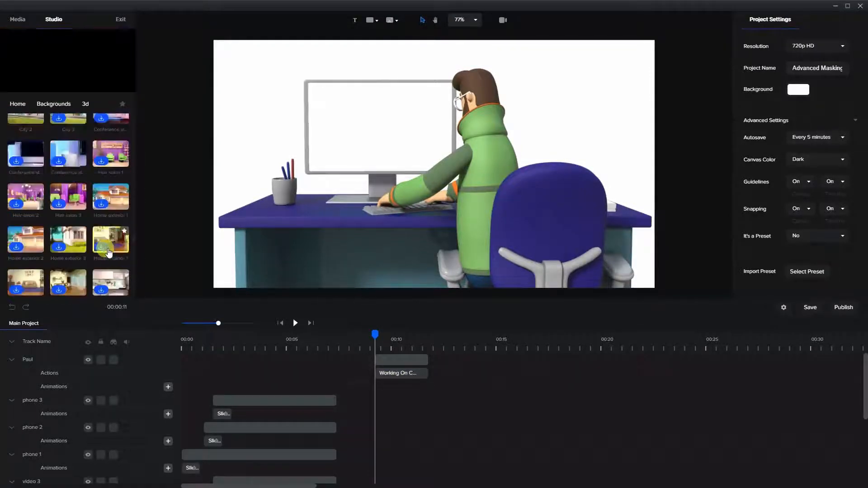
scroll(108, 248, down, 5)
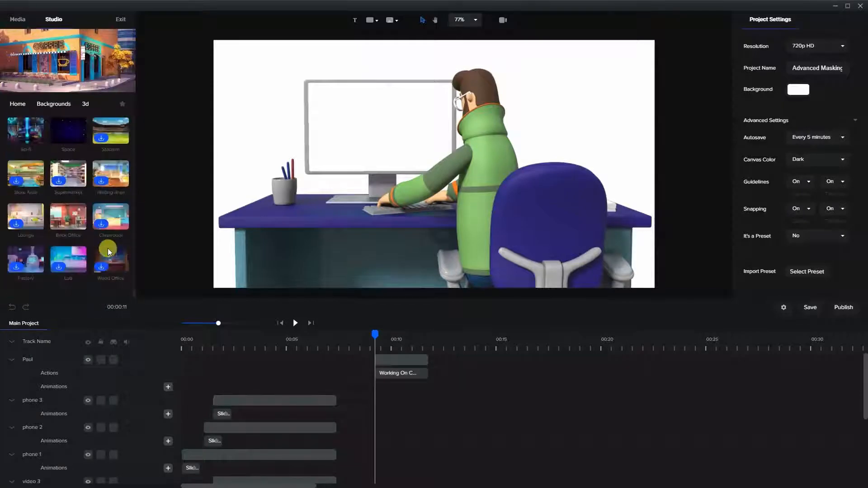
drag(68, 217, 455, 156)
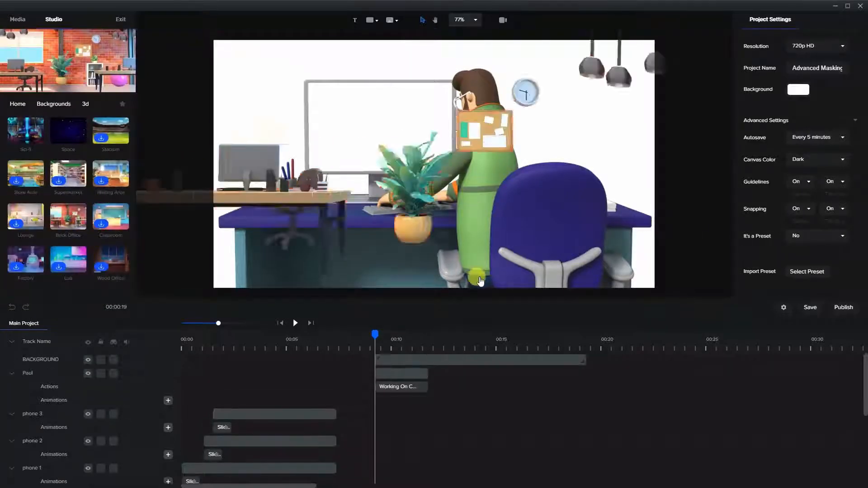
Move the Paul track above the BACKGROUND track so the character sits in front of the office.
click(433, 358)
click(476, 158)
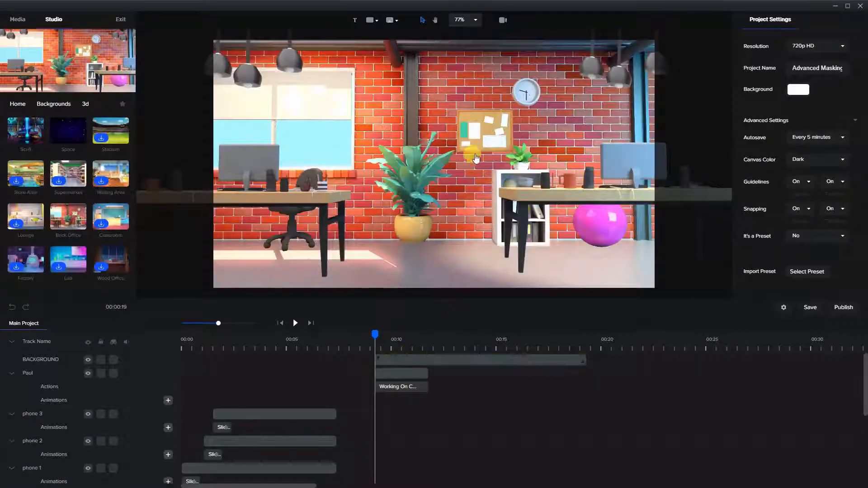
click(413, 358)
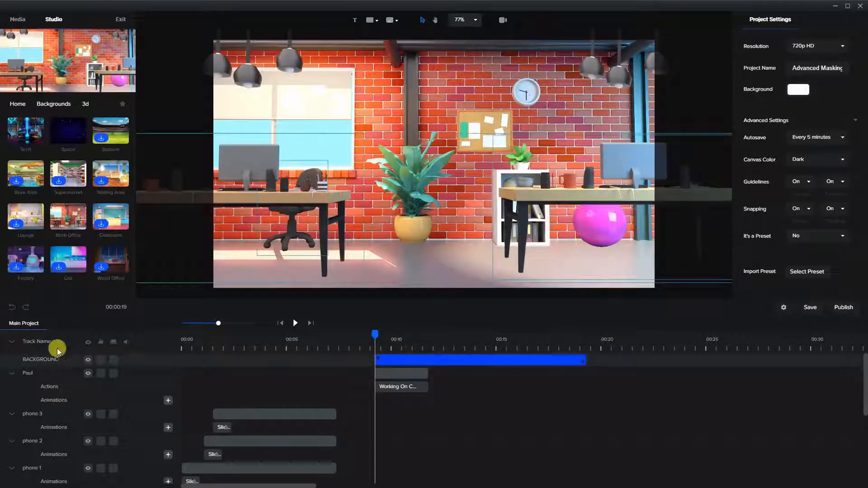
drag(30, 377, 37, 360)
click(416, 359)
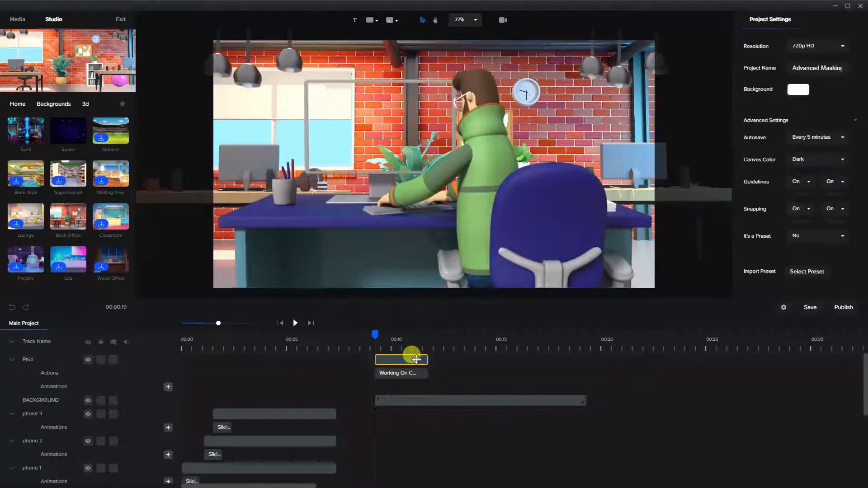
click(417, 359)
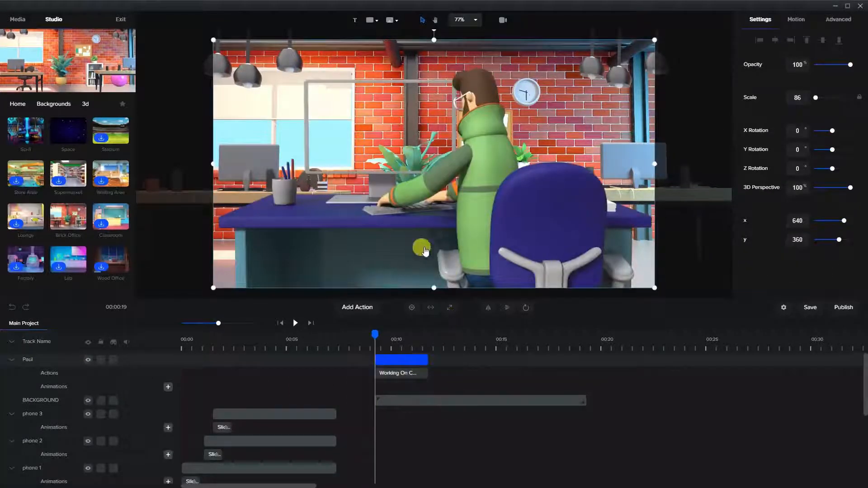
click(184, 270)
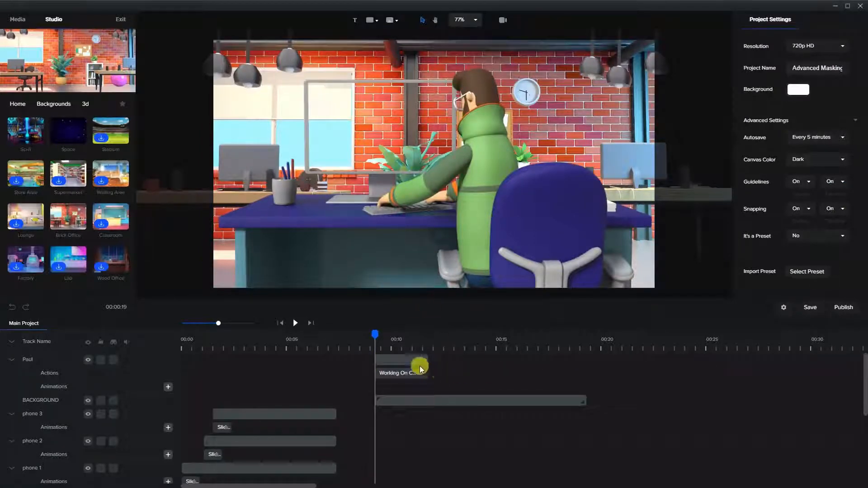
Duplicate the Paul clip three times and line the copies up end to end across the background's duration.
drag(375, 333, 405, 348)
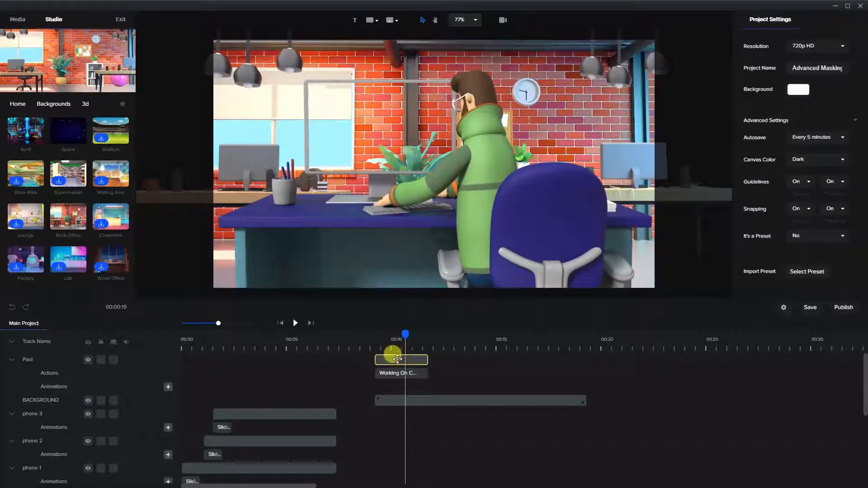
click(393, 358)
right_click(398, 360)
click(421, 367)
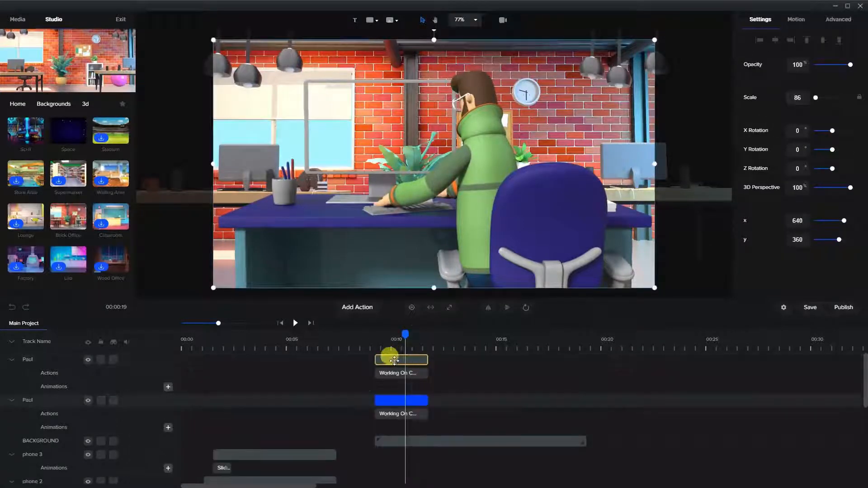
drag(389, 359, 562, 364)
right_click(460, 360)
click(465, 366)
right_click(512, 359)
click(532, 365)
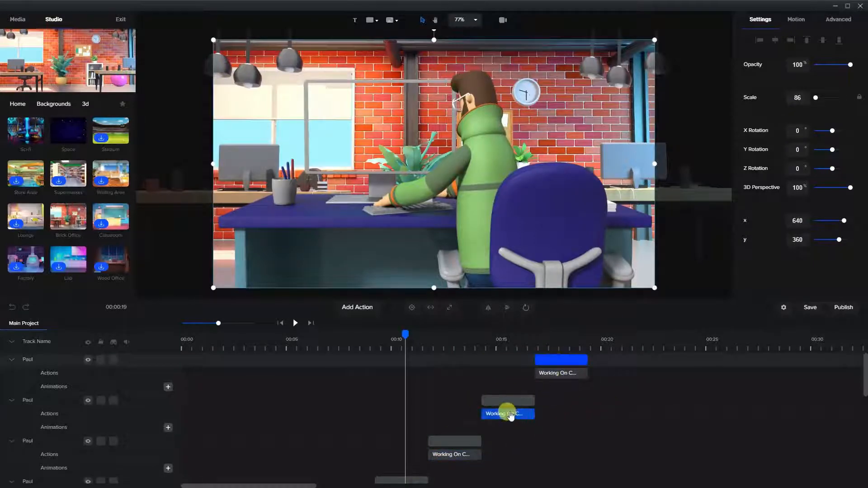
Collapse the timeline tracks and combine the four Paul clips into one group.
click(12, 346)
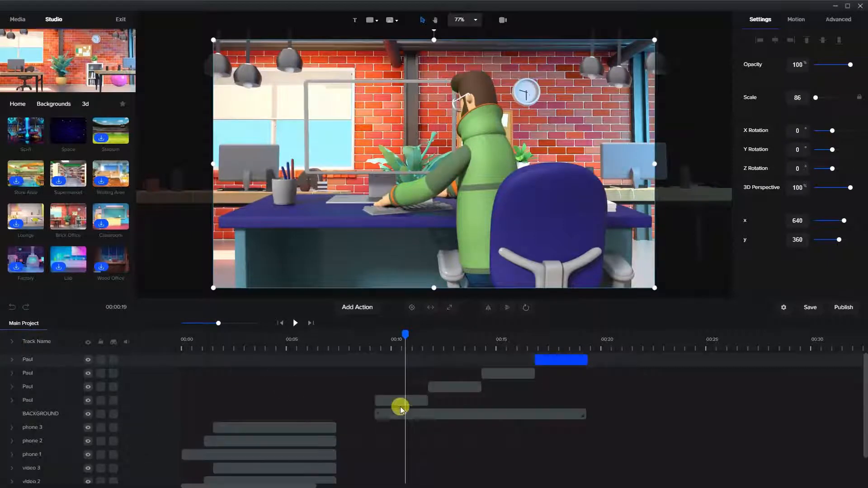
click(397, 400)
shift+click(474, 385)
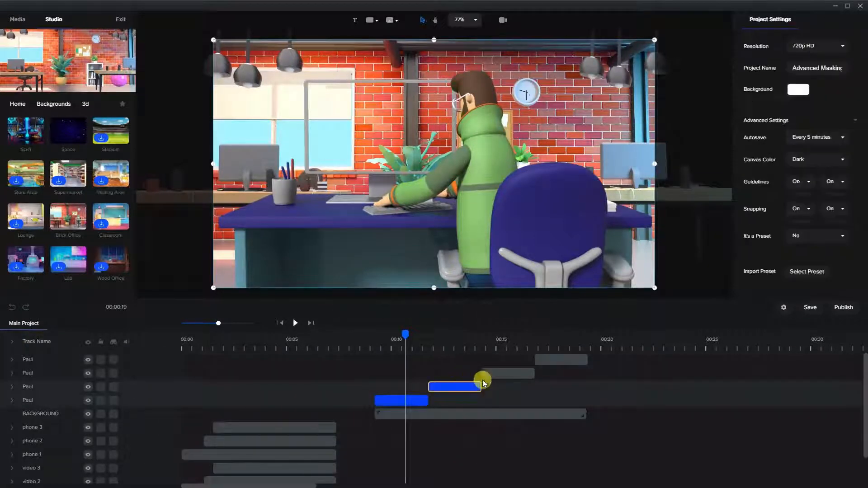
shift+click(493, 373)
shift+click(552, 360)
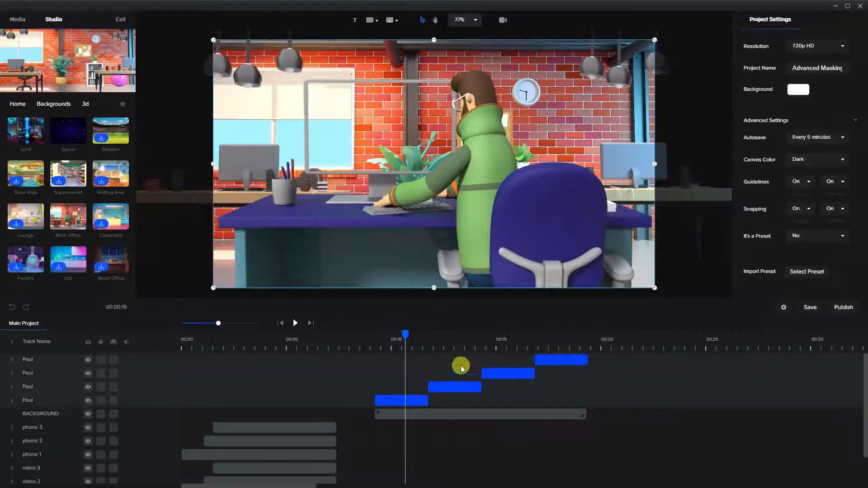
right_click(419, 398)
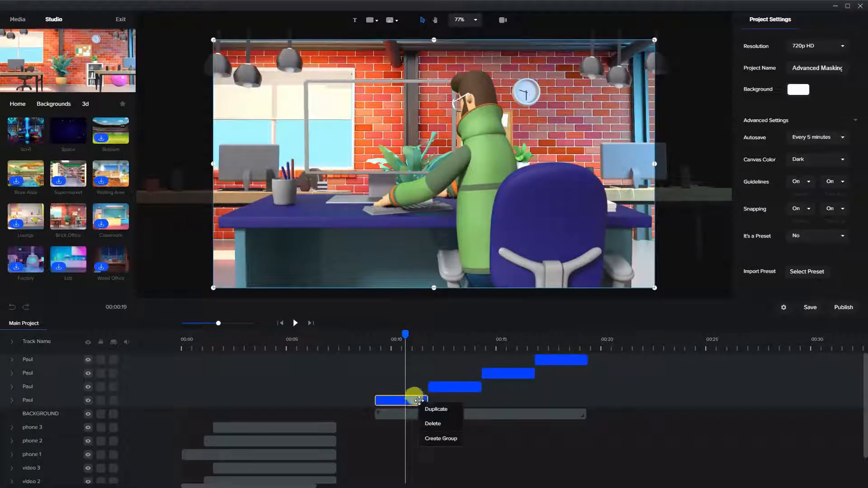
click(445, 437)
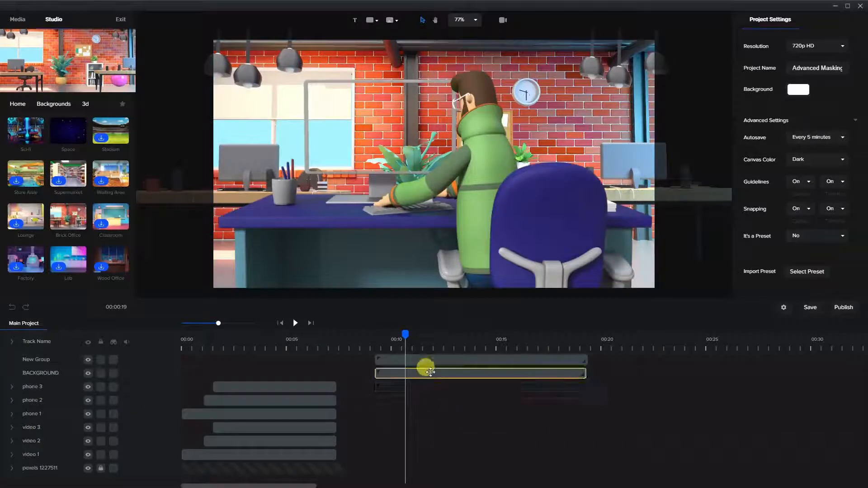
Duplicate the group of Paul clips twice and place the copies end to end after the original.
click(427, 360)
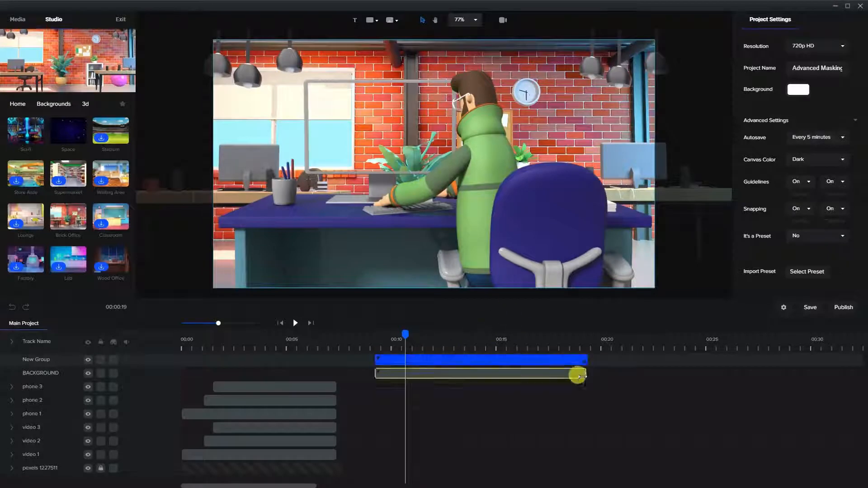
right_click(500, 361)
click(503, 367)
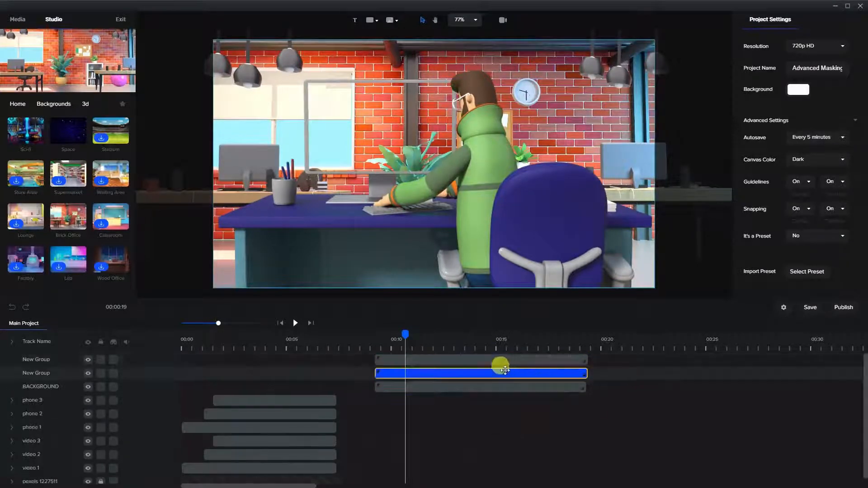
drag(467, 359, 669, 360)
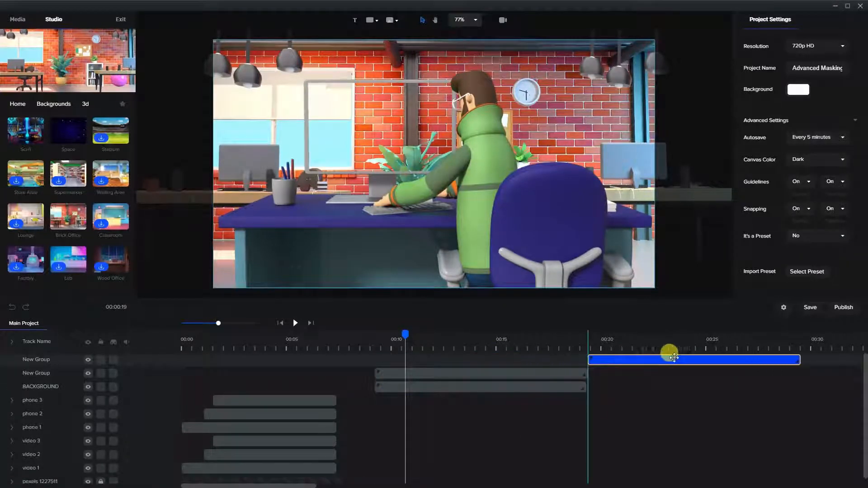
right_click(645, 360)
click(649, 365)
drag(612, 358, 810, 351)
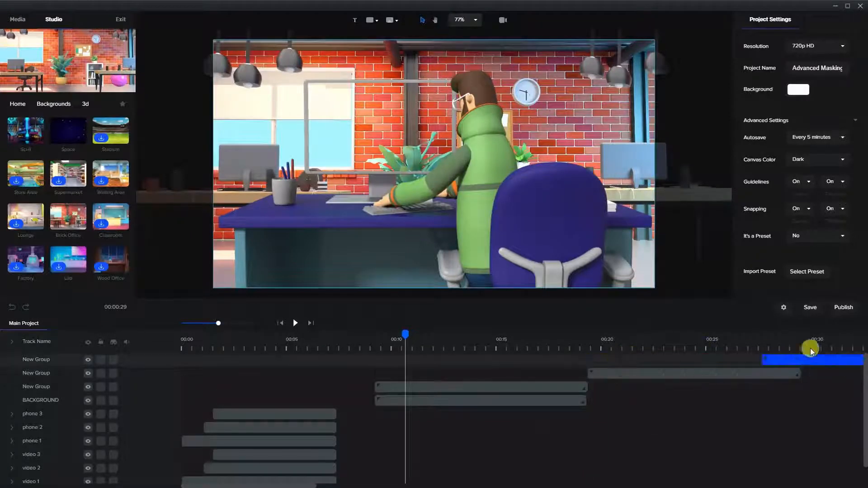
click(734, 372)
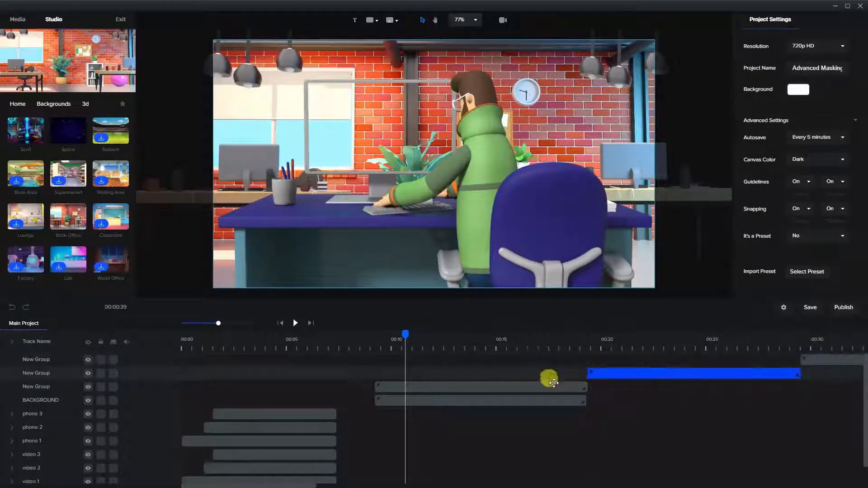
Combine the three consecutive groups of Paul clips into a single group.
click(538, 387)
shift+click(636, 376)
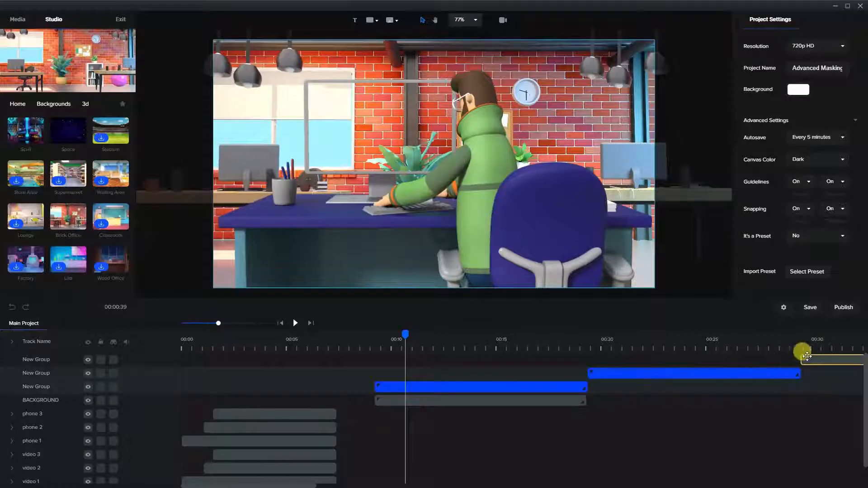
shift+click(815, 357)
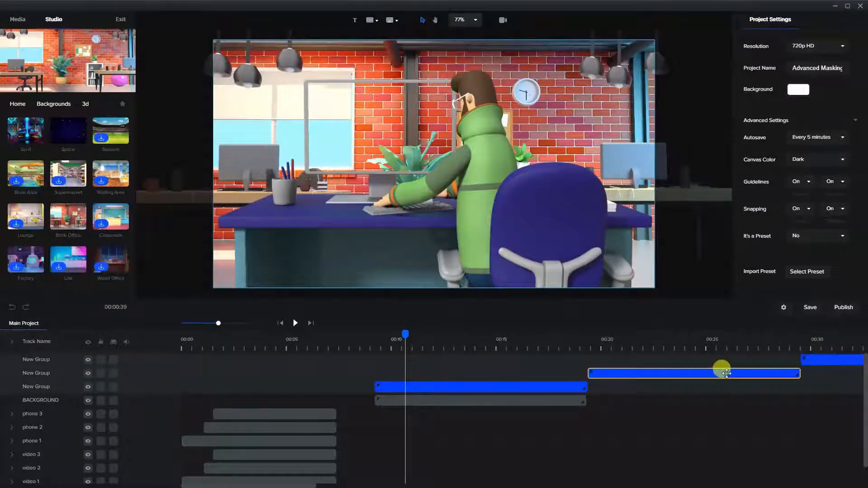
right_click(726, 373)
click(746, 409)
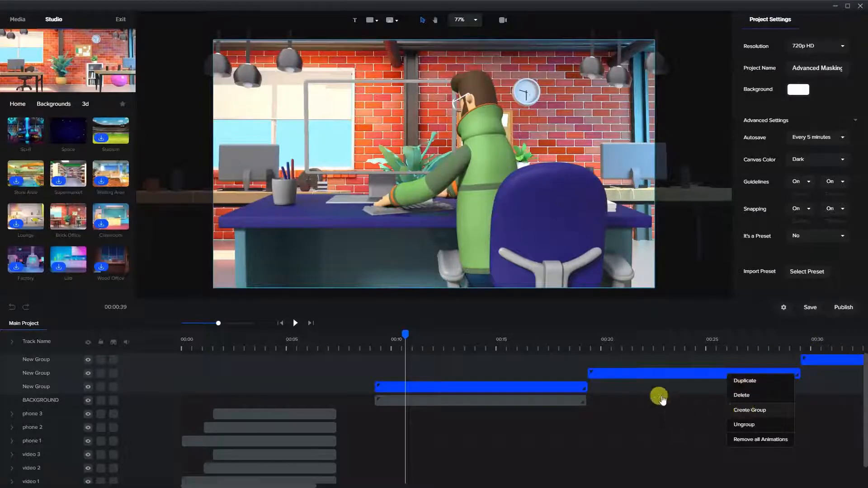
click(446, 356)
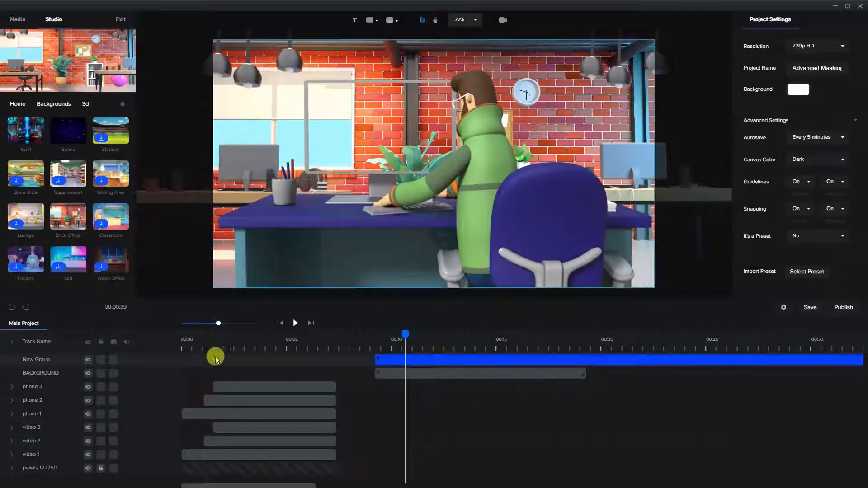
Rename the combined character group as Paul and scrub through it to check the typing action.
click(28, 363)
double_click(25, 357)
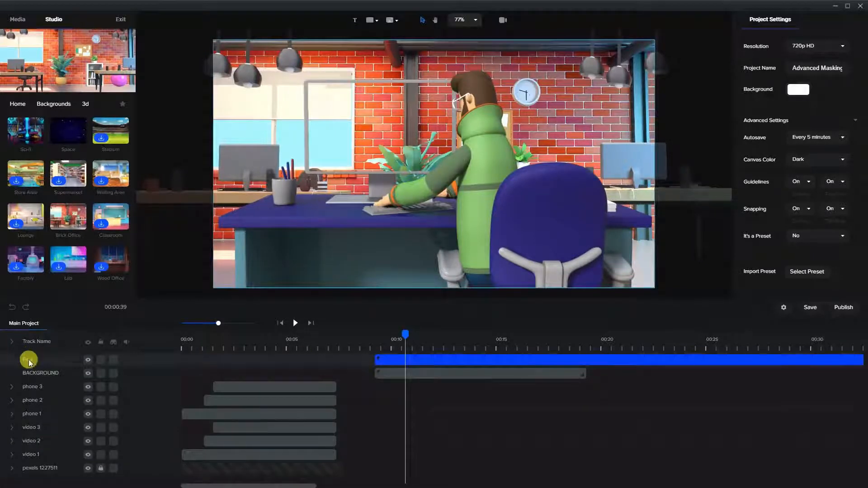
drag(406, 333, 507, 351)
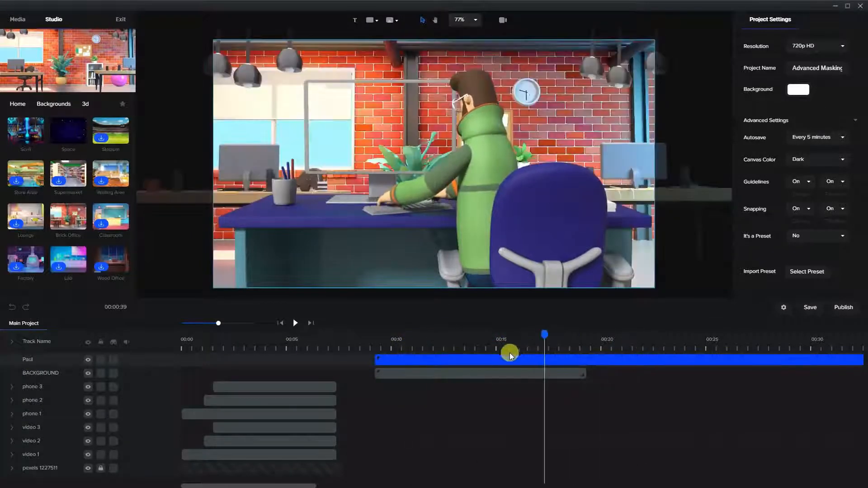
Duplicate the BACKGROUND clip twice and place the copies end to end beneath the Paul group.
click(484, 372)
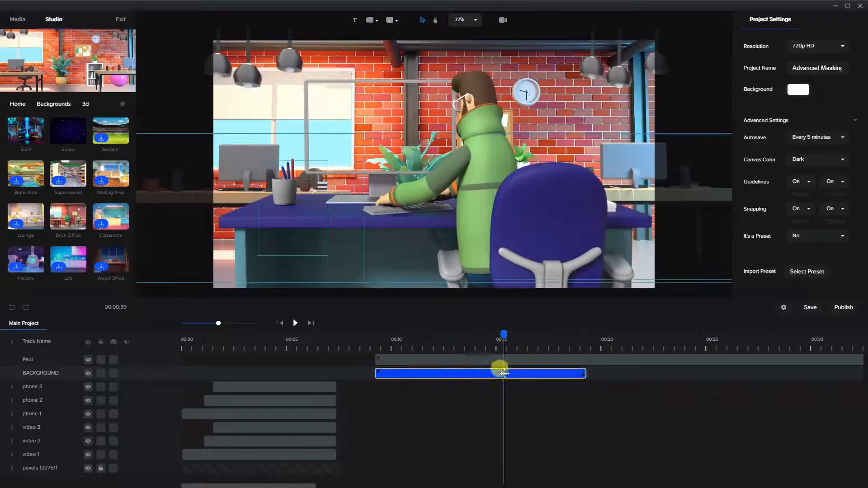
right_click(536, 373)
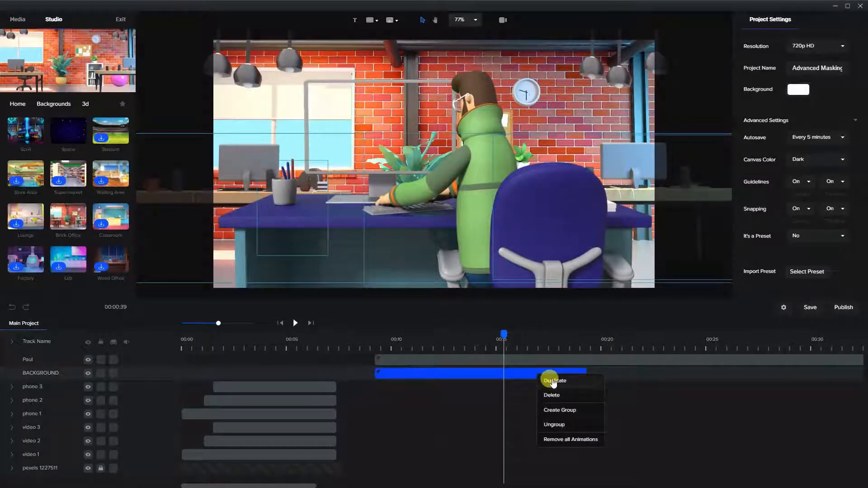
click(552, 382)
drag(430, 368, 833, 380)
right_click(643, 373)
click(659, 382)
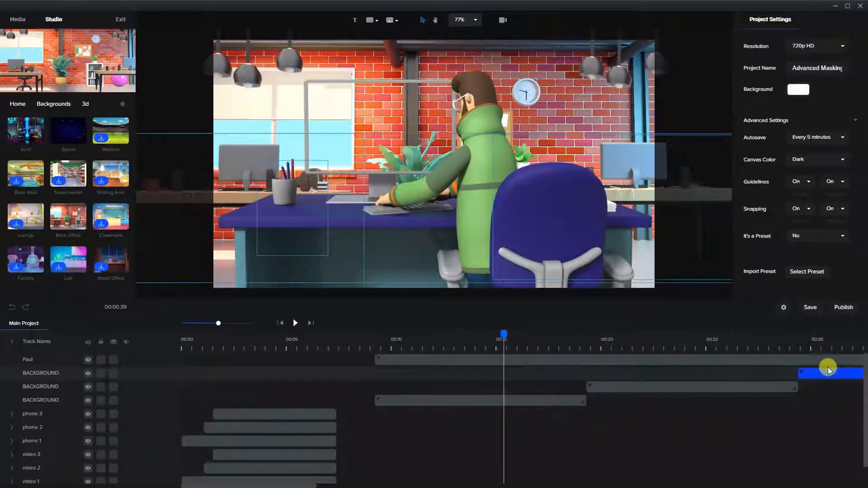
Combine the three consecutive BACKGROUND clips into a single group and rename the group as background.
shift+click(752, 386)
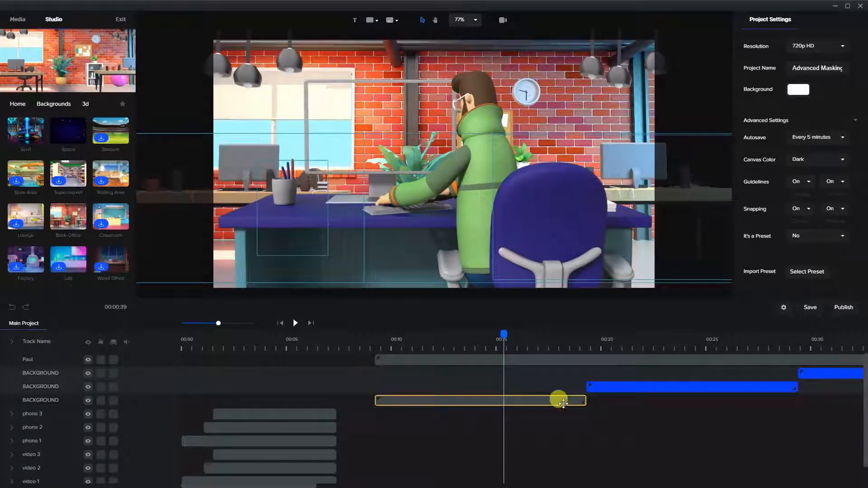
shift+click(560, 403)
right_click(563, 402)
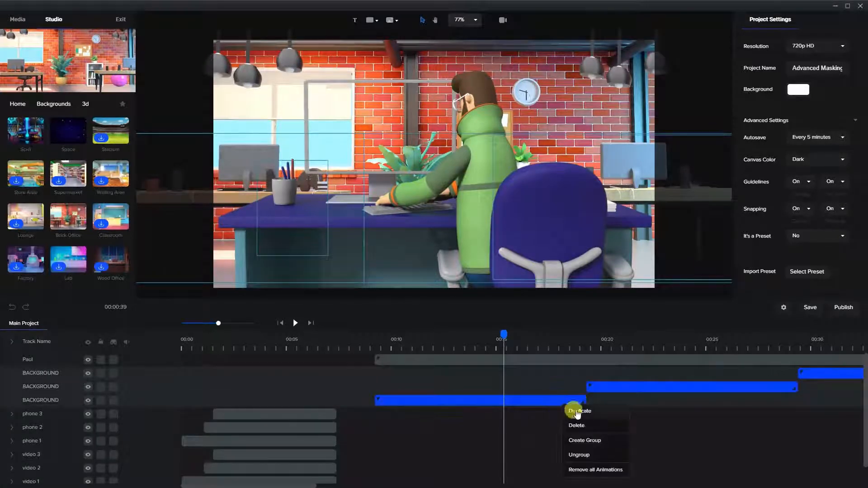
click(584, 440)
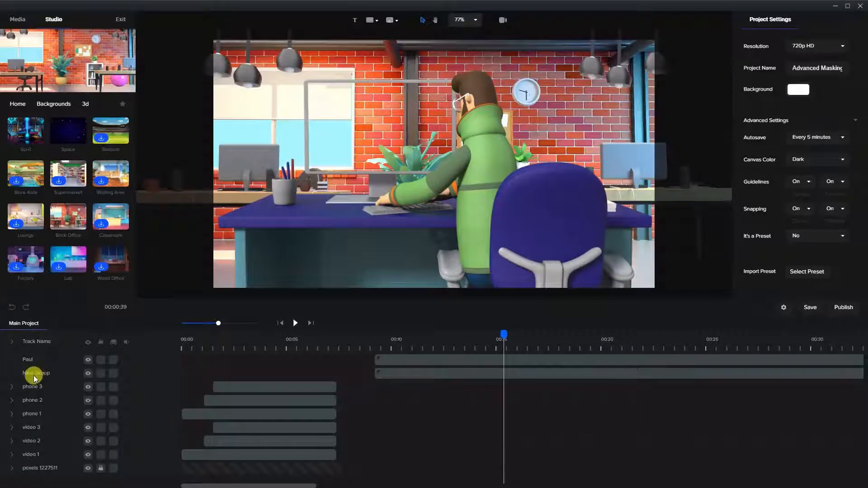
double_click(29, 372)
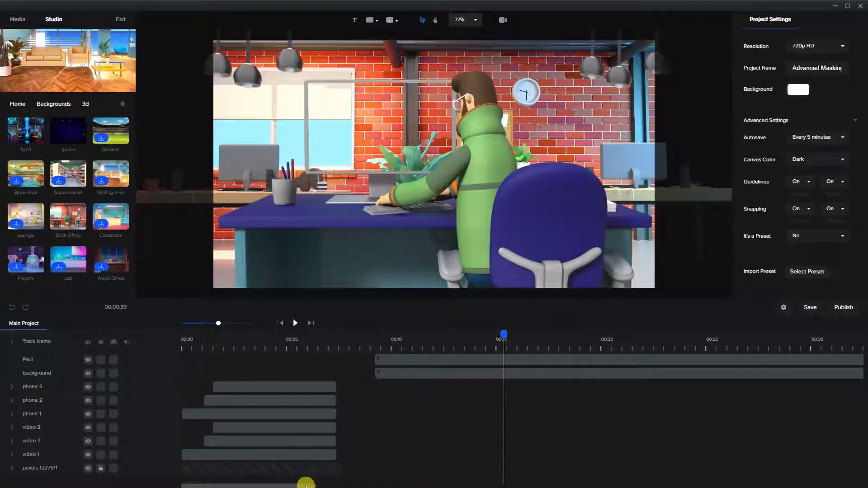
Add a white rectangle near the scene's start and resize it to cover the monitor screen in front of the character.
drag(305, 485, 313, 485)
click(211, 349)
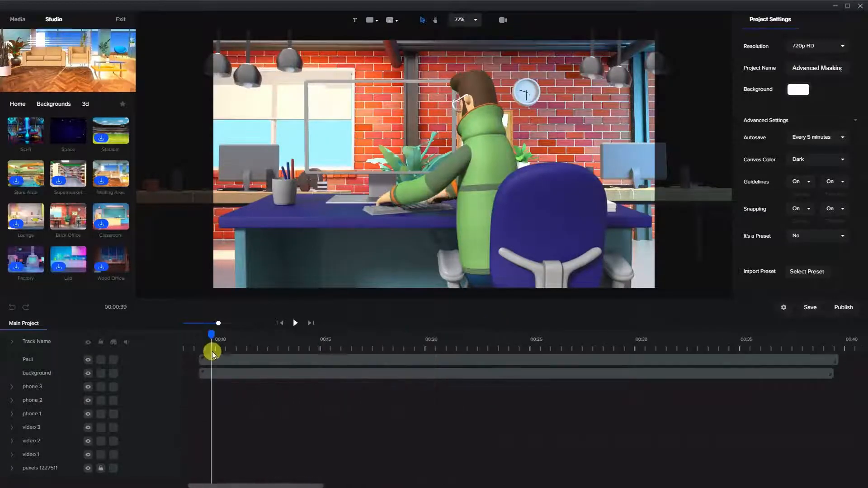
click(370, 21)
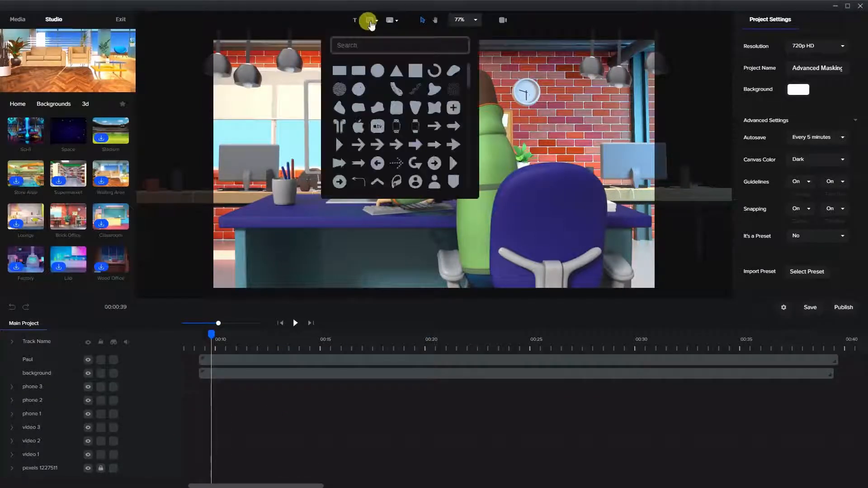
click(337, 71)
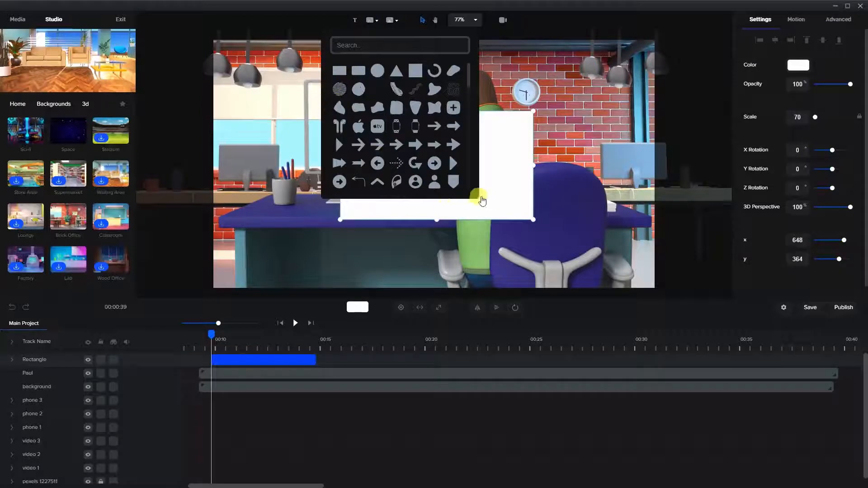
drag(415, 159, 382, 131)
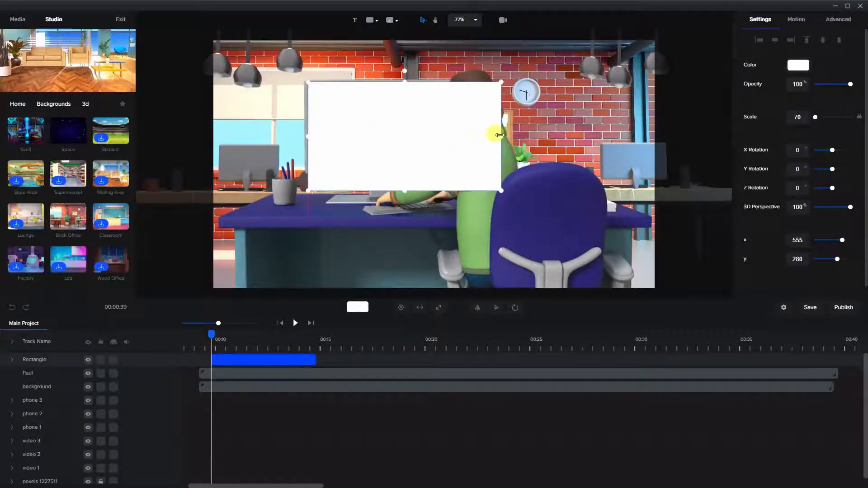
drag(500, 135, 453, 139)
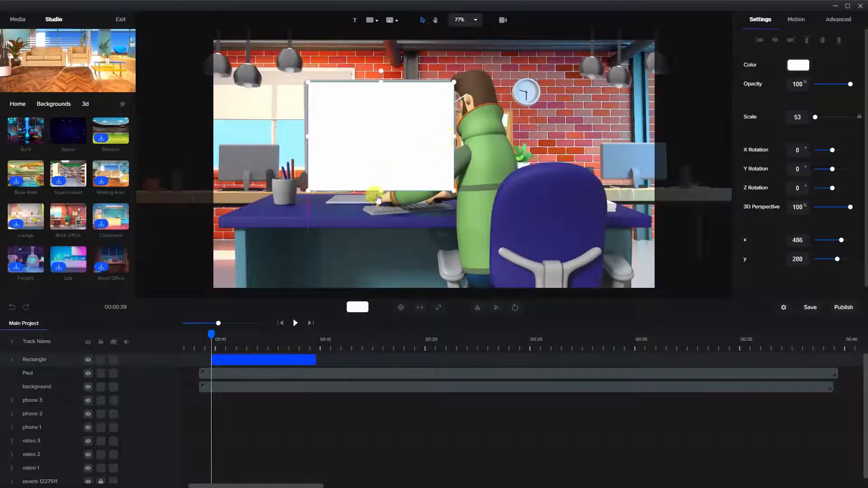
drag(381, 190, 376, 171)
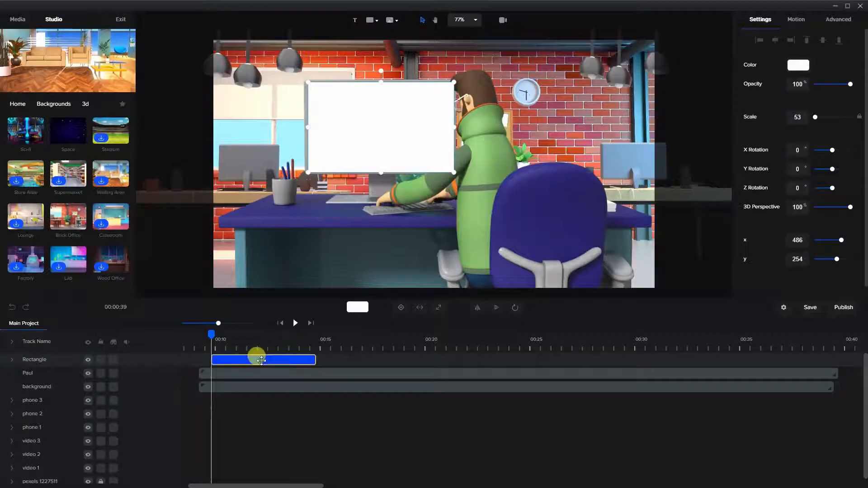
Extend the Rectangle clip to span the full length of the Paul group and place its track beneath Paul.
drag(262, 361, 248, 360)
drag(303, 362, 837, 360)
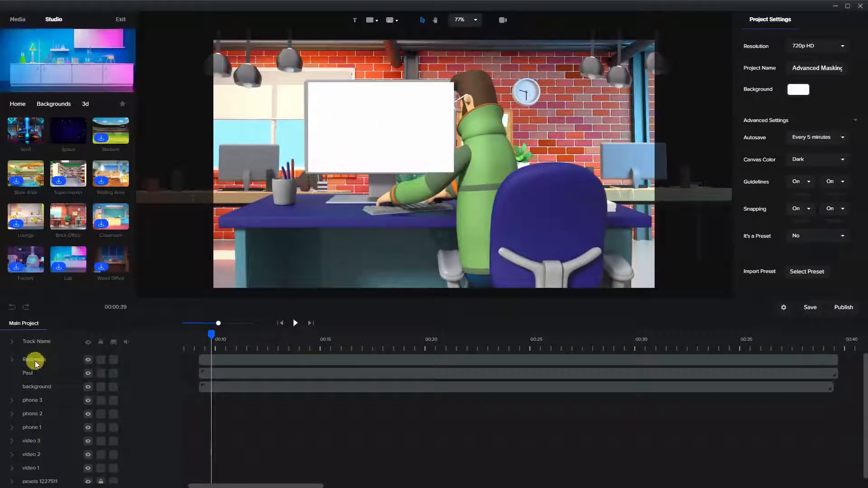
drag(34, 360, 34, 373)
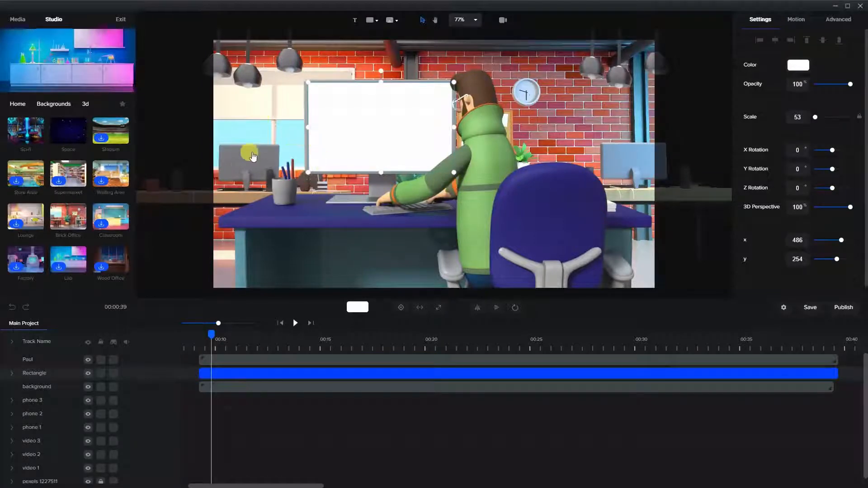
Add the Screencast video from the project media, preview it, and align its start with the Paul group.
click(16, 21)
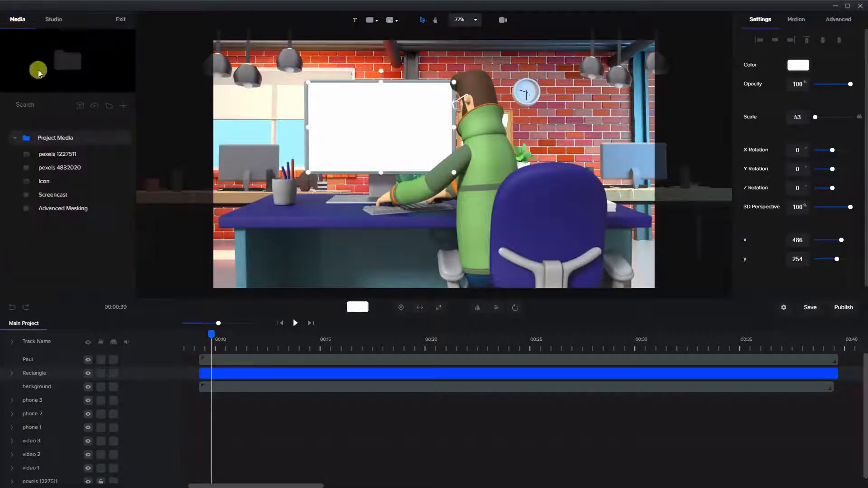
click(53, 197)
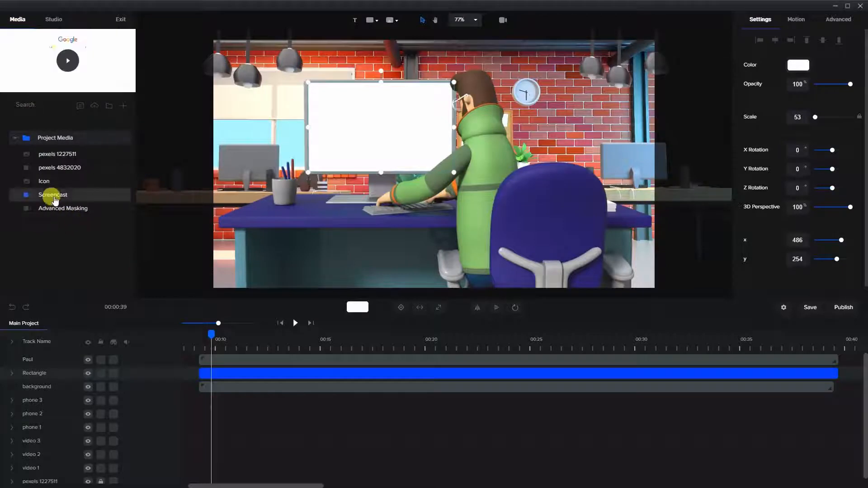
drag(57, 200, 457, 179)
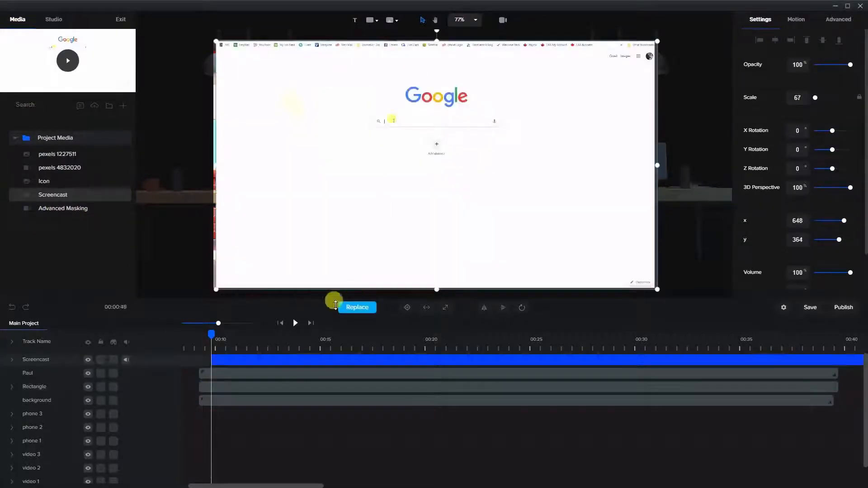
click(295, 323)
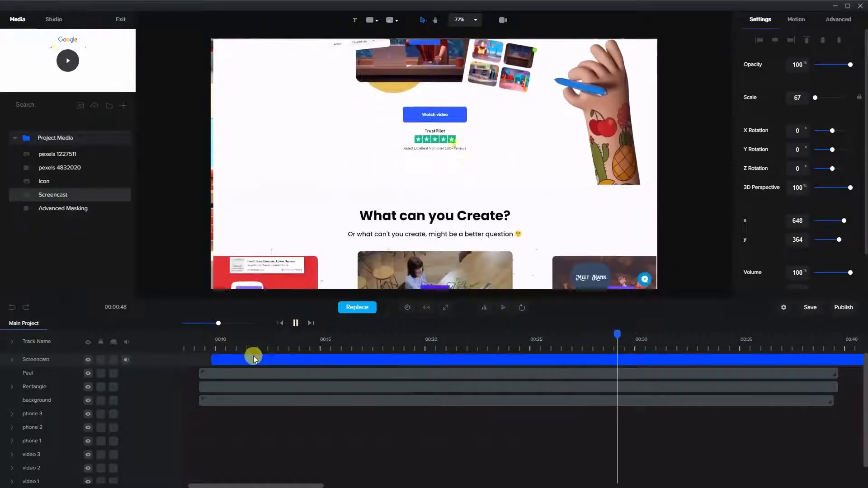
click(295, 322)
click(290, 361)
drag(290, 360, 278, 359)
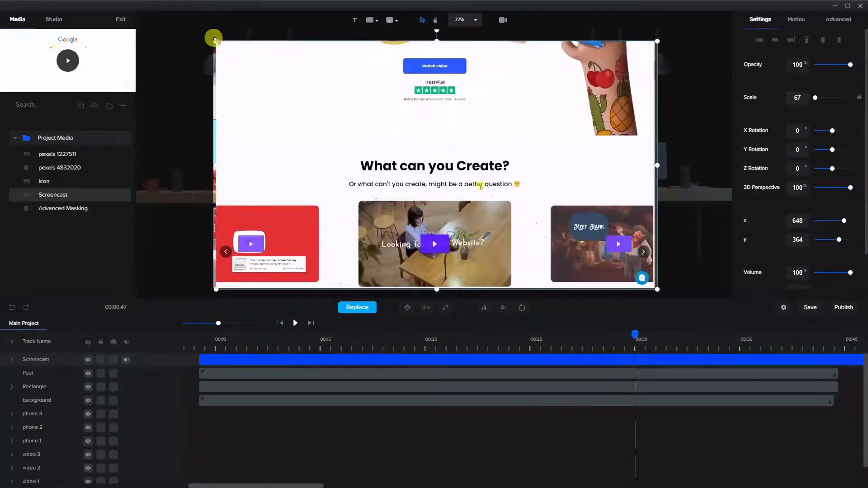
Scale the Screencast down to 28 and position it over the monitor screen at about x 504, y 254.
drag(216, 41, 455, 178)
drag(518, 204, 370, 107)
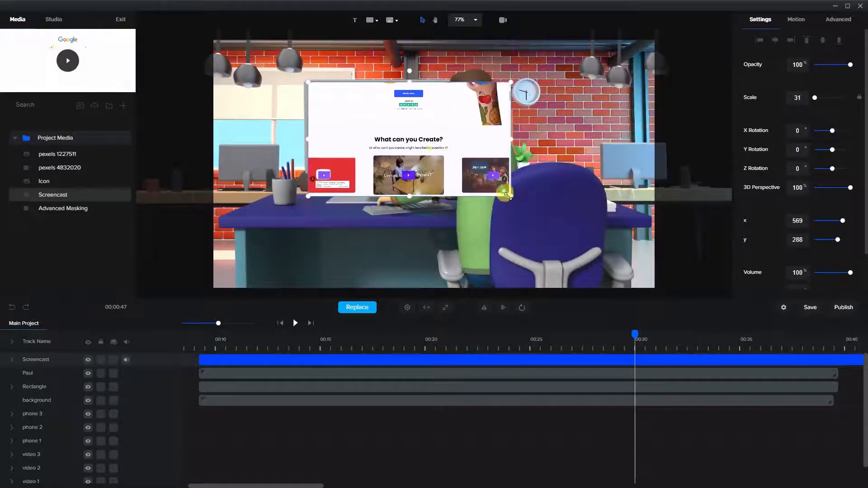
drag(505, 193, 491, 186)
drag(416, 150, 400, 141)
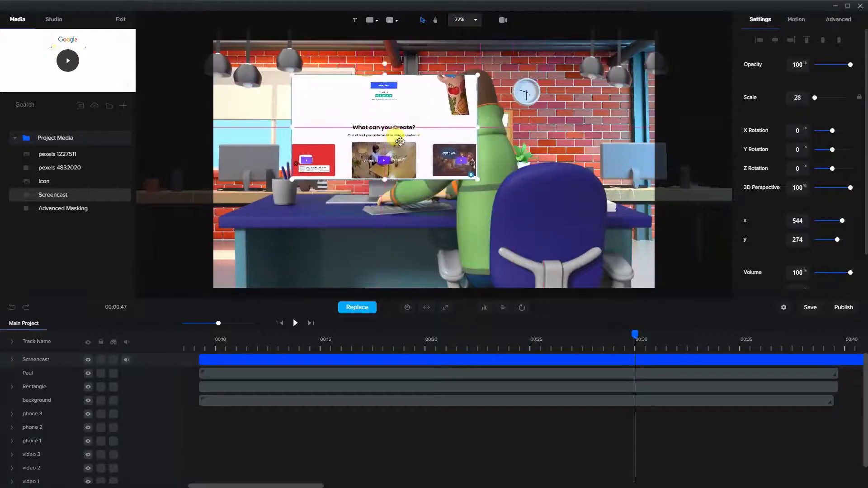
right_click(374, 361)
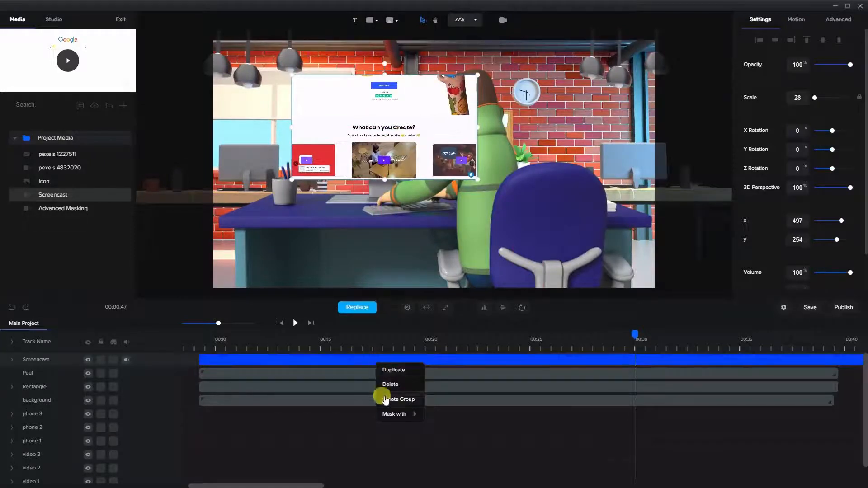
mouse_move(393, 416)
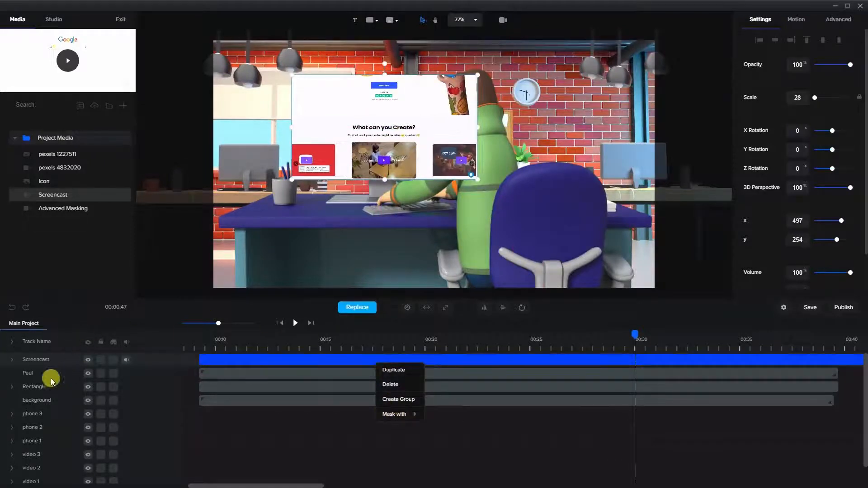
drag(383, 89, 392, 110)
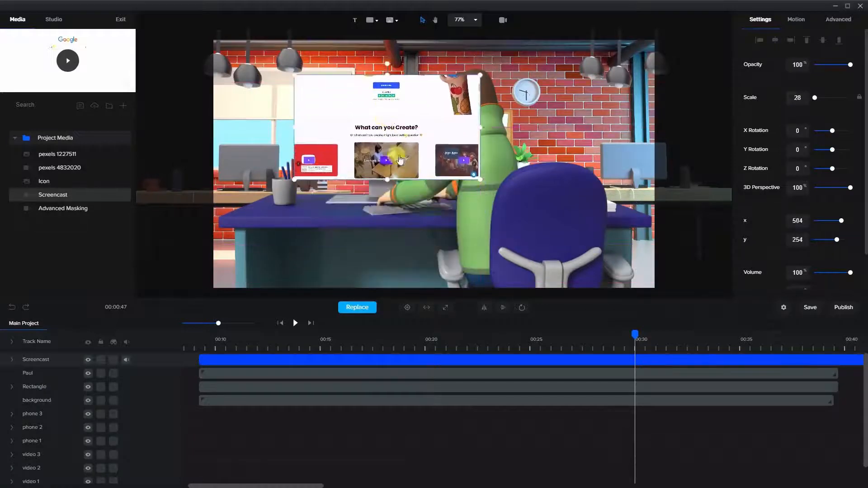
Mask the Screencast with the Rectangle shape.
right_click(514, 360)
mouse_move(542, 410)
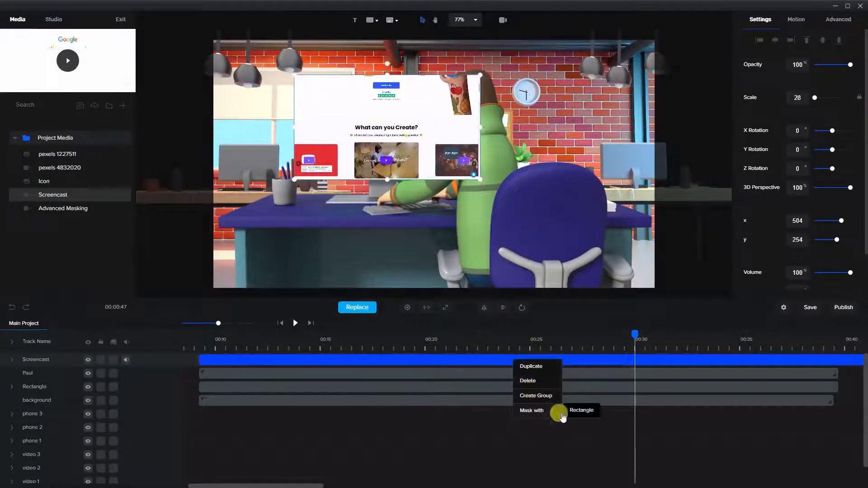
click(578, 410)
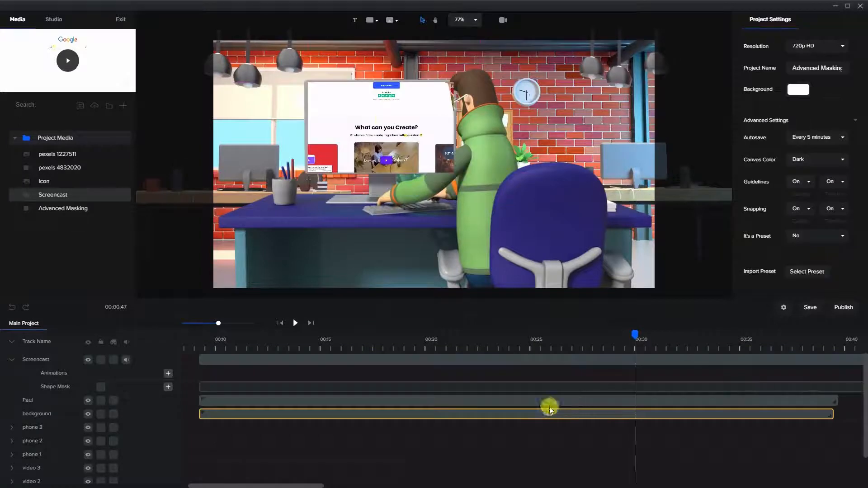
Examine how the Screencast's bounds relate to its shape mask, entering and leaving mask editing.
click(405, 258)
click(369, 363)
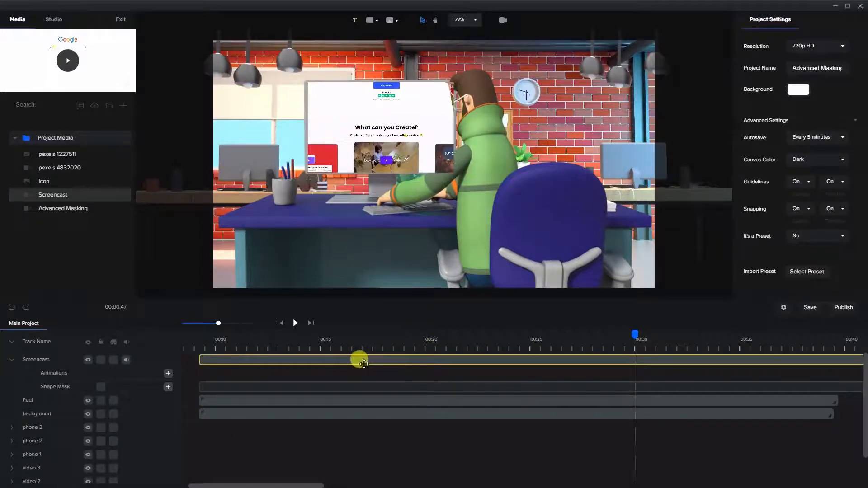
click(362, 361)
click(295, 181)
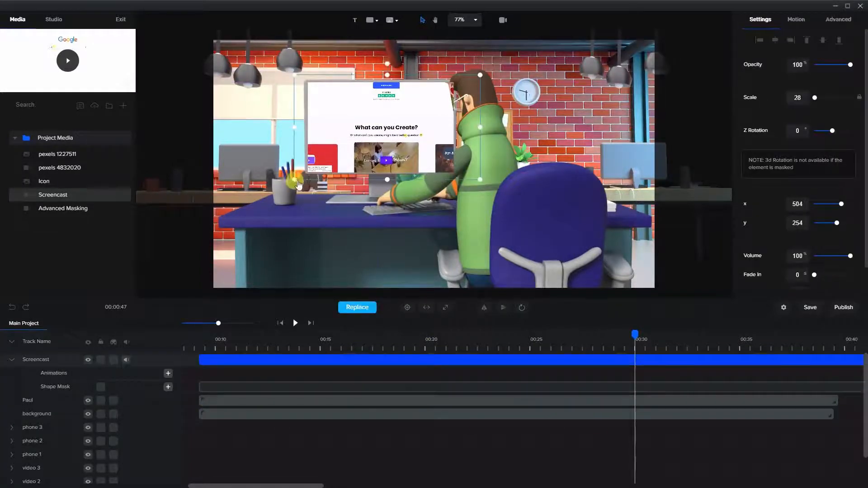
double_click(375, 124)
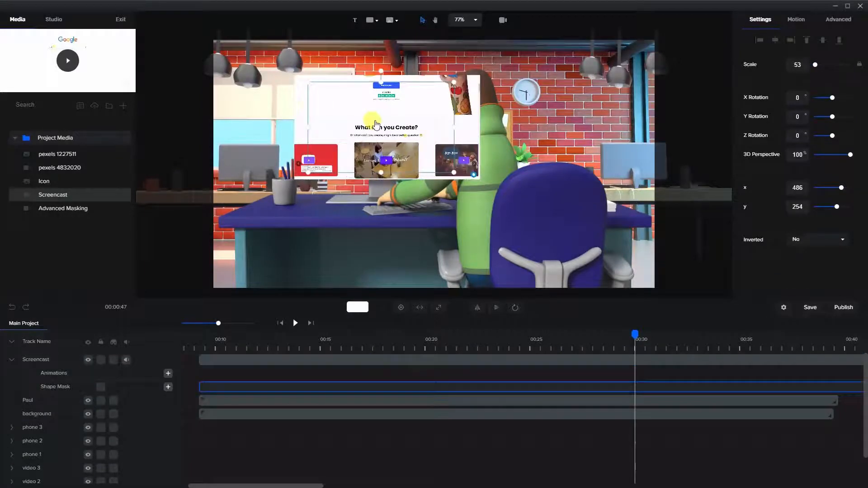
click(410, 147)
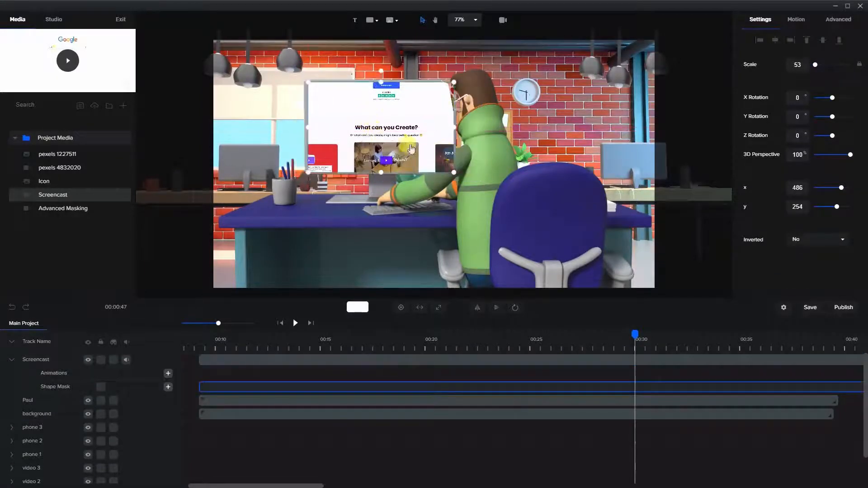
click(318, 289)
Scale the masked Screencast down to 25 and nudge it within the monitor to x 484, y 253.
mouse_move(302, 174)
mouse_down()
mouse_move(353, 214)
mouse_move(289, 205)
mouse_move(380, 235)
mouse_move(294, 141)
mouse_move(242, 220)
mouse_move(393, 207)
mouse_move(322, 158)
mouse_move(293, 162)
mouse_move(301, 174)
mouse_up()
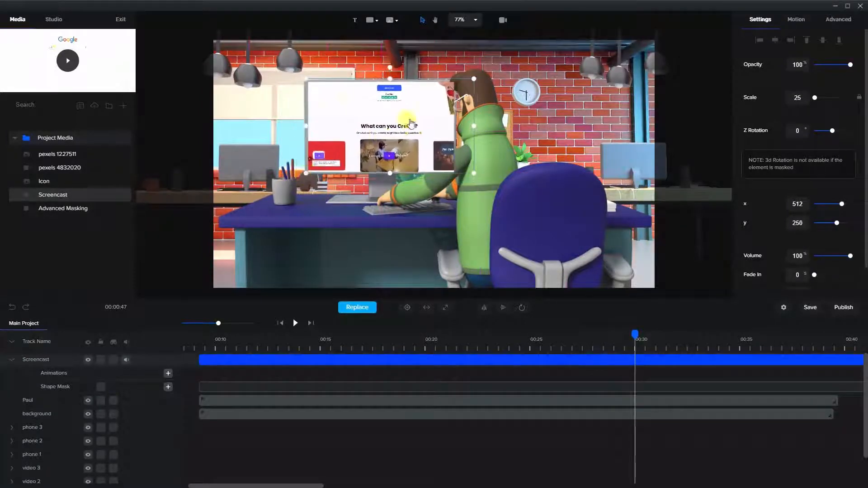
drag(461, 82, 471, 80)
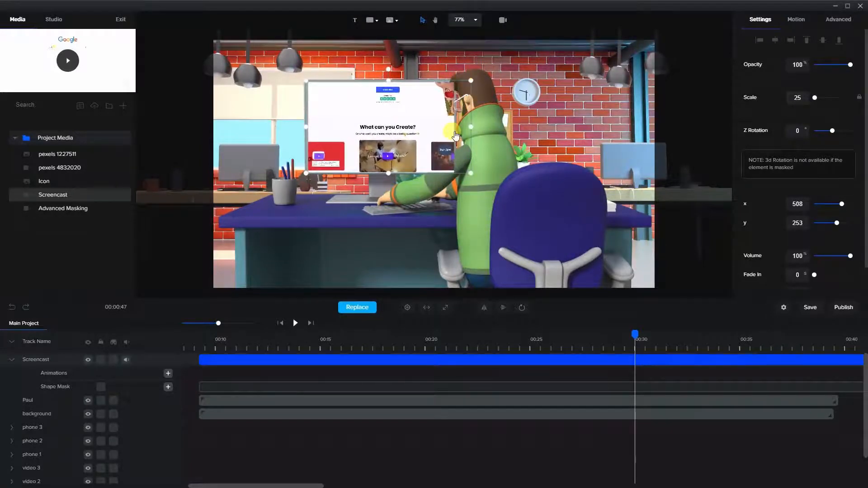
key(Left)
key(Left)
key(Left)
key(Left)
key(Left)
key(Left)
key(Left)
key(Left)
key(Left)
key(Left)
key(Left)
key(Left)
key(Left)
key(Left)
key(Left)
key(Left)
key(Left)
key(Left)
key(Left)
key(Left)
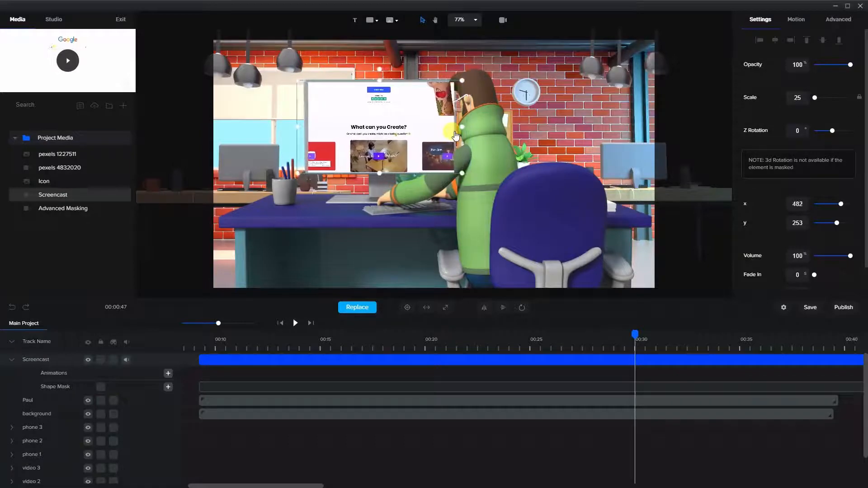
key(Right)
key(Right)
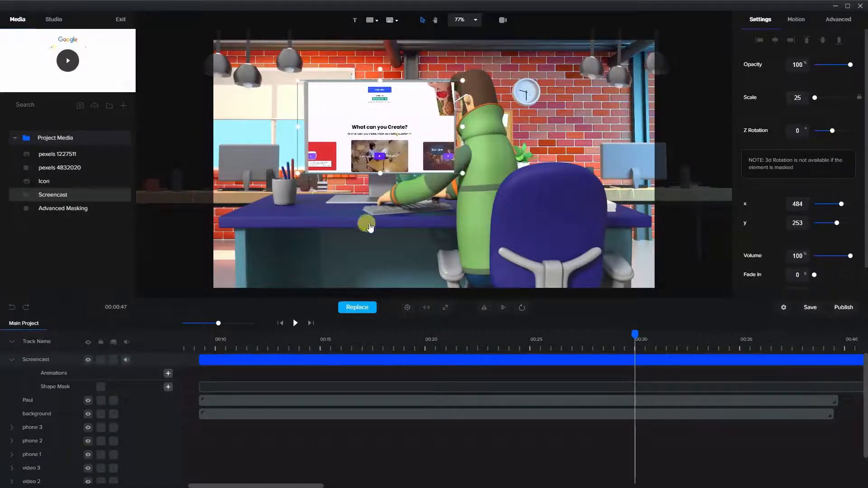
Play the scene from about 00:10 to check the screencast on the monitor against the character's typing.
click(216, 348)
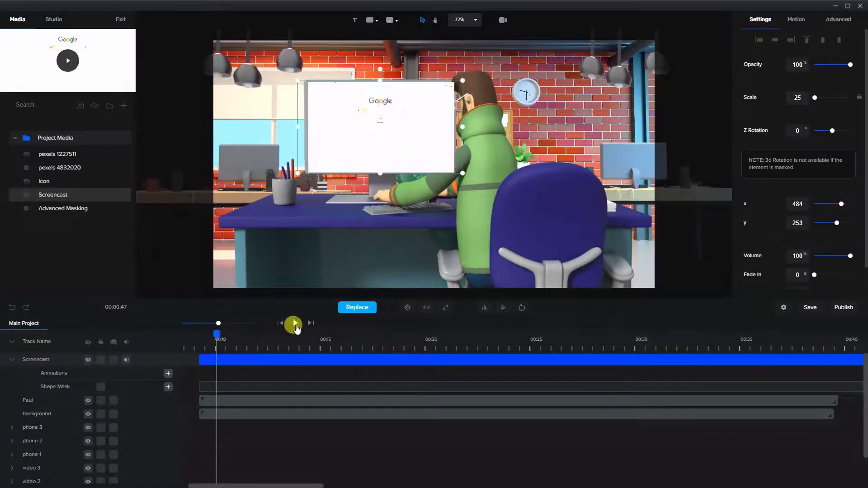
click(294, 323)
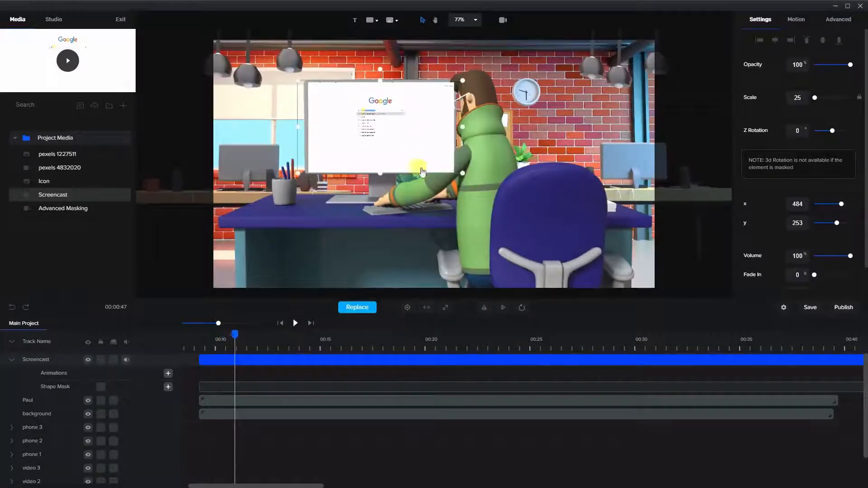
click(216, 359)
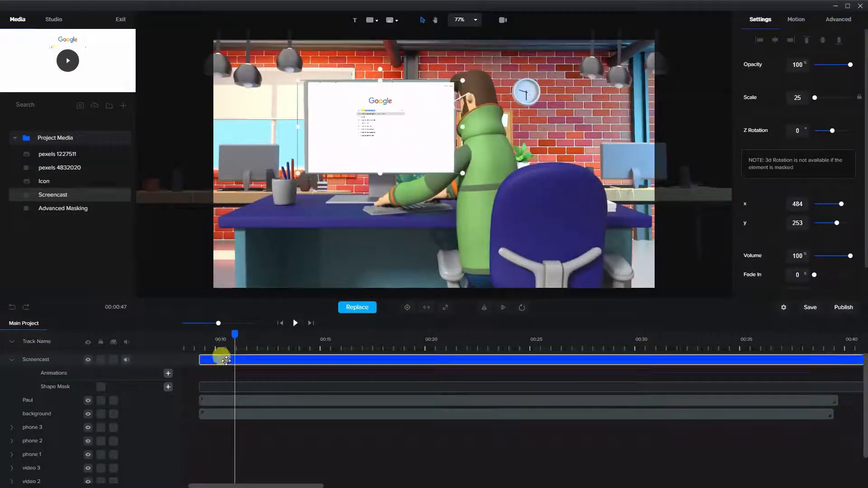
Move the typing character's track above the Screencast and play the scene to check the layering.
click(229, 421)
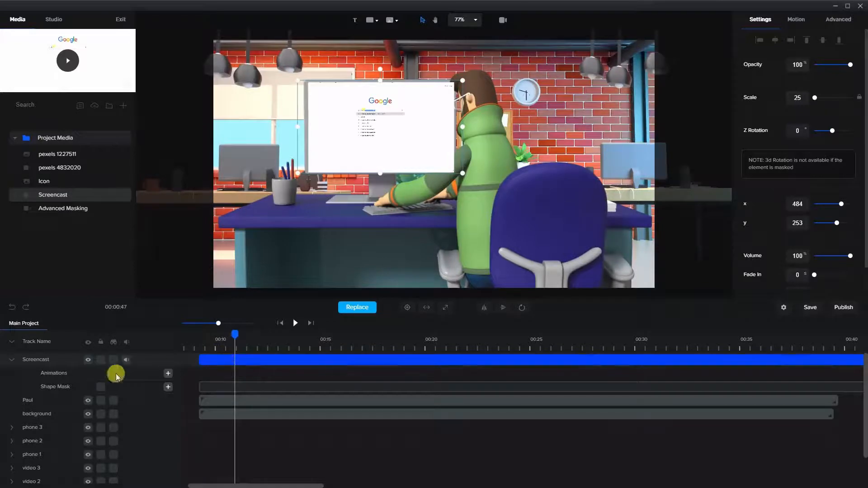
drag(29, 401, 36, 360)
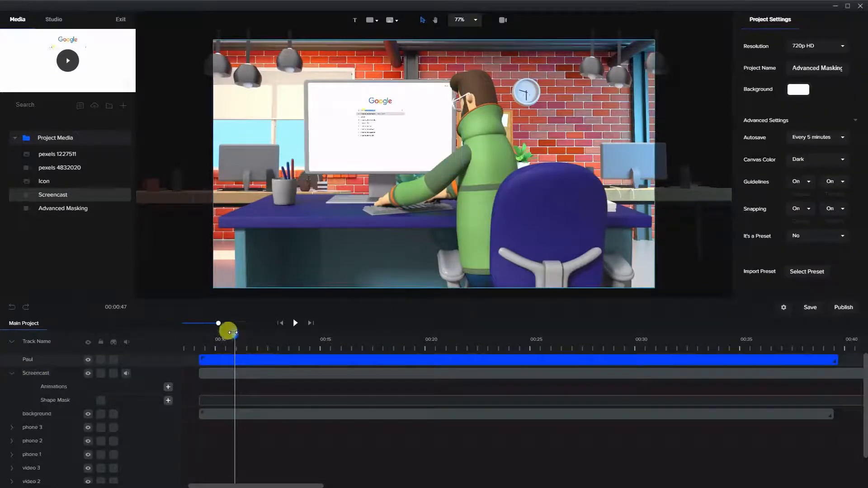
click(294, 324)
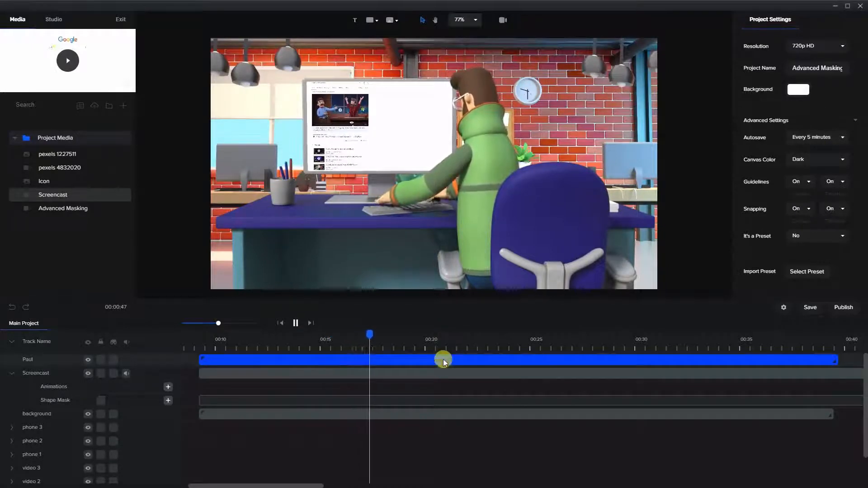
click(295, 323)
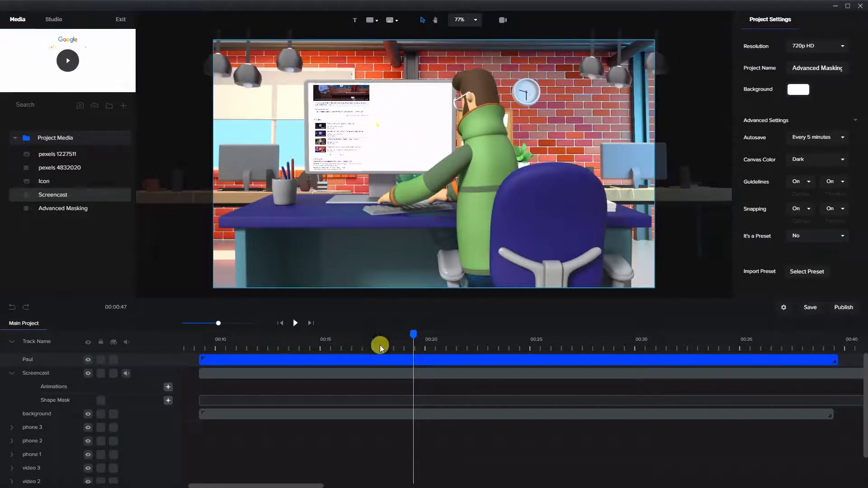
Add an animation of about 1.5 seconds to the Screencast just before 00:20, with Position and Scale enabled.
click(383, 376)
click(380, 373)
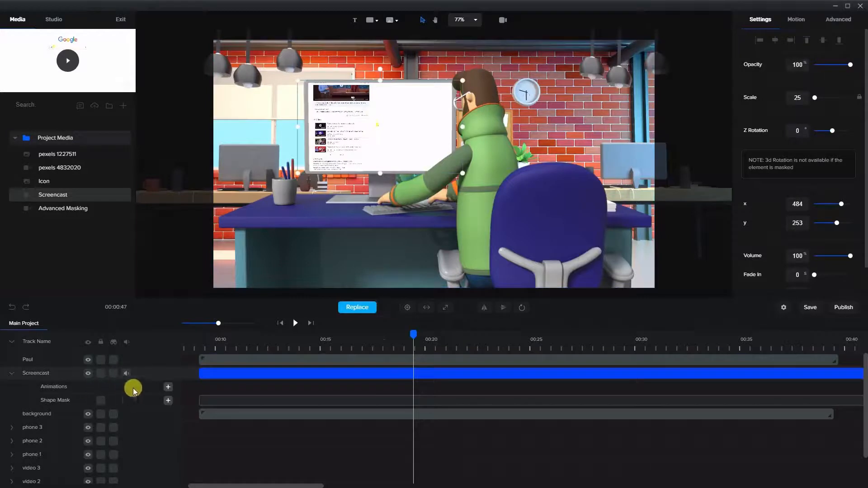
click(167, 387)
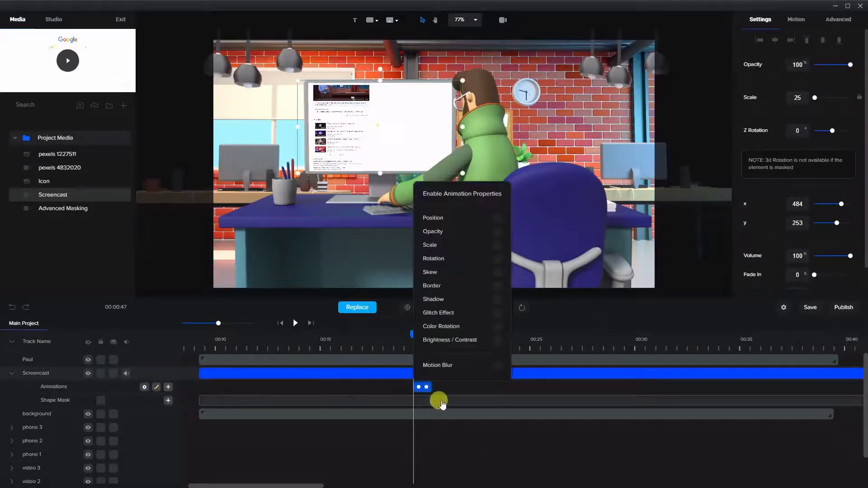
click(429, 387)
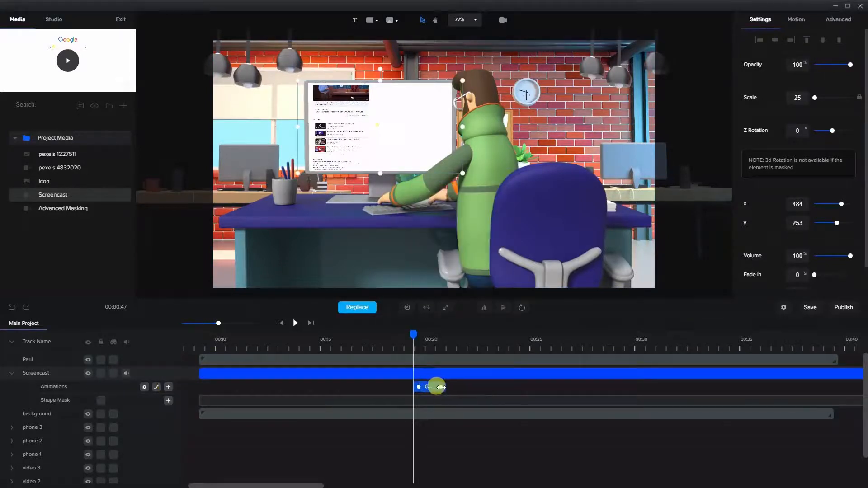
right_click(425, 387)
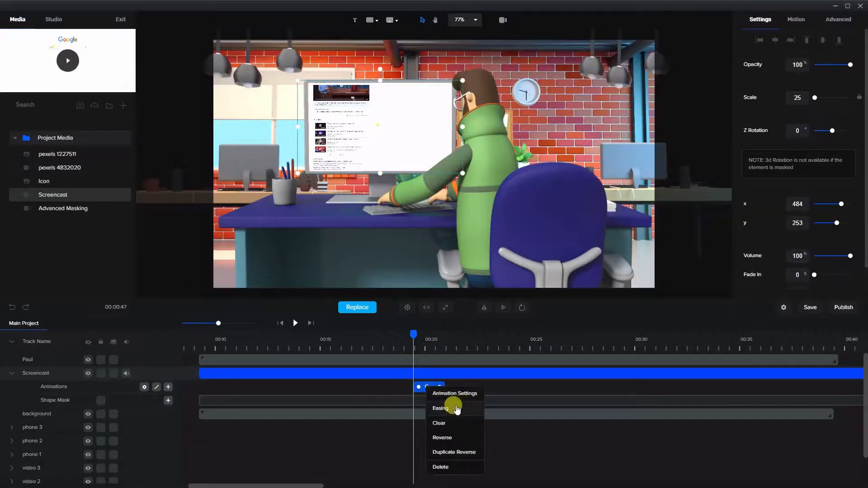
click(456, 393)
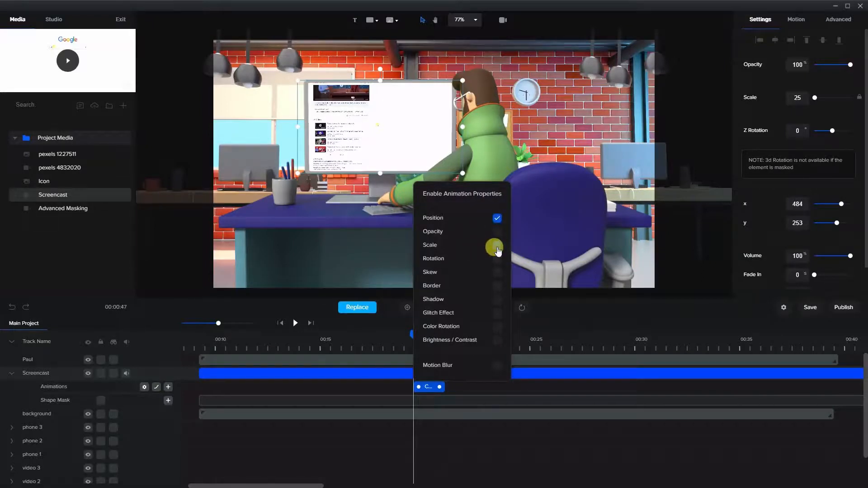
click(428, 387)
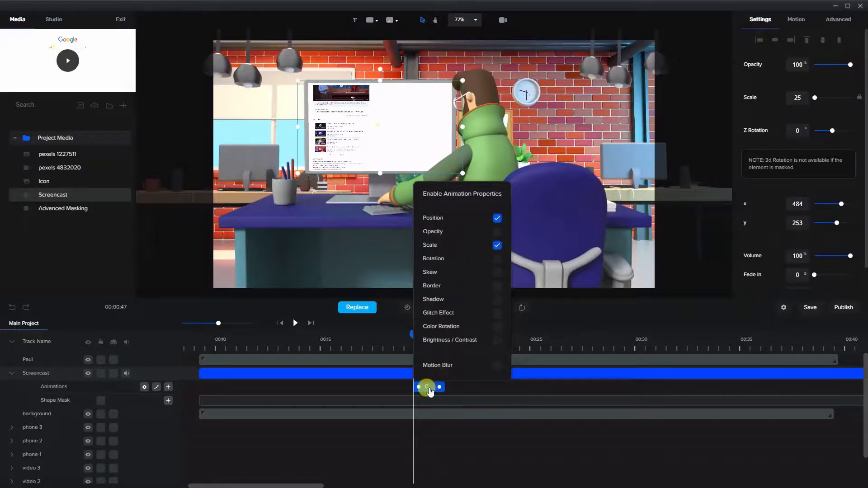
Past the end of the animation, enlarge the Screencast within its mask to scale 35 at x 585, y 310.
click(415, 340)
drag(411, 335, 458, 335)
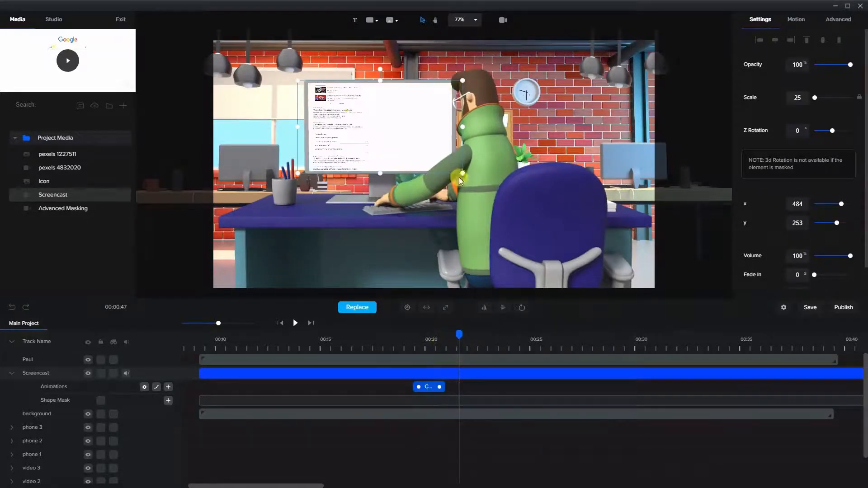
drag(461, 174, 531, 212)
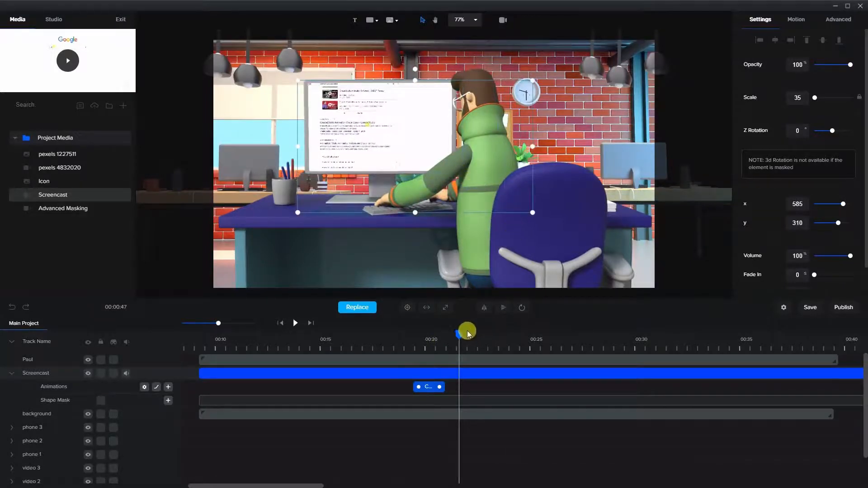
Make a reversed duplicate of the Screencast's zoom animation and place it at about 00:23.
right_click(428, 391)
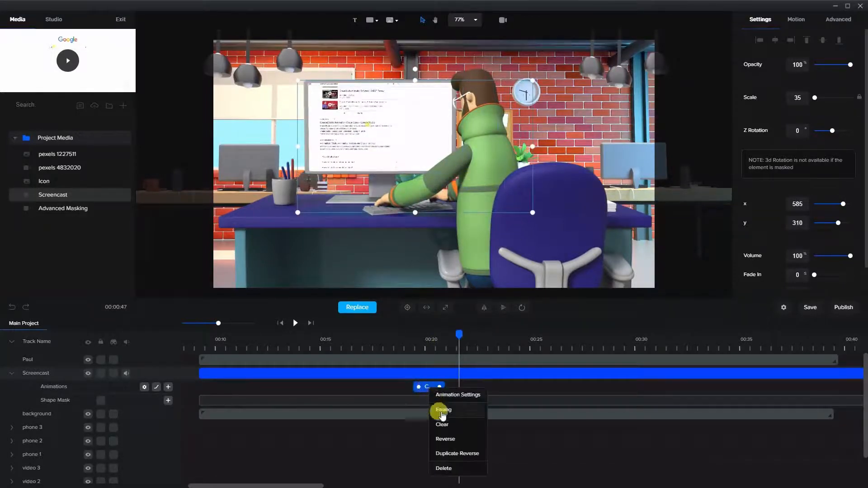
click(449, 454)
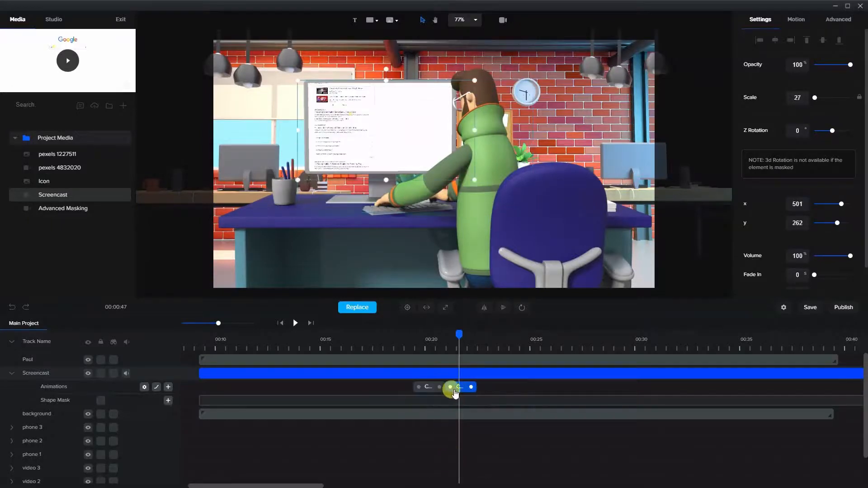
drag(457, 392, 504, 385)
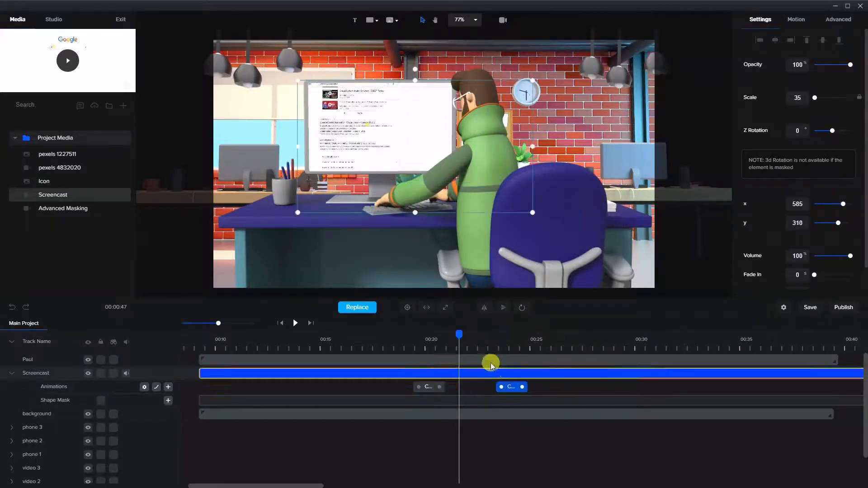
Play the scene from about 00:17 and again from 00:30 to review the screencast's zoom animations on the monitor.
drag(457, 336, 380, 340)
click(295, 322)
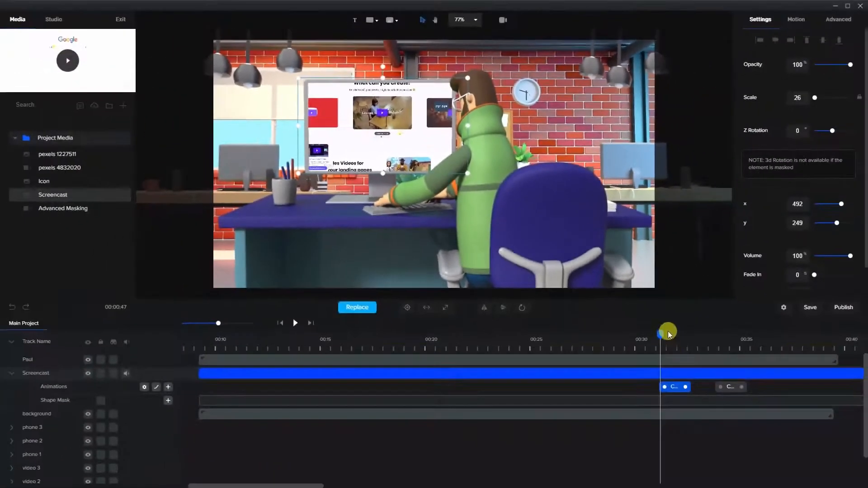
drag(658, 333, 638, 334)
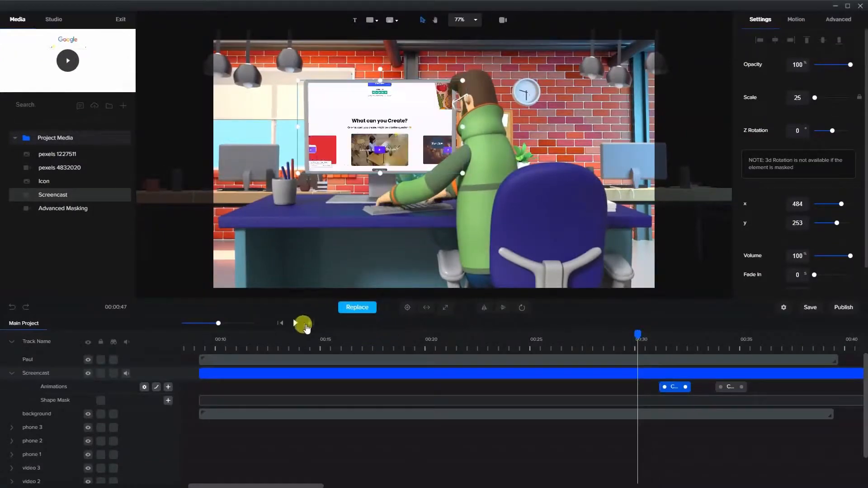
click(297, 323)
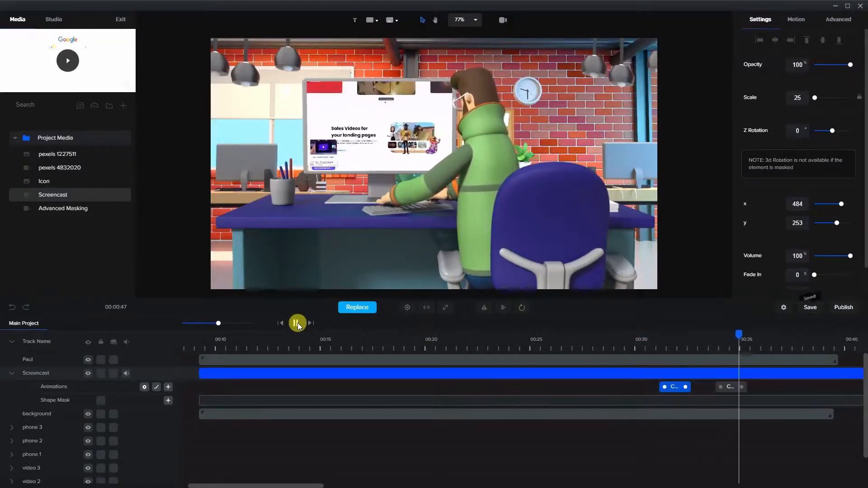
click(297, 323)
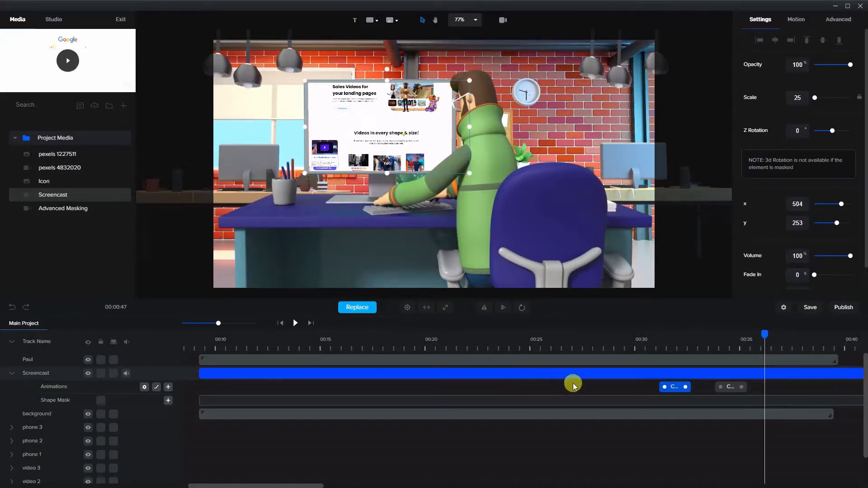
Add three camera animations between about 00:27 and 00:37 in camera mode, and leave camera mode.
click(706, 409)
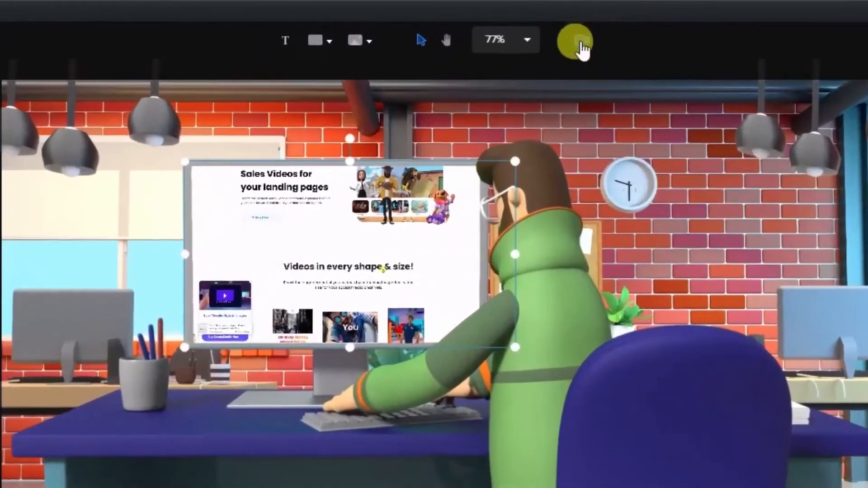
click(583, 46)
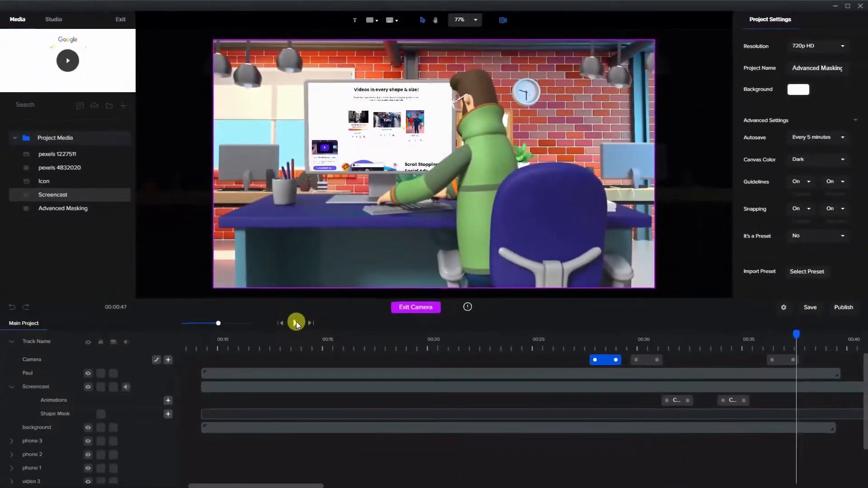
click(402, 311)
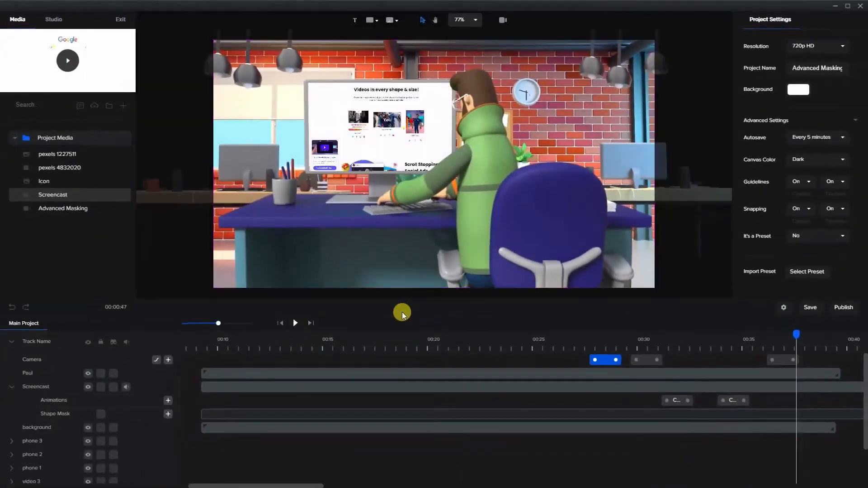